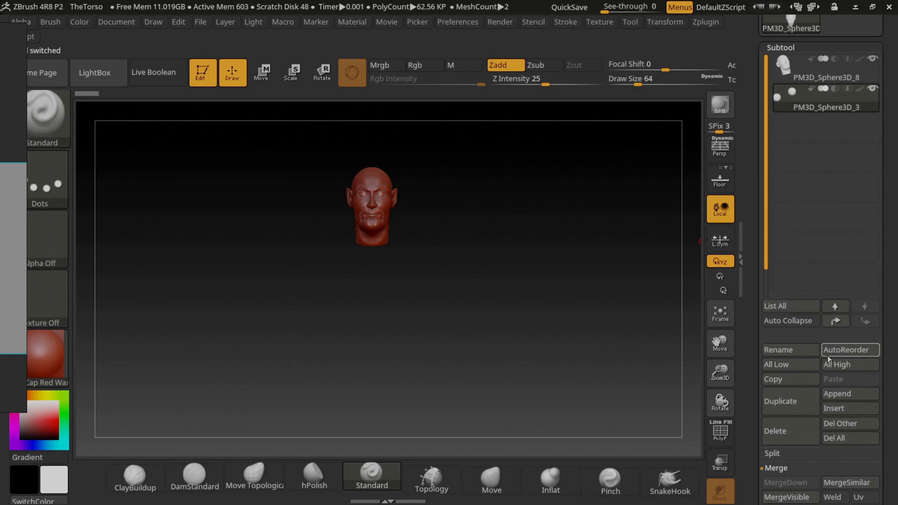
# Append a Sphere3D subtool and make it the active piece
pyautogui.click(839, 396)
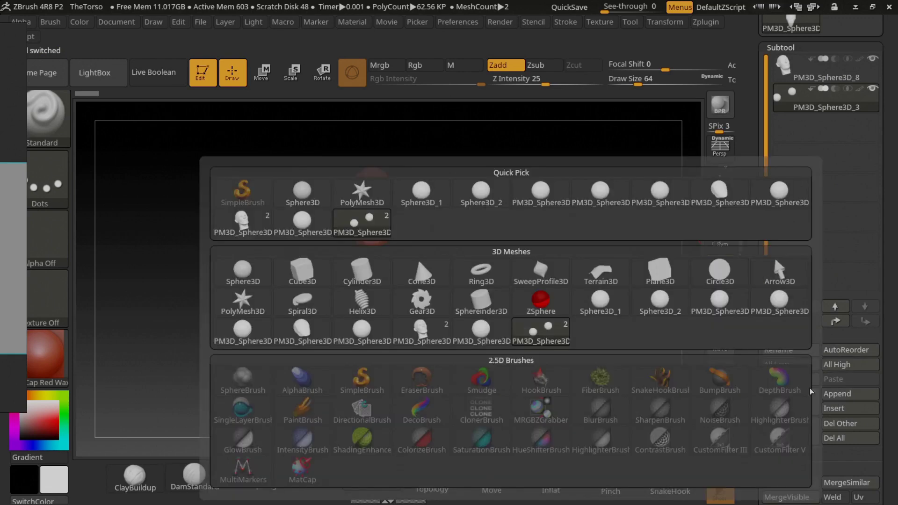
pyautogui.click(299, 187)
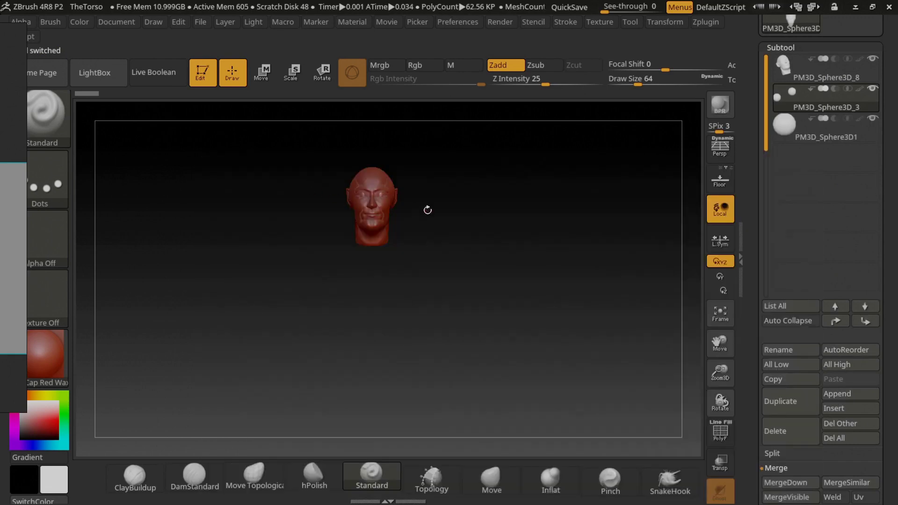
pyautogui.click(784, 124)
pyautogui.keyDown('alt'); pyautogui.moveTo(426, 234); pyautogui.dragTo(431, 358); pyautogui.keyUp('alt')
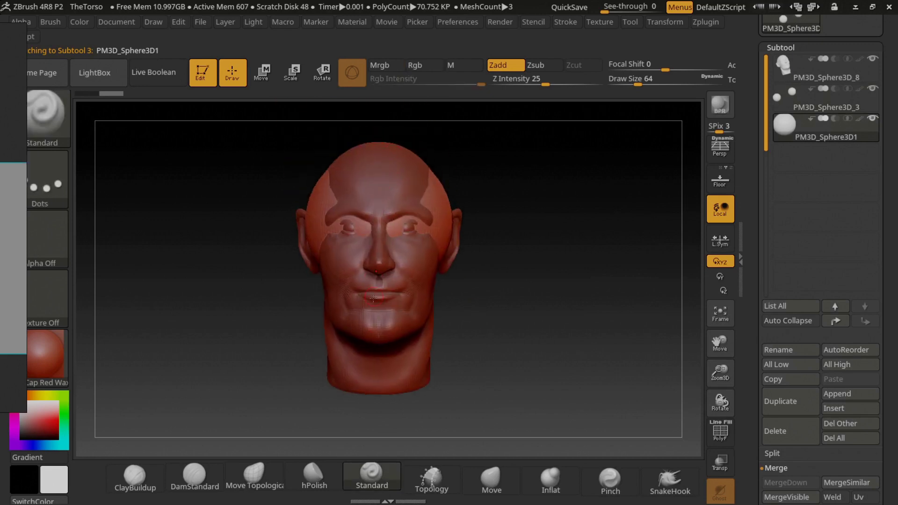
# Scale the new sphere up with the Transpose gizmo until it is larger than the head
pyautogui.press('w')
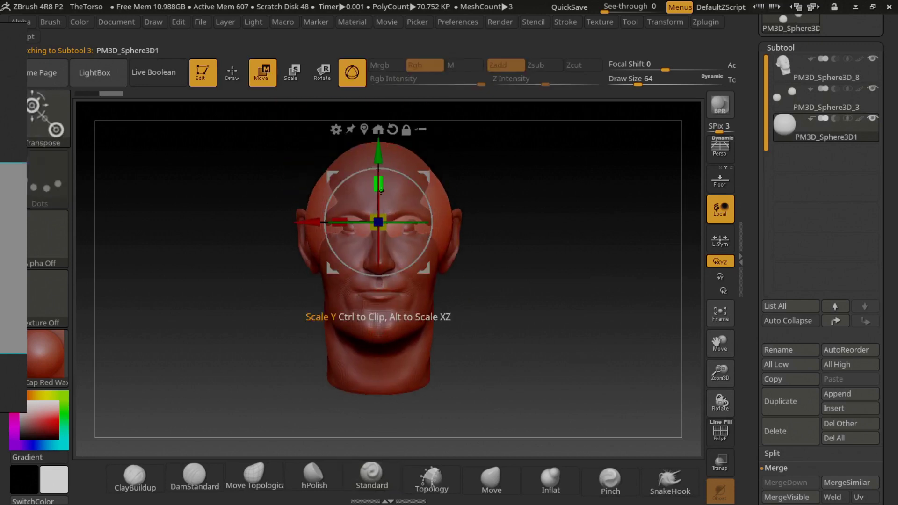
pyautogui.moveTo(427, 274)
pyautogui.mouseDown()
pyautogui.moveTo(390, 233)
pyautogui.moveTo(406, 221)
pyautogui.mouseUp()
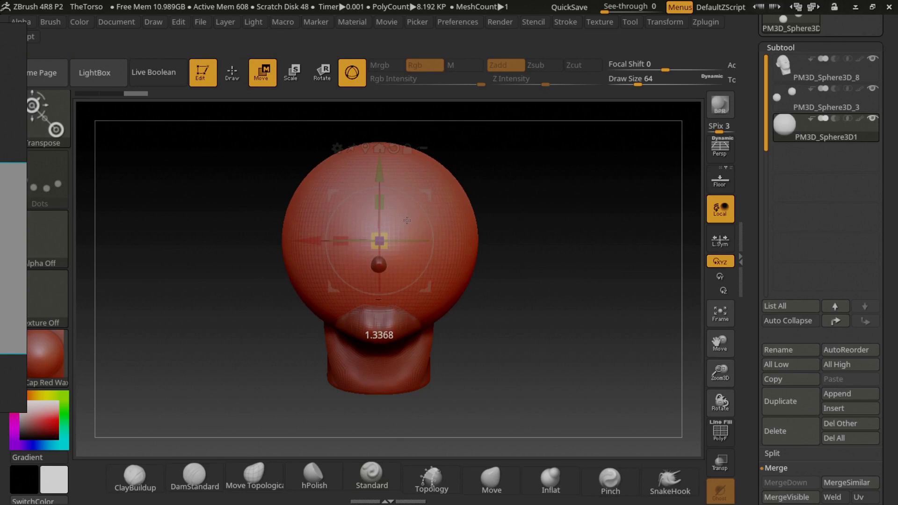
pyautogui.moveTo(407, 220); pyautogui.dragTo(406, 220)
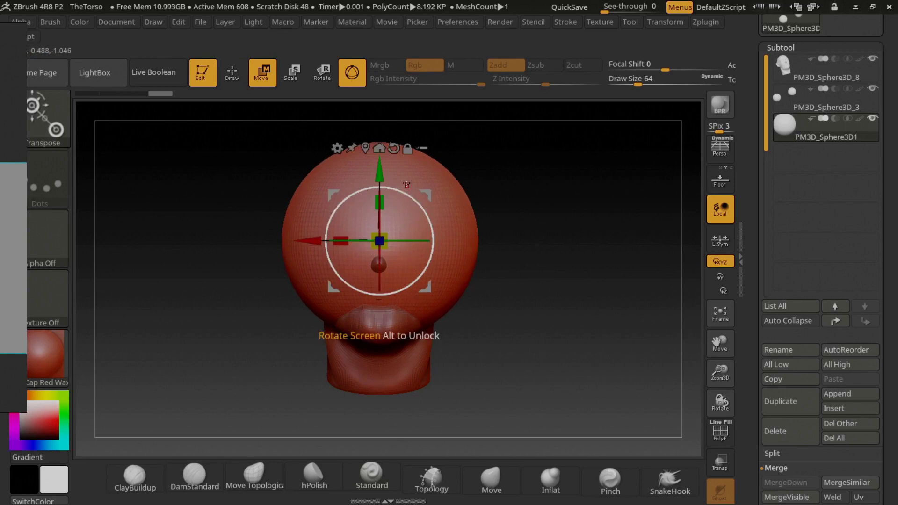
pyautogui.moveTo(377, 161)
pyautogui.mouseDown()
pyautogui.moveTo(376, 184)
pyautogui.moveTo(377, 173)
pyautogui.mouseUp()
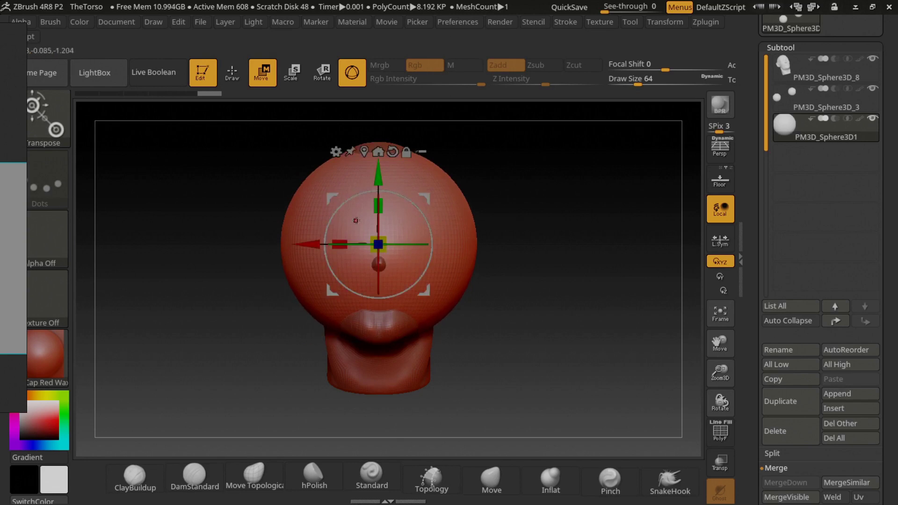
pyautogui.moveTo(388, 240); pyautogui.dragTo(390, 238)
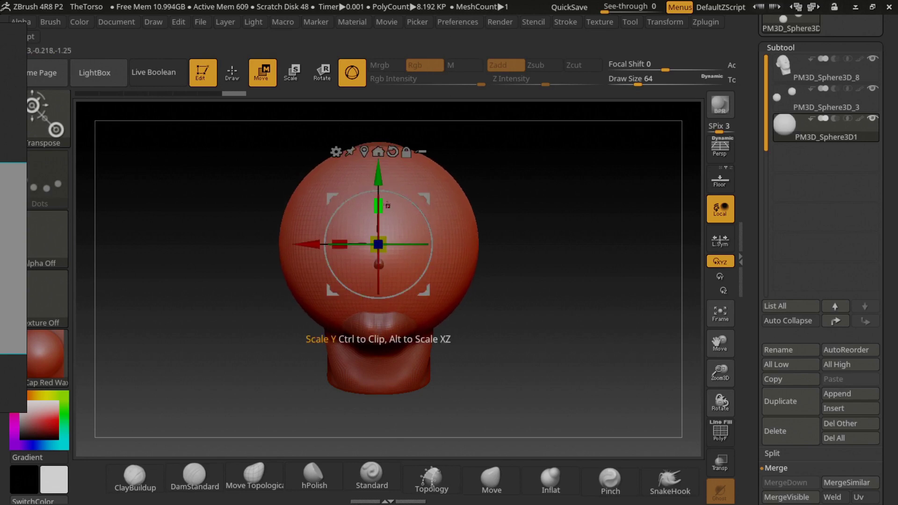
pyautogui.moveTo(386, 236); pyautogui.dragTo(387, 233)
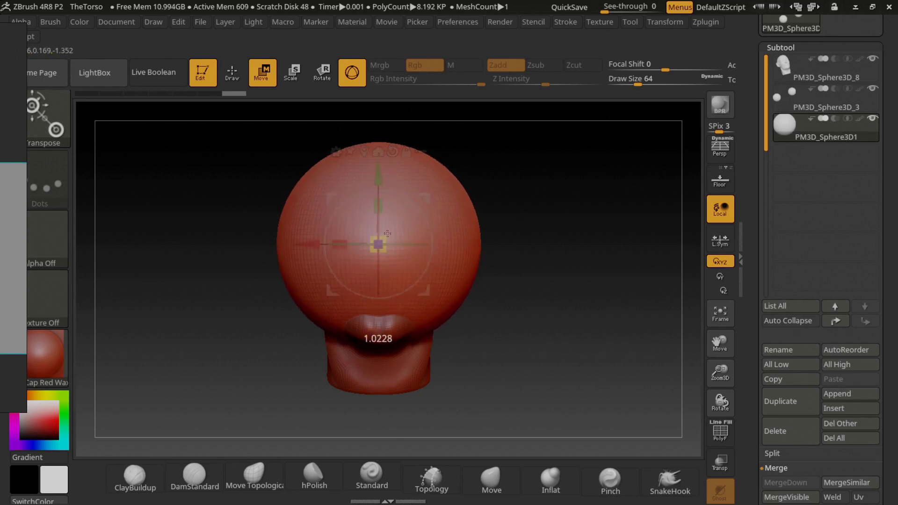
pyautogui.moveTo(290, 250); pyautogui.dragTo(192, 268)
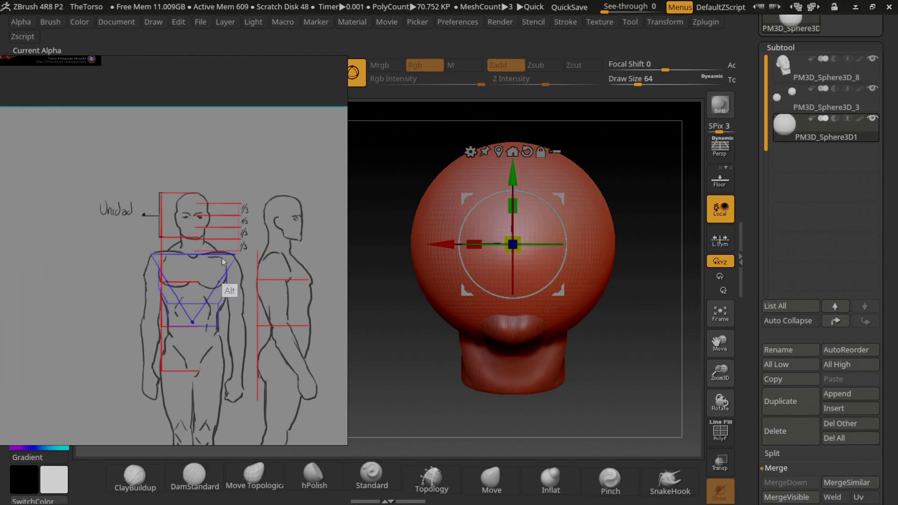
# Pan, zoom and shrink the proportion sketch in the reference panel beside the canvas
pyautogui.keyDown('alt'); pyautogui.moveTo(221, 258); pyautogui.dragTo(166, 200); pyautogui.keyUp('alt')
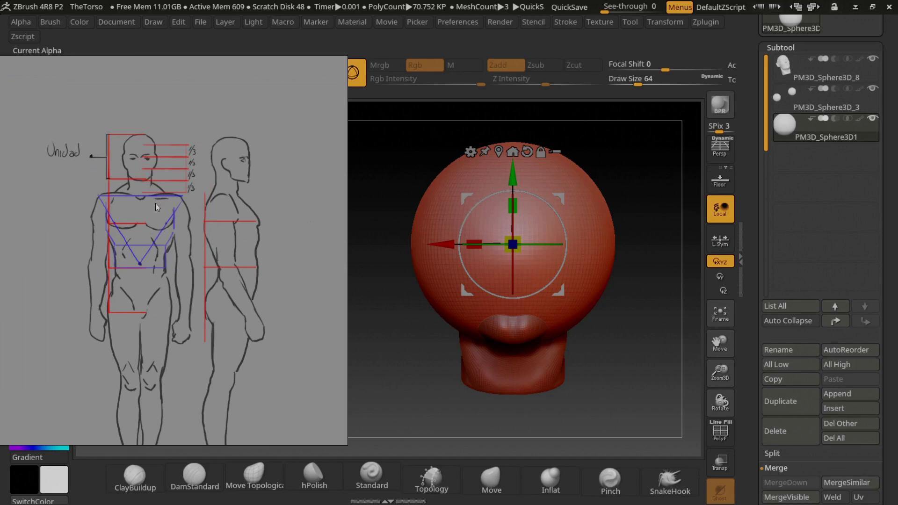
pyautogui.scroll(-5, 155, 203)
pyautogui.scroll(-2, 163, 211)
pyautogui.scroll(-1, 145, 187)
pyautogui.scroll(-1, 131, 163)
pyautogui.scroll(-1, 122, 150)
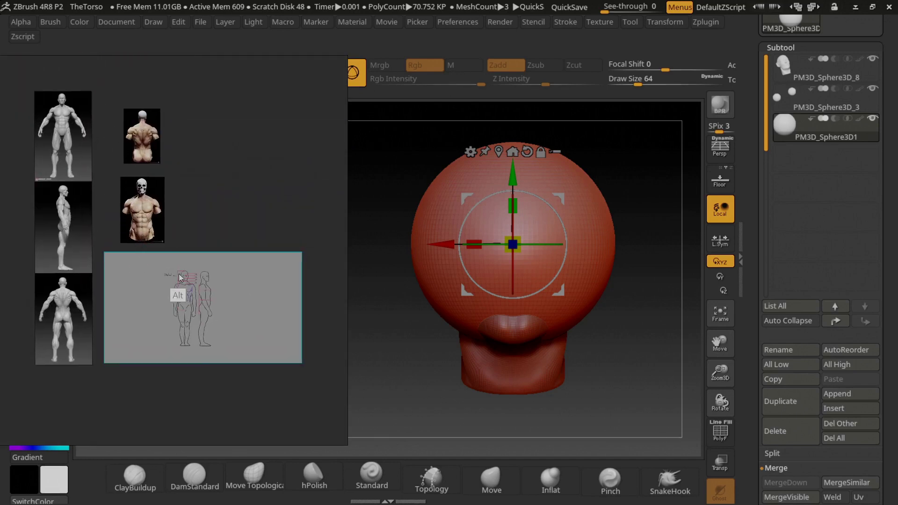
pyautogui.scroll(3, 210, 308)
pyautogui.scroll(2, 180, 274)
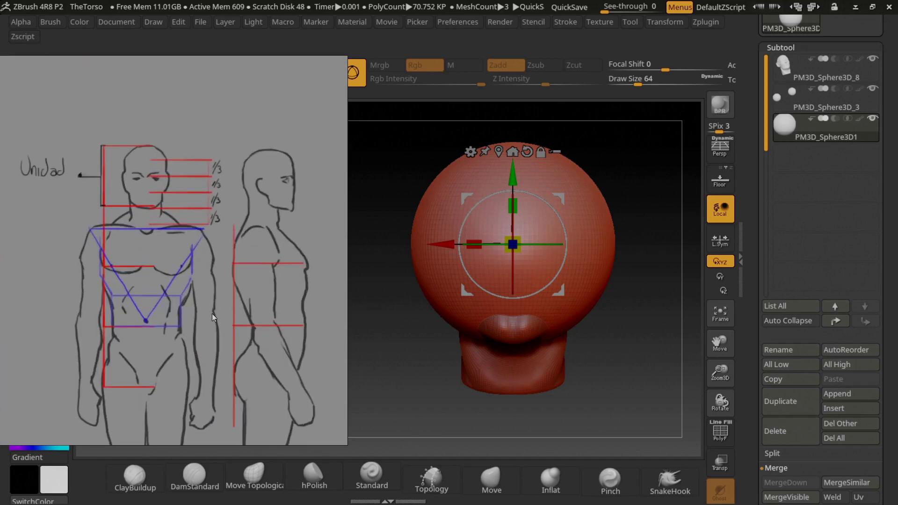
pyautogui.moveTo(185, 271); pyautogui.dragTo(145, 269)
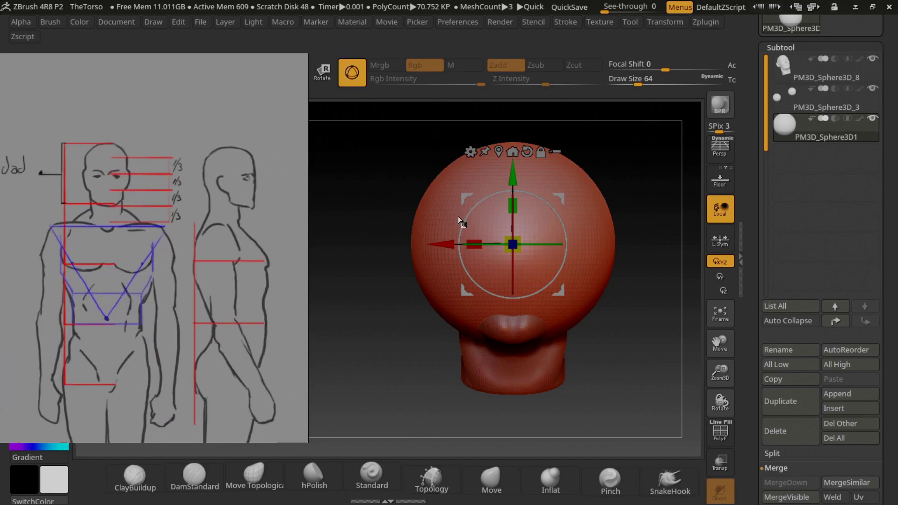
# Lower the sphere beneath the head along the gizmo's Y axis
pyautogui.moveTo(512, 176); pyautogui.dragTo(515, 171)
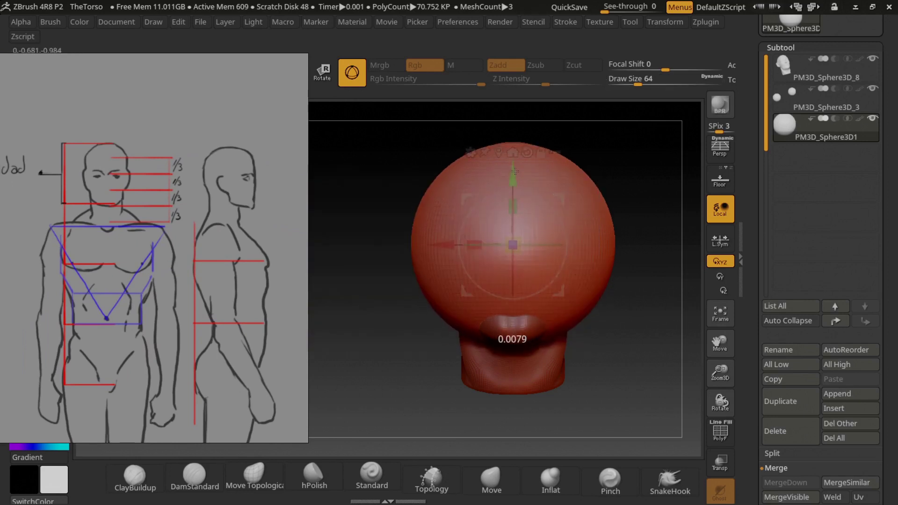
pyautogui.moveTo(118, 197); pyautogui.dragTo(145, 225)
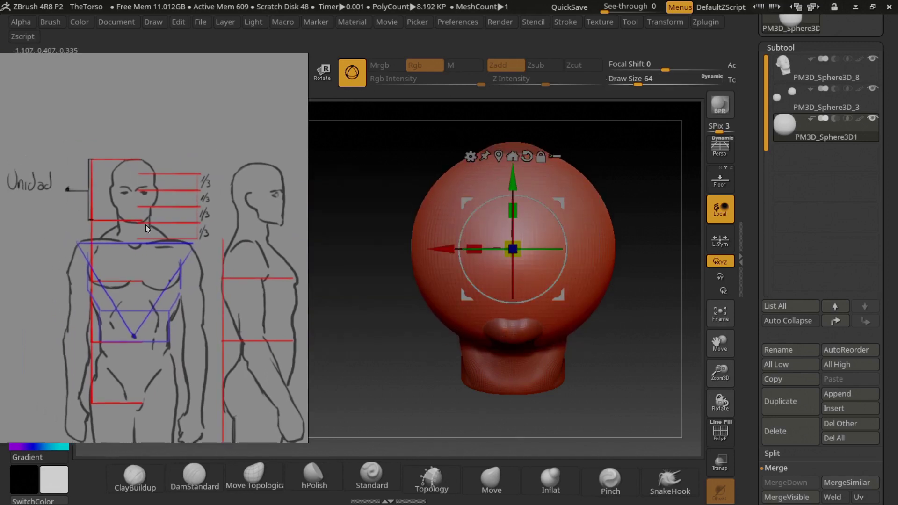
pyautogui.scroll(3, 141, 272)
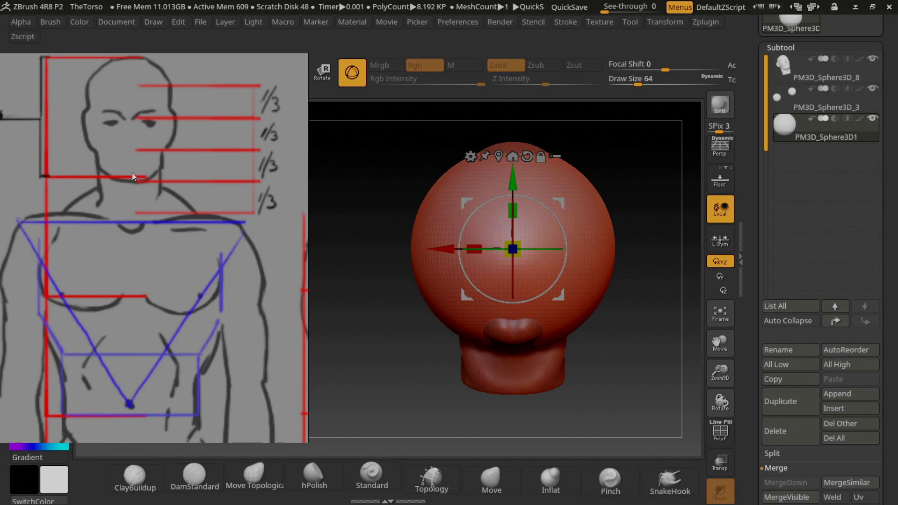
pyautogui.moveTo(481, 301)
pyautogui.mouseDown()
pyautogui.moveTo(477, 210)
pyautogui.moveTo(482, 405)
pyautogui.moveTo(415, 185)
pyautogui.moveTo(431, 207)
pyautogui.mouseUp()
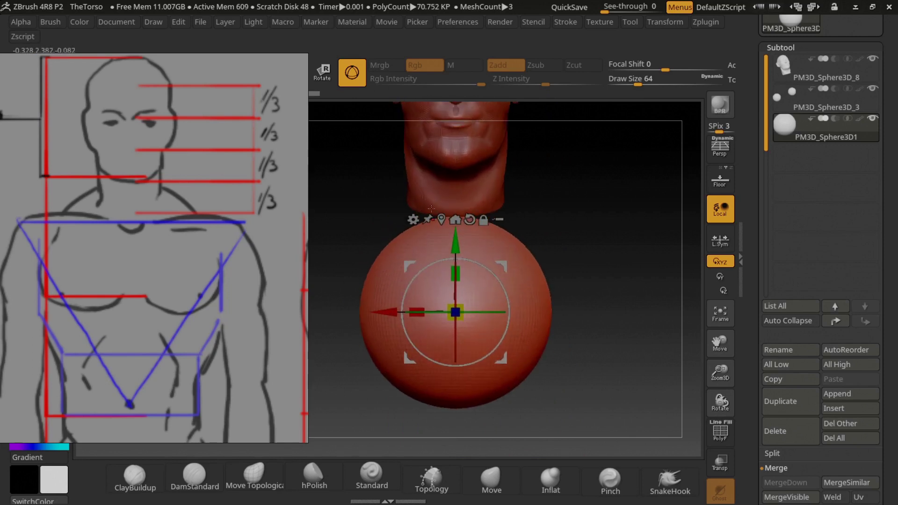
# Reframe the reference sketch and zoom out to show head and sphere together
pyautogui.moveTo(145, 276); pyautogui.dragTo(189, 246)
pyautogui.scroll(-3, 189, 245)
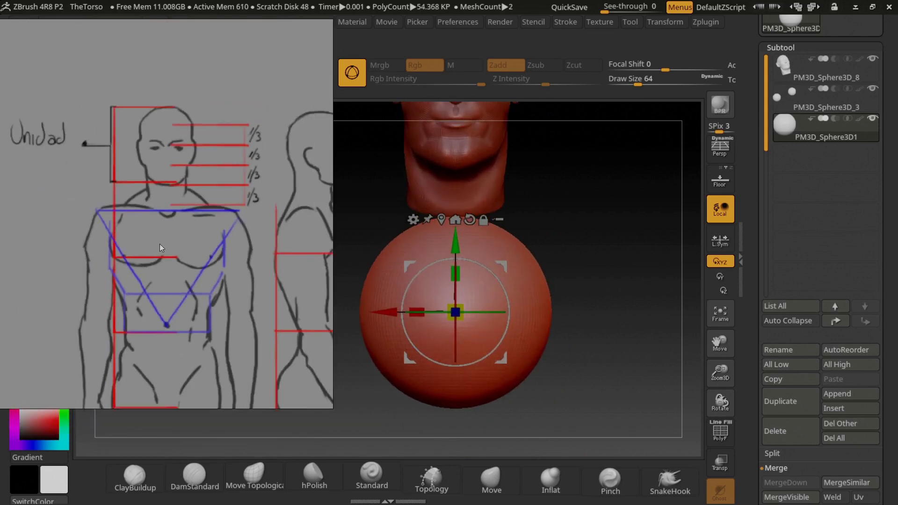
pyautogui.moveTo(195, 245); pyautogui.dragTo(199, 214)
pyautogui.moveTo(512, 229); pyautogui.dragTo(495, 261)
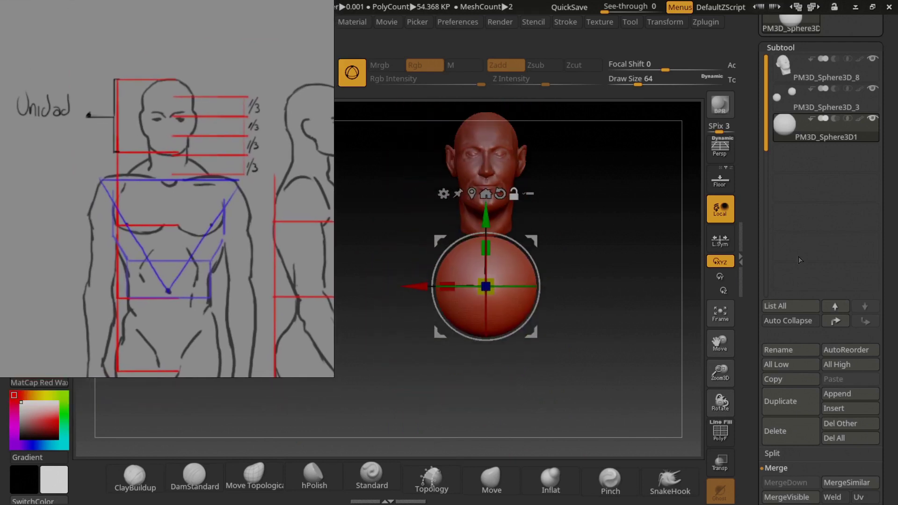
# Duplicate the chest sphere and slide the copy left along the X axis
pyautogui.click(841, 364)
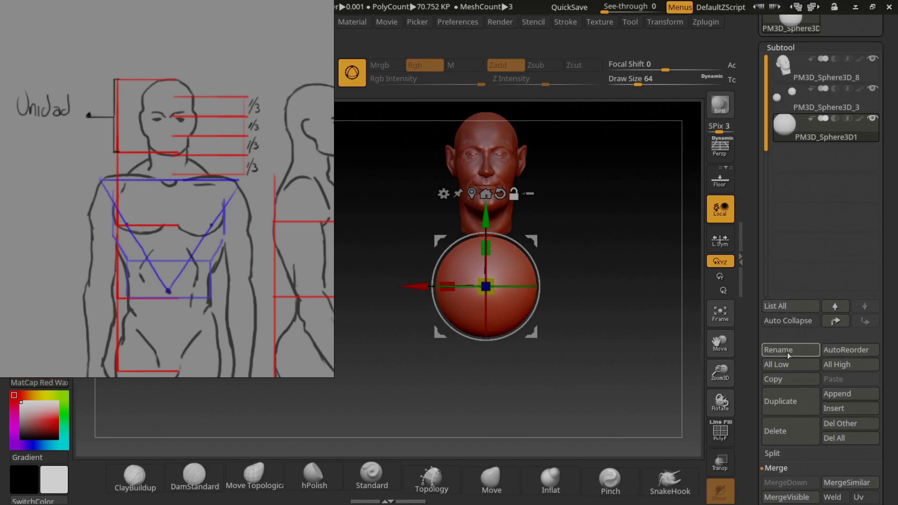
pyautogui.click(788, 407)
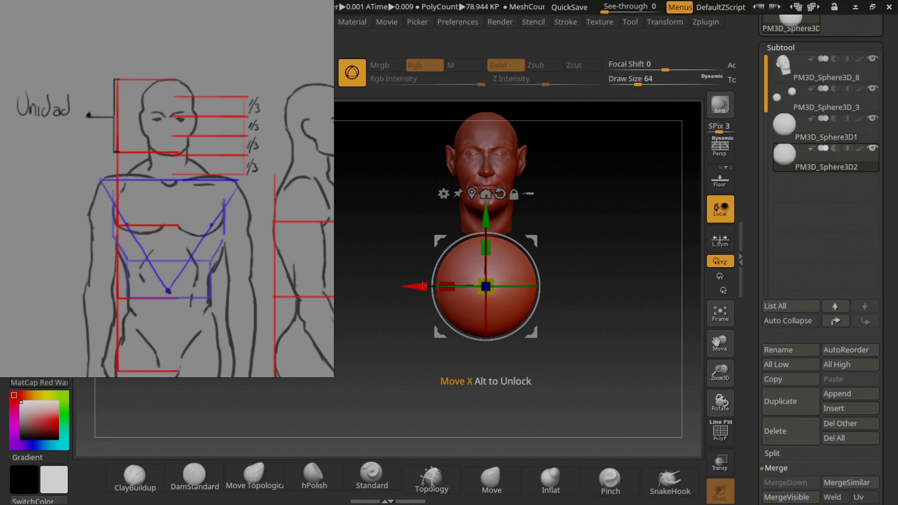
pyautogui.moveTo(422, 286); pyautogui.dragTo(313, 286)
pyautogui.keyDown('alt'); pyautogui.moveTo(432, 244); pyautogui.dragTo(518, 244); pyautogui.keyUp('alt')
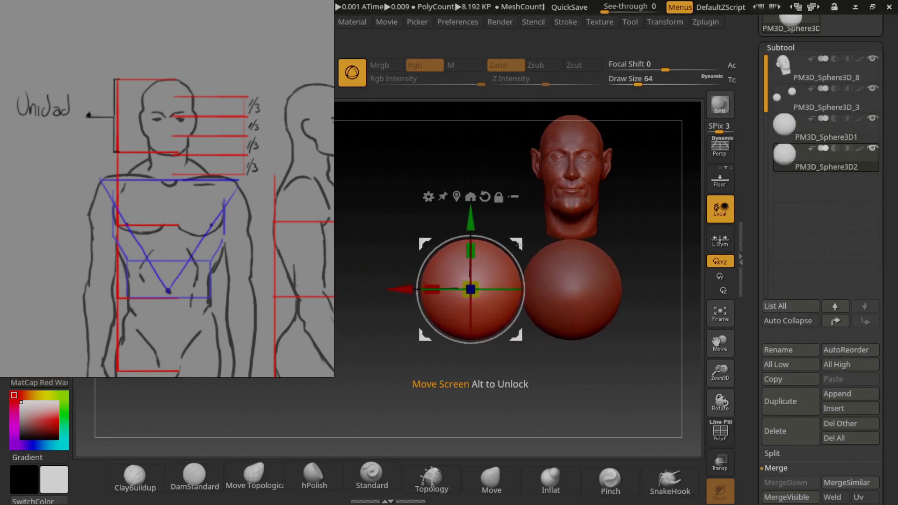
pyautogui.keyDown('alt'); pyautogui.moveTo(431, 289); pyautogui.dragTo(477, 275); pyautogui.keyUp('alt')
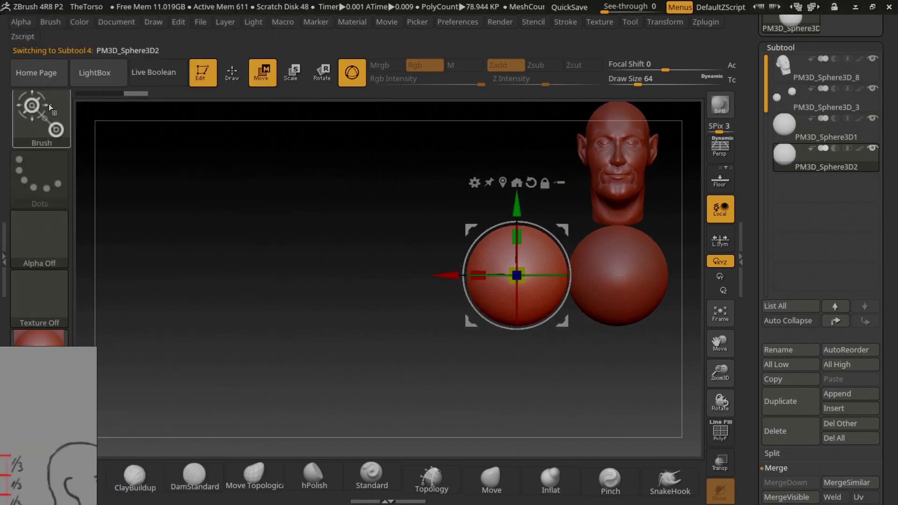
# Slice a diagonal section off the duplicate sphere with the TrimLasso brush
pyautogui.click(49, 103)
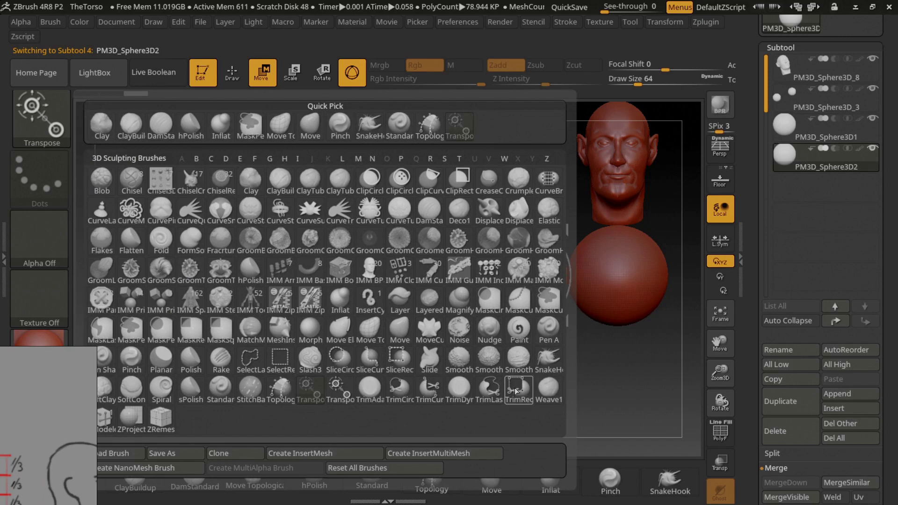
pyautogui.click(489, 390)
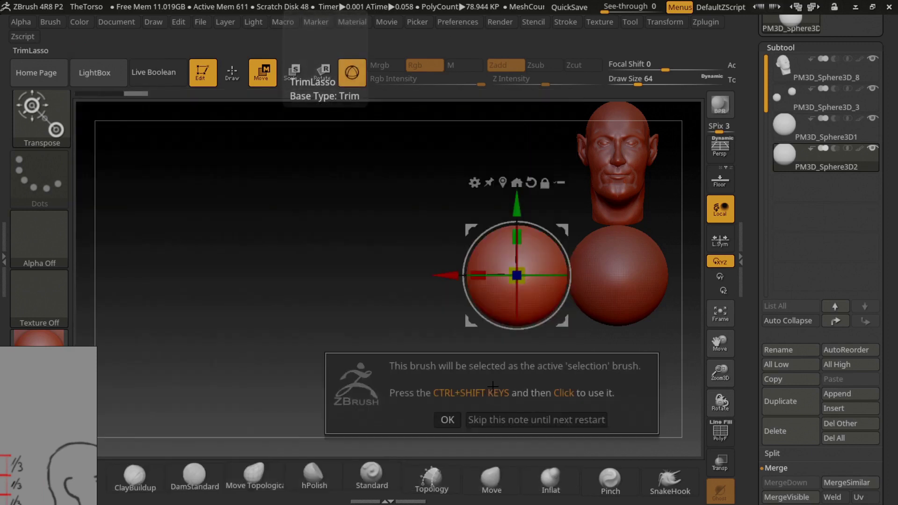
pyautogui.click(455, 423)
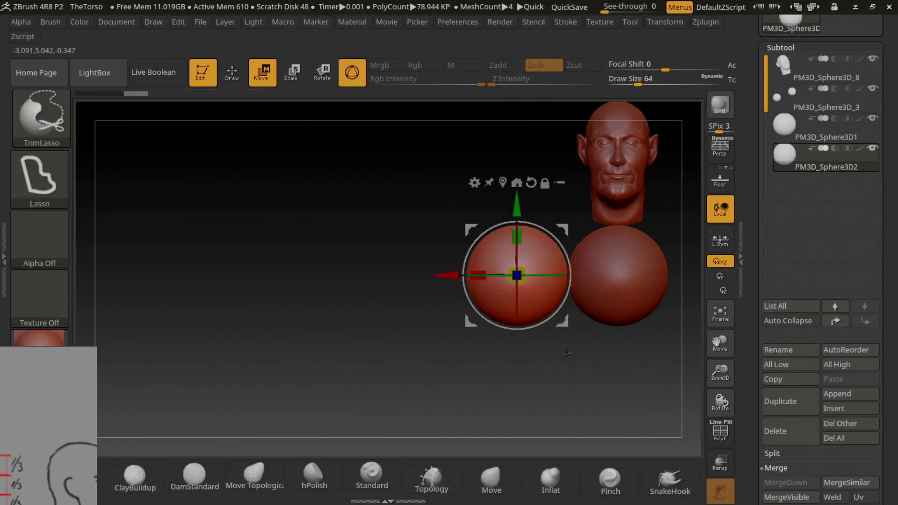
pyautogui.moveTo(561, 325)
pyautogui.keyDown('ctrl'); pyautogui.keyDown('shift'); pyautogui.mouseDown()
pyautogui.moveTo(435, 211)
pyautogui.moveTo(486, 253)
pyautogui.mouseUp(); pyautogui.keyUp('shift'); pyautogui.keyUp('ctrl')
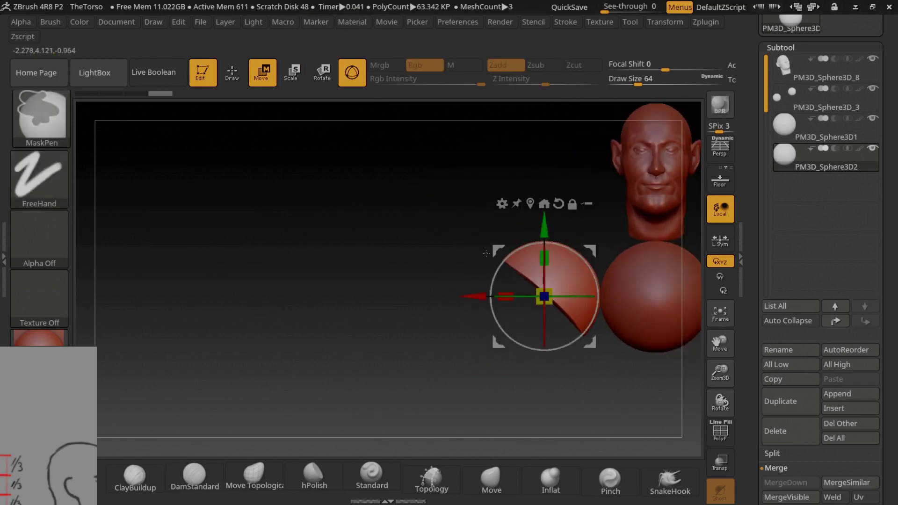
pyautogui.moveTo(411, 312)
pyautogui.keyDown('shift'); pyautogui.mouseDown()
pyautogui.moveTo(407, 278)
pyautogui.moveTo(390, 256)
pyautogui.mouseUp(); pyautogui.keyUp('shift')
pyautogui.click(826, 132)
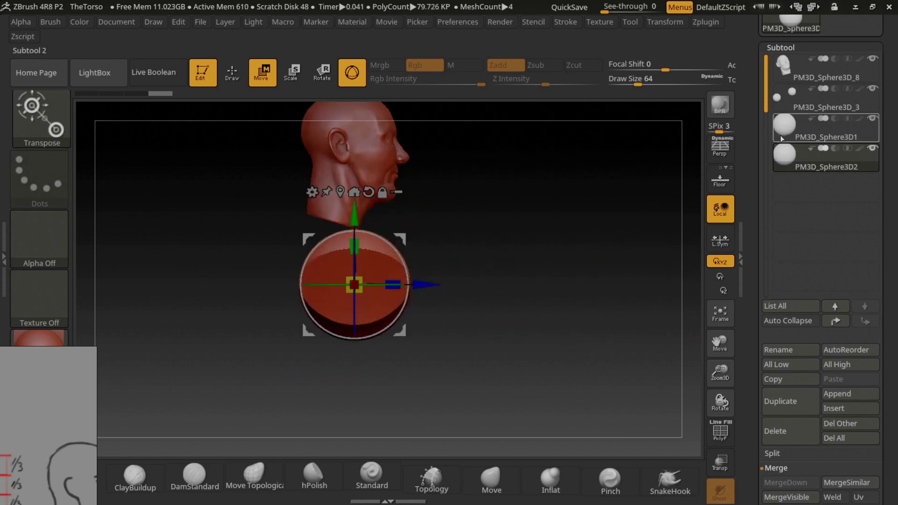
# Shift the spheres in depth, then Mirror And Weld the trimmed half-sphere
pyautogui.moveTo(424, 285); pyautogui.dragTo(398, 286)
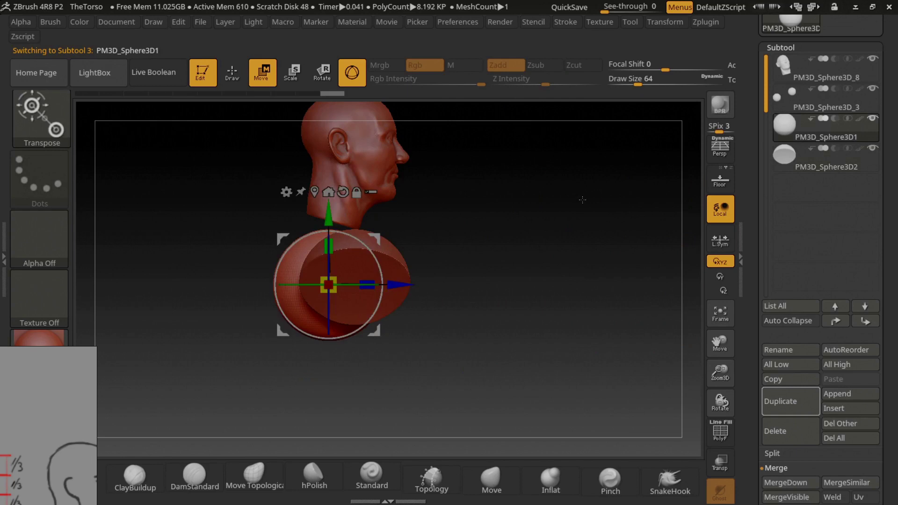
pyautogui.click(826, 162)
pyautogui.moveTo(429, 285)
pyautogui.mouseDown()
pyautogui.moveTo(420, 286)
pyautogui.moveTo(411, 258)
pyautogui.mouseUp()
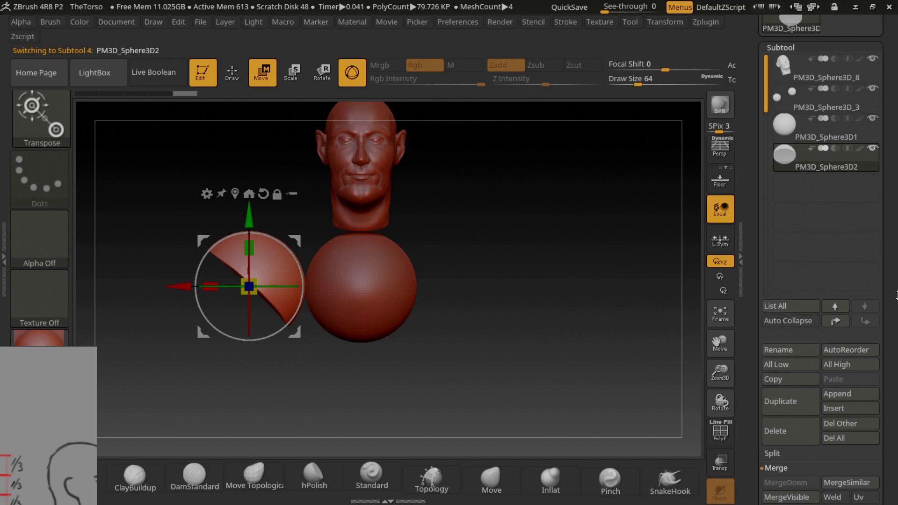
pyautogui.click(780, 47)
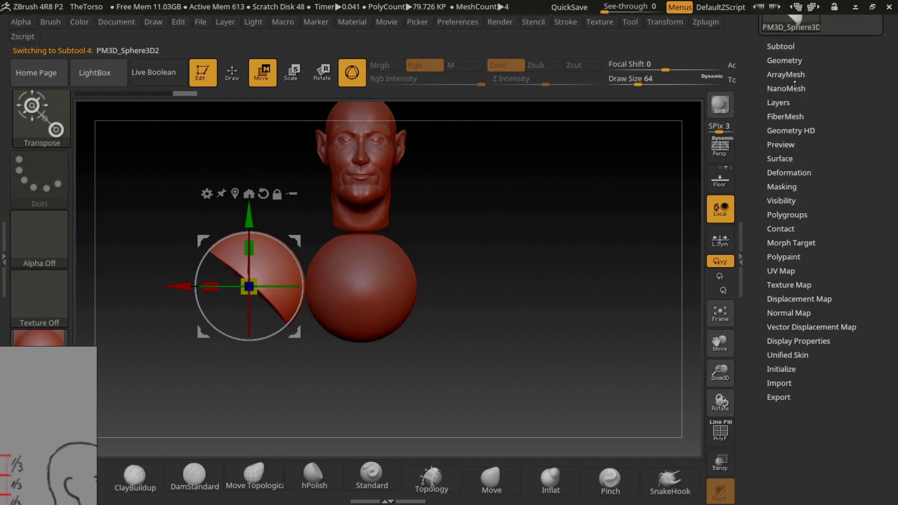
pyautogui.click(789, 60)
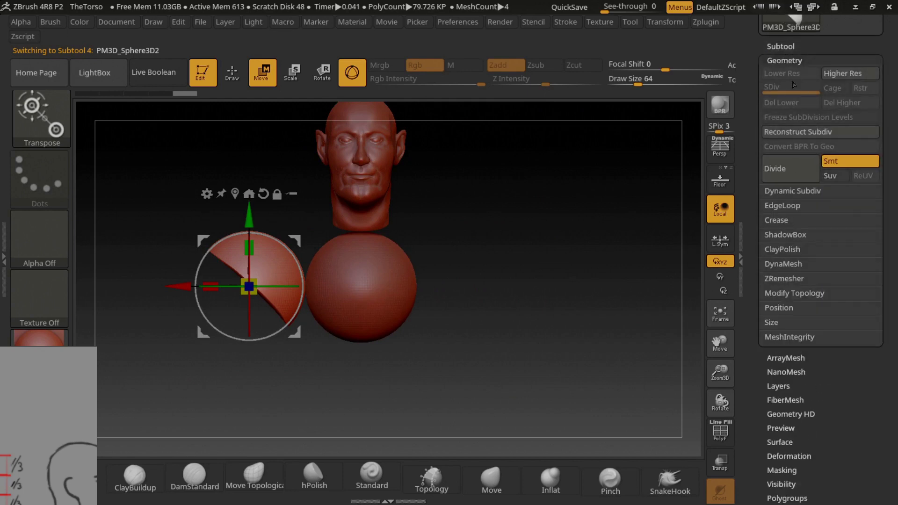
pyautogui.click(783, 293)
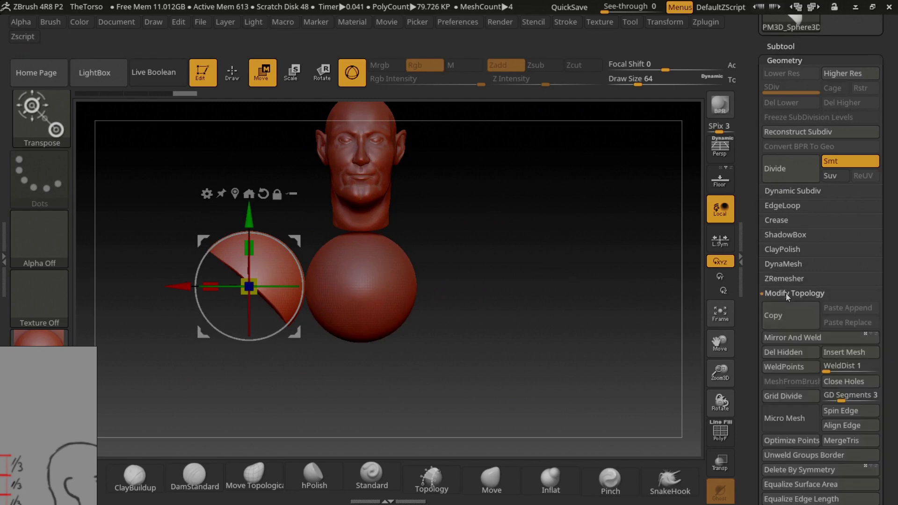
pyautogui.click(796, 338)
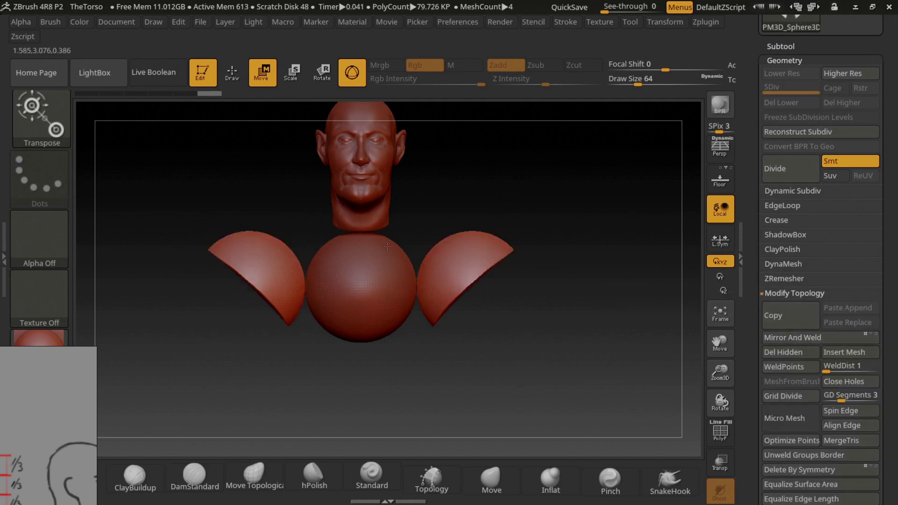
# Lower the mirrored shoulder half-spheres slightly beside the chest sphere
pyautogui.keyDown('alt'); pyautogui.moveTo(383, 240); pyautogui.dragTo(355, 280, button='right'); pyautogui.keyUp('alt')
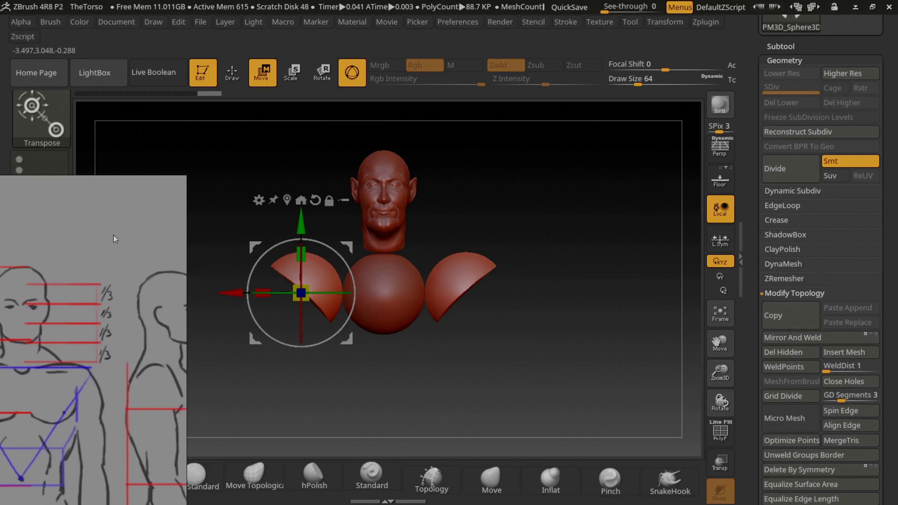
pyautogui.moveTo(514, 187); pyautogui.dragTo(467, 197, button='right')
pyautogui.keyDown('alt'); pyautogui.moveTo(327, 327); pyautogui.dragTo(241, 241, button='right'); pyautogui.keyUp('alt')
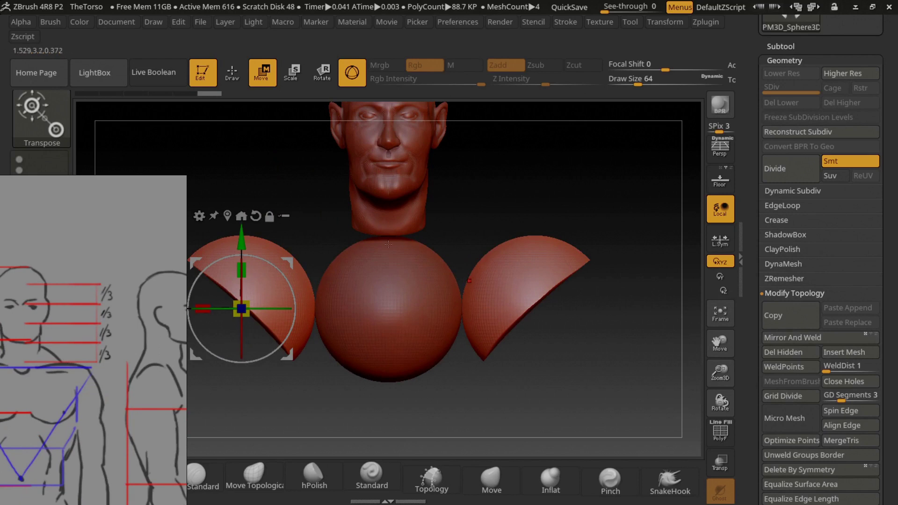
pyautogui.moveTo(236, 233)
pyautogui.mouseDown()
pyautogui.moveTo(235, 286)
pyautogui.moveTo(236, 234)
pyautogui.moveTo(251, 252)
pyautogui.mouseUp()
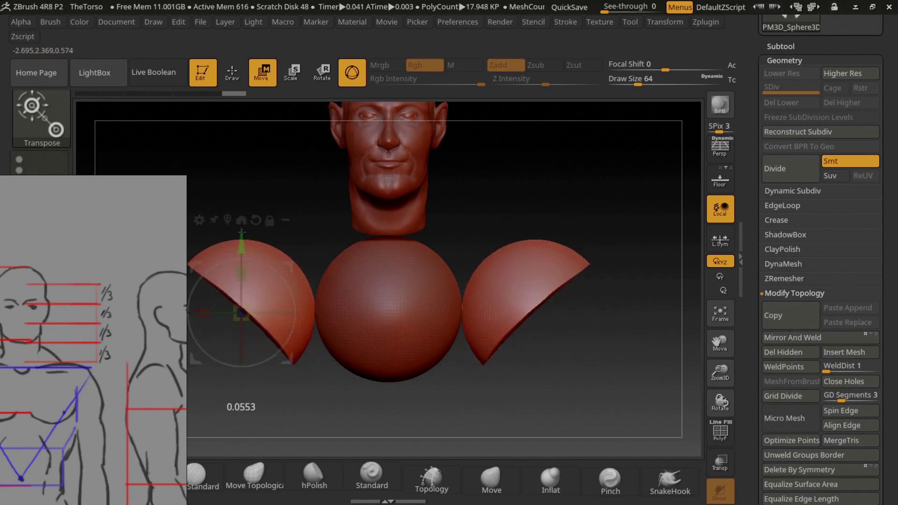
pyautogui.scroll(-3, 347, 193)
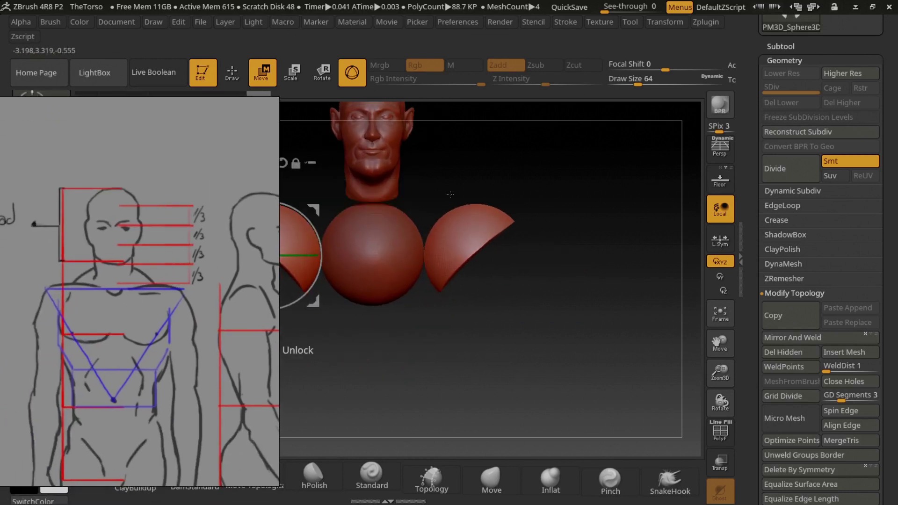
pyautogui.click(811, 65)
pyautogui.click(780, 46)
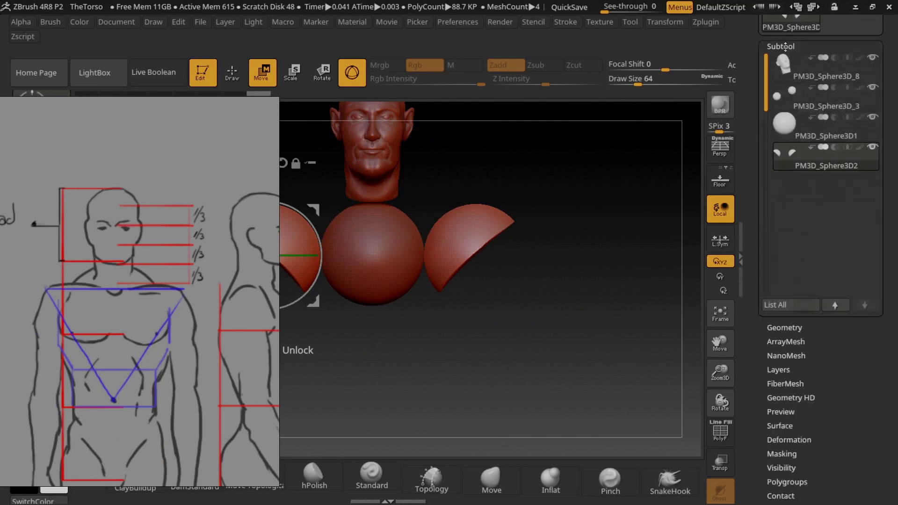
# Append a cylinder subtool and enlarge it with the gizmo
pyautogui.keyDown('alt'); pyautogui.moveTo(471, 169); pyautogui.dragTo(536, 173); pyautogui.keyUp('alt')
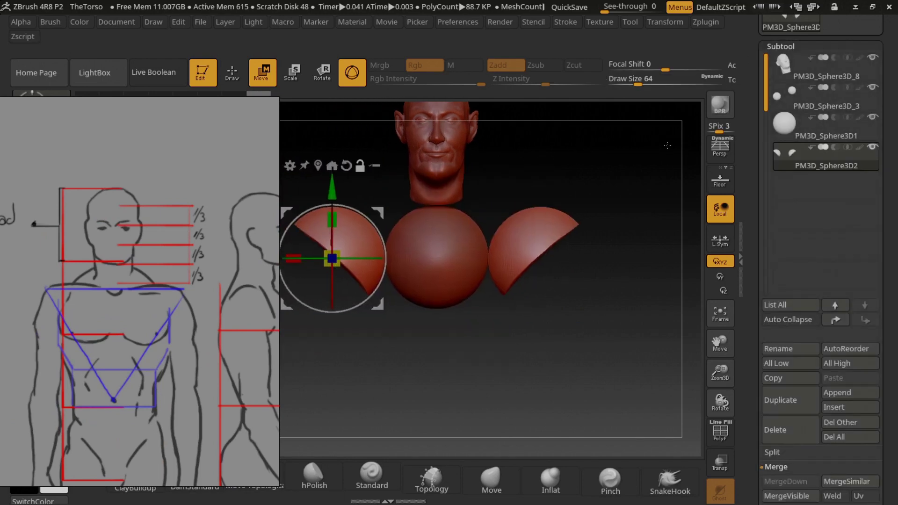
pyautogui.click(833, 394)
pyautogui.click(361, 272)
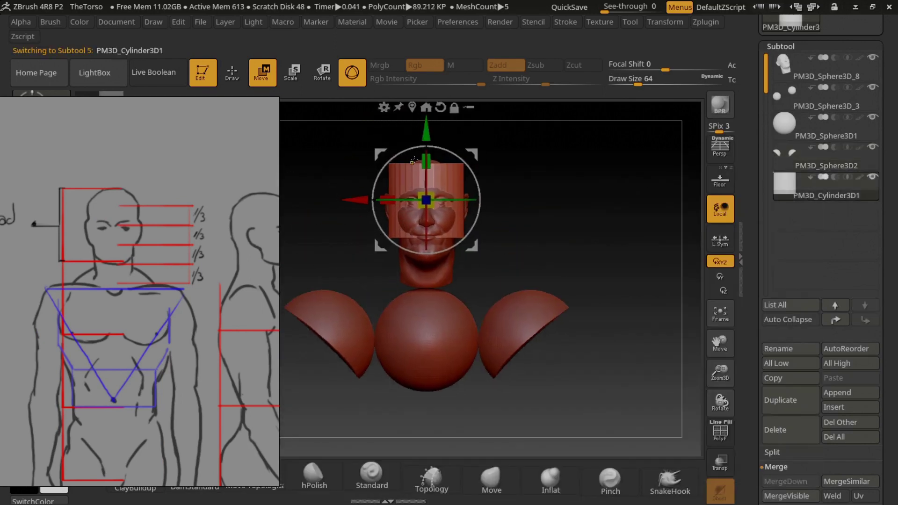
pyautogui.moveTo(435, 160); pyautogui.dragTo(435, 180)
pyautogui.moveTo(434, 246); pyautogui.dragTo(457, 219)
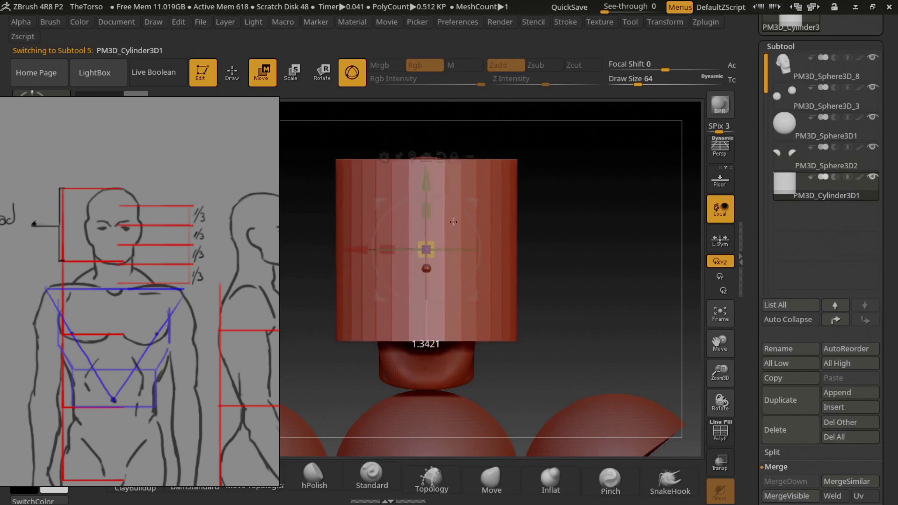
pyautogui.moveTo(457, 218); pyautogui.dragTo(463, 222)
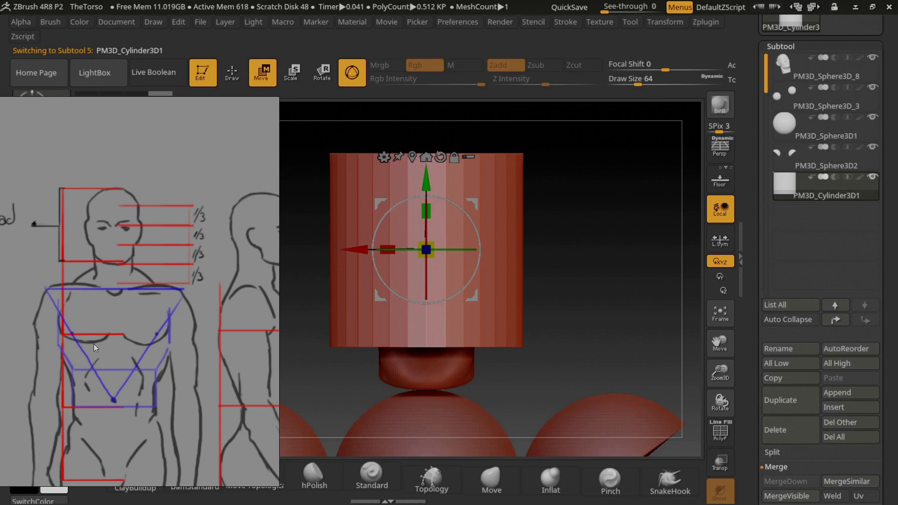
# Move the cylinder down below the chest sphere and frame the whole model
pyautogui.scroll(1, 117, 319)
pyautogui.scroll(1, 117, 309)
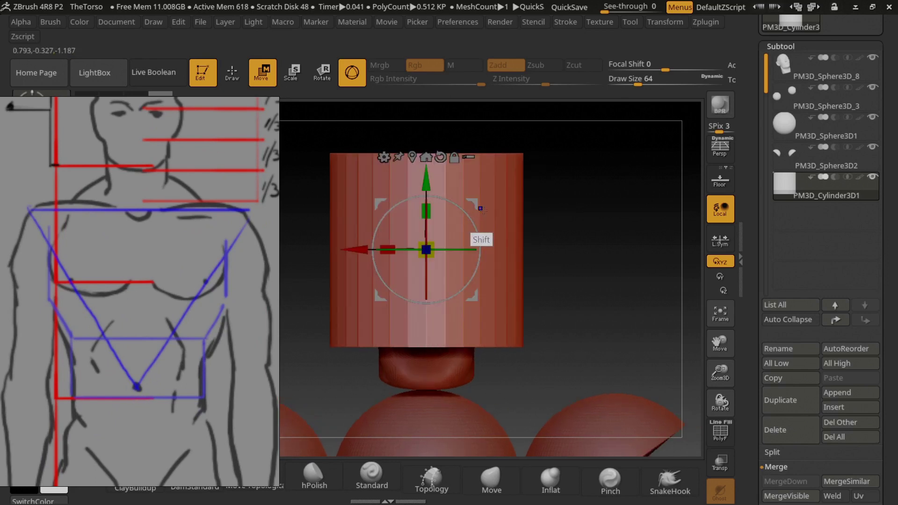
pyautogui.keyDown('alt'); pyautogui.moveTo(295, 294); pyautogui.dragTo(299, 262); pyautogui.keyUp('alt')
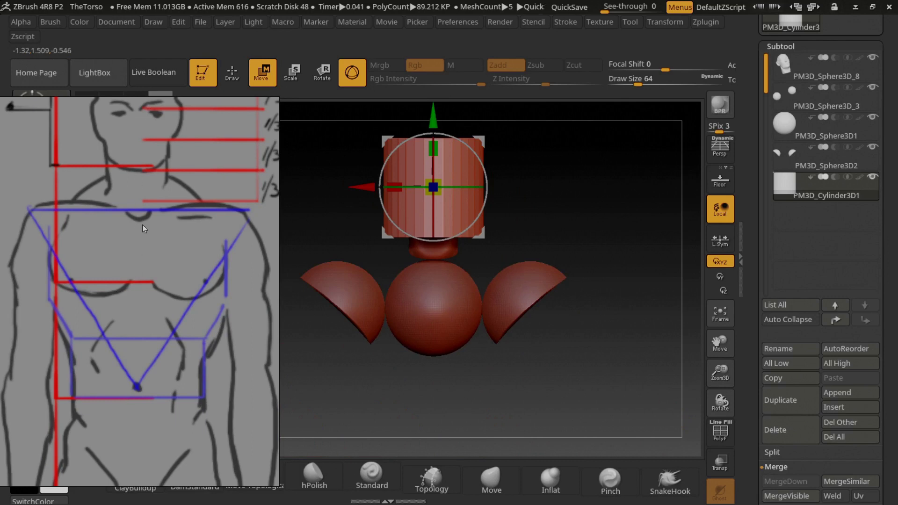
pyautogui.moveTo(142, 224); pyautogui.dragTo(99, 225)
pyautogui.scroll(-2, 85, 199)
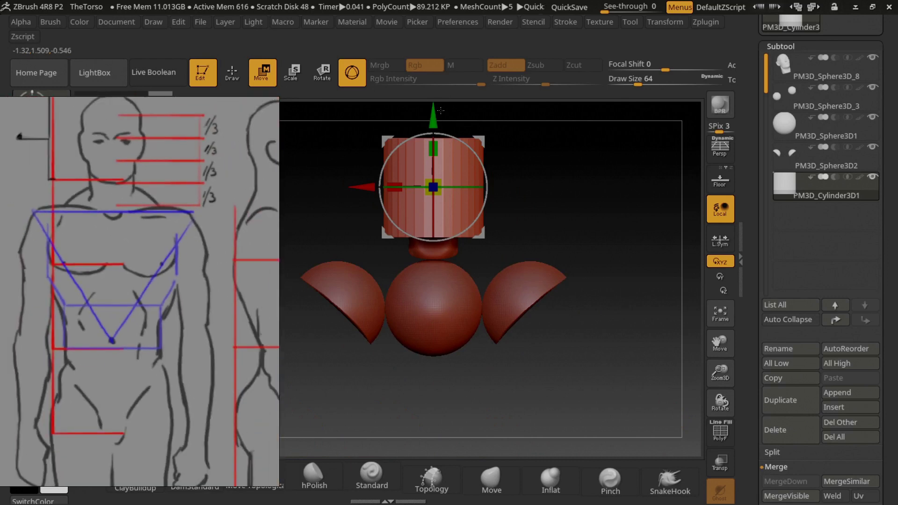
pyautogui.moveTo(441, 110); pyautogui.dragTo(444, 331)
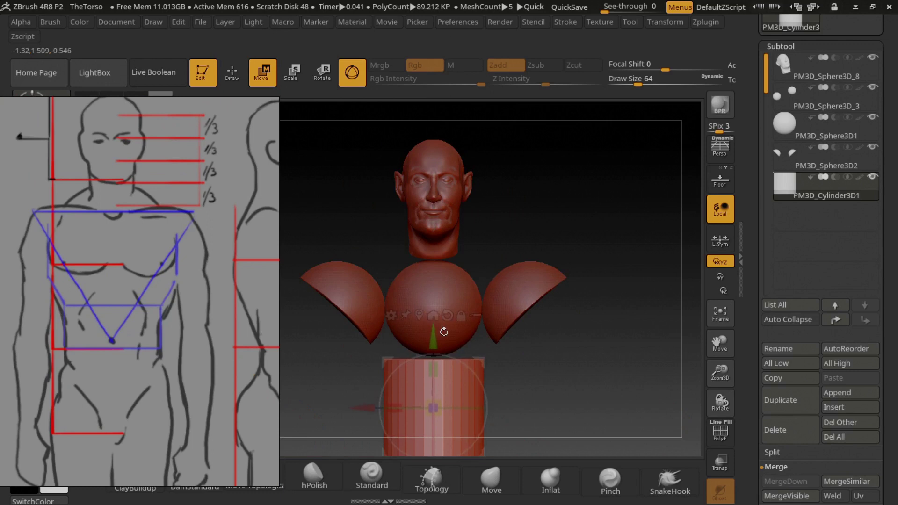
pyautogui.press('f')
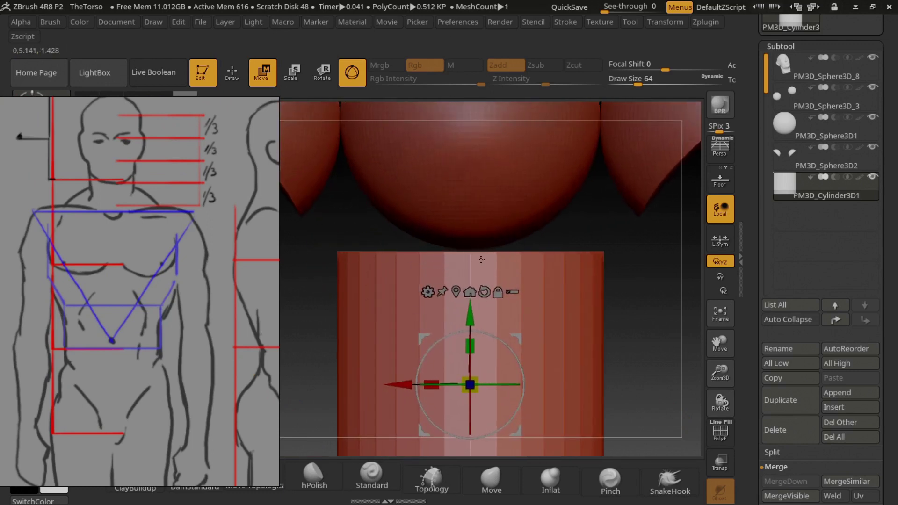
pyautogui.press('f')
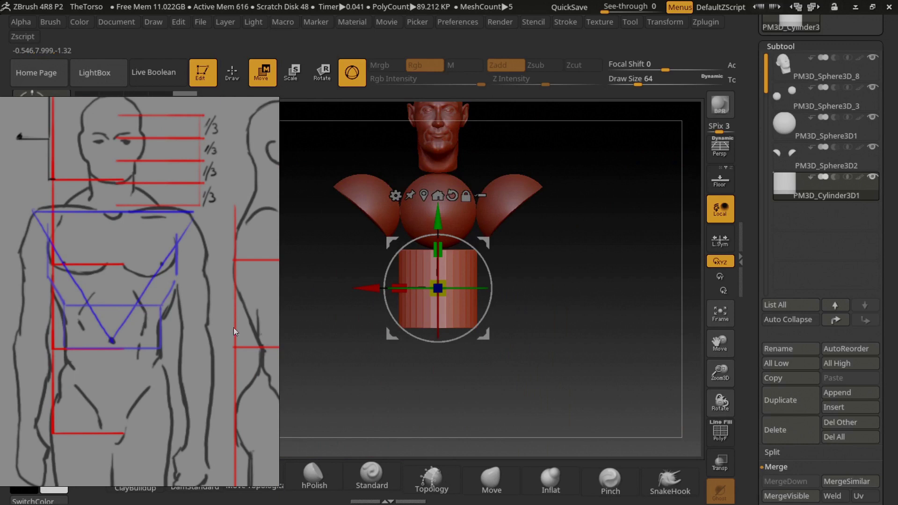
pyautogui.click(777, 123)
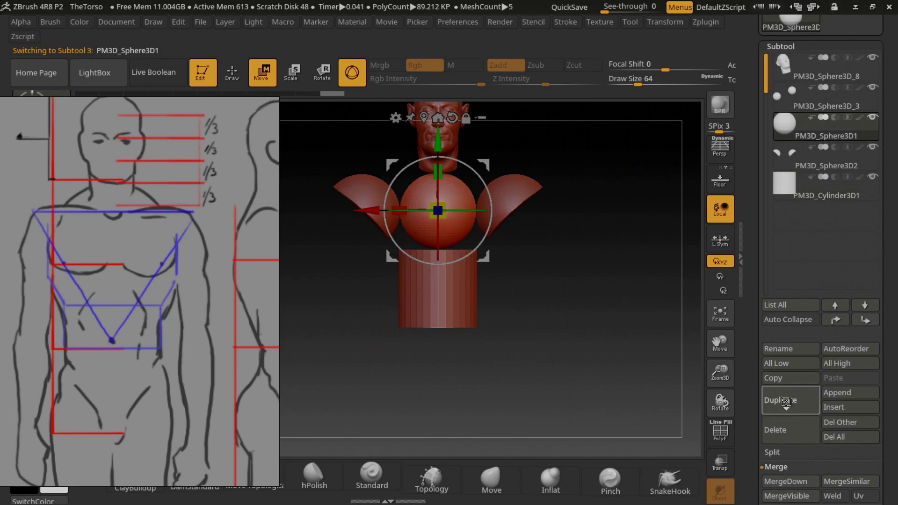
# Duplicate the chest sphere and position the copy beneath the cylinder as the pelvis
pyautogui.click(786, 401)
pyautogui.moveTo(438, 172); pyautogui.dragTo(440, 296)
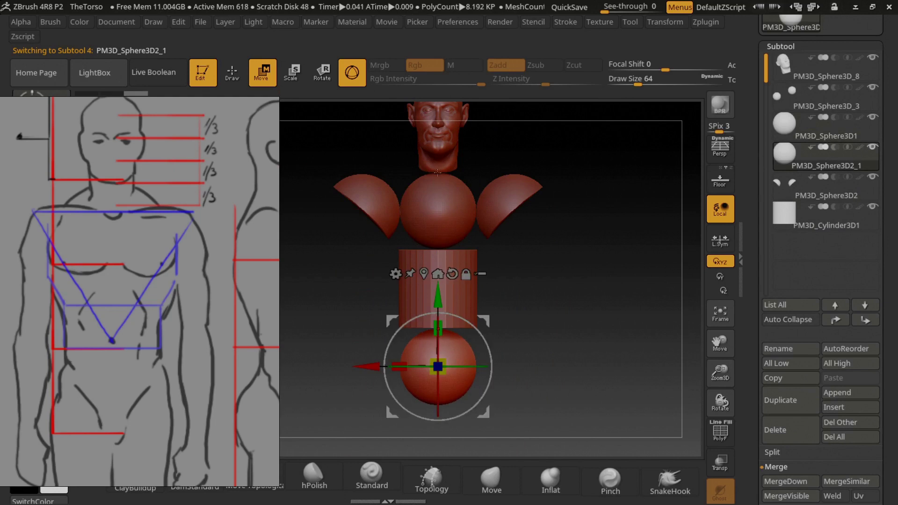
pyautogui.moveTo(443, 187)
pyautogui.keyDown('alt'); pyautogui.mouseDown()
pyautogui.moveTo(416, 255)
pyautogui.moveTo(464, 292)
pyautogui.mouseUp(); pyautogui.keyUp('alt')
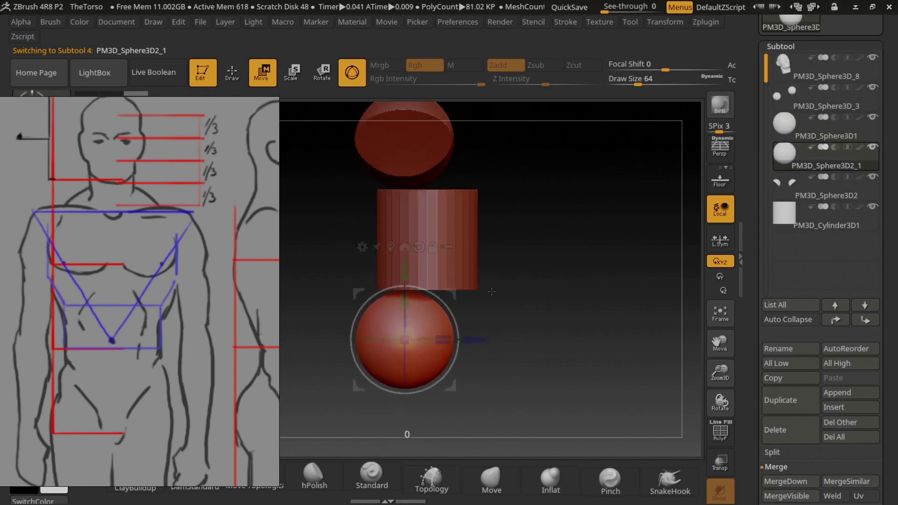
pyautogui.keyDown('alt'); pyautogui.click(455, 222); pyautogui.keyUp('alt')
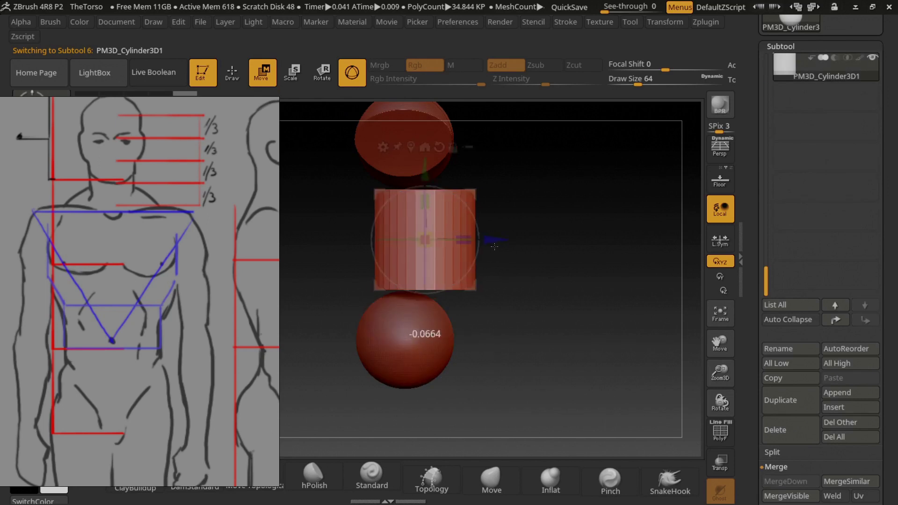
pyautogui.moveTo(477, 249); pyautogui.dragTo(473, 299)
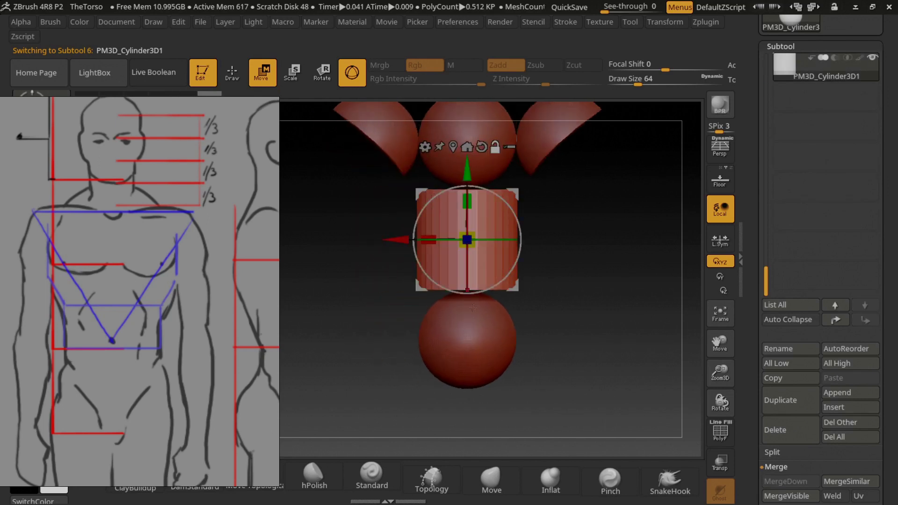
pyautogui.keyDown('alt'); pyautogui.click(481, 327); pyautogui.keyUp('alt')
pyautogui.moveTo(524, 355)
pyautogui.keyDown('alt'); pyautogui.mouseDown()
pyautogui.moveTo(493, 321)
pyautogui.moveTo(445, 202)
pyautogui.moveTo(424, 240)
pyautogui.moveTo(415, 179)
pyautogui.moveTo(413, 221)
pyautogui.mouseUp(); pyautogui.keyUp('alt')
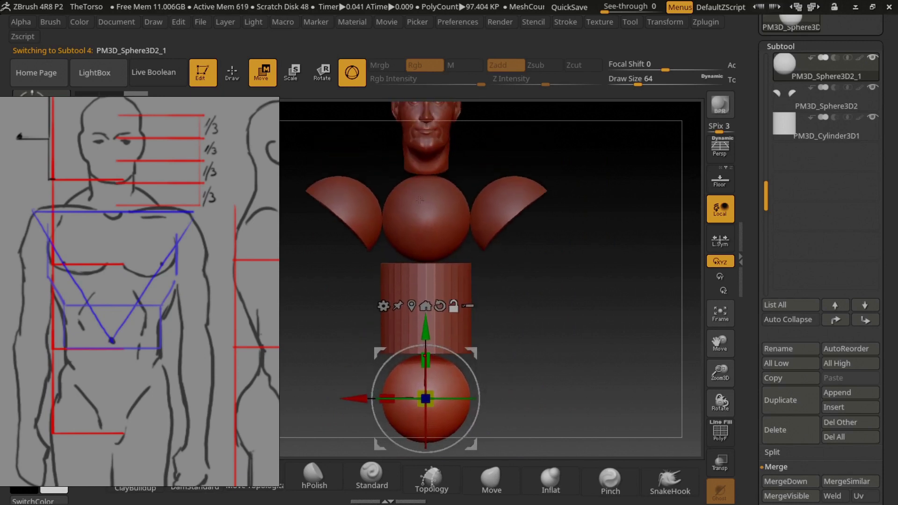
pyautogui.keyDown('alt'); pyautogui.moveTo(421, 201); pyautogui.dragTo(419, 187); pyautogui.keyUp('alt')
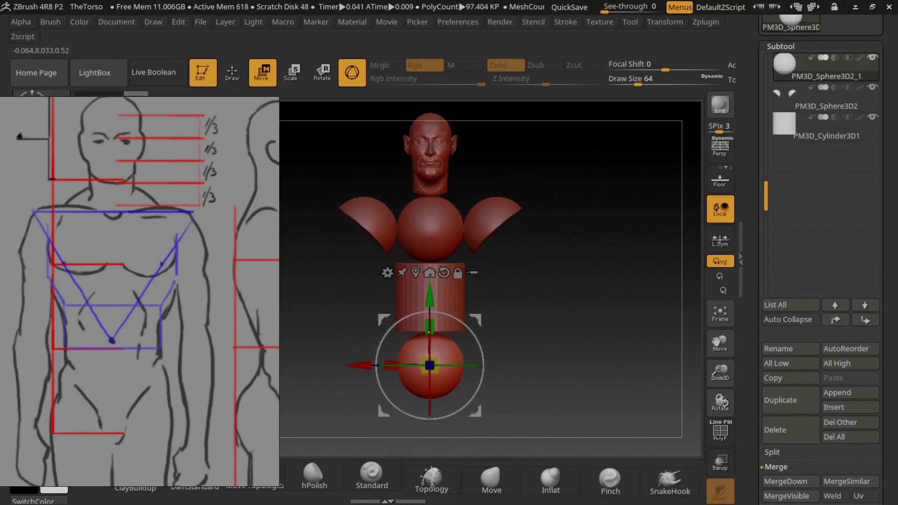
# Zoom the reference panel onto the muscular torso anatomy image
pyautogui.scroll(-2, 200, 245)
pyautogui.scroll(-2, 173, 249)
pyautogui.scroll(-1, 187, 249)
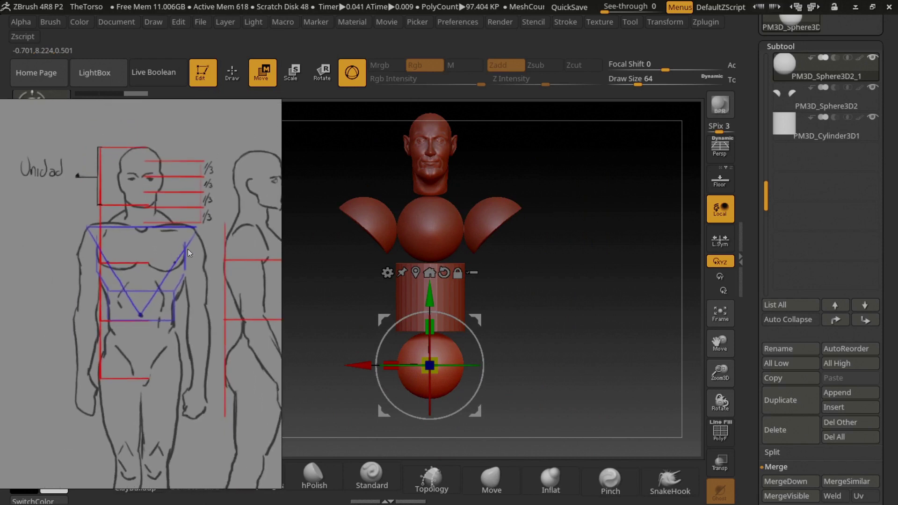
pyautogui.scroll(-2, 142, 256)
pyautogui.scroll(-1, 194, 265)
pyautogui.scroll(2, 174, 206)
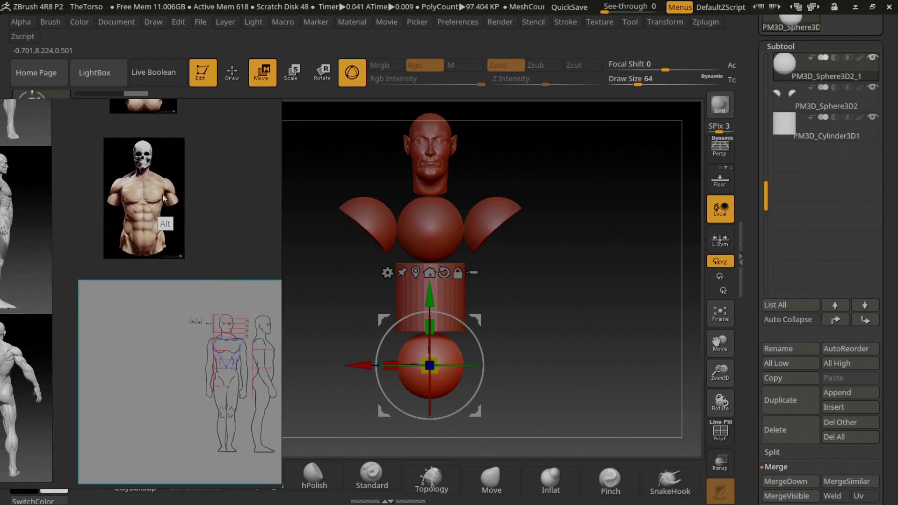
pyautogui.scroll(2, 199, 257)
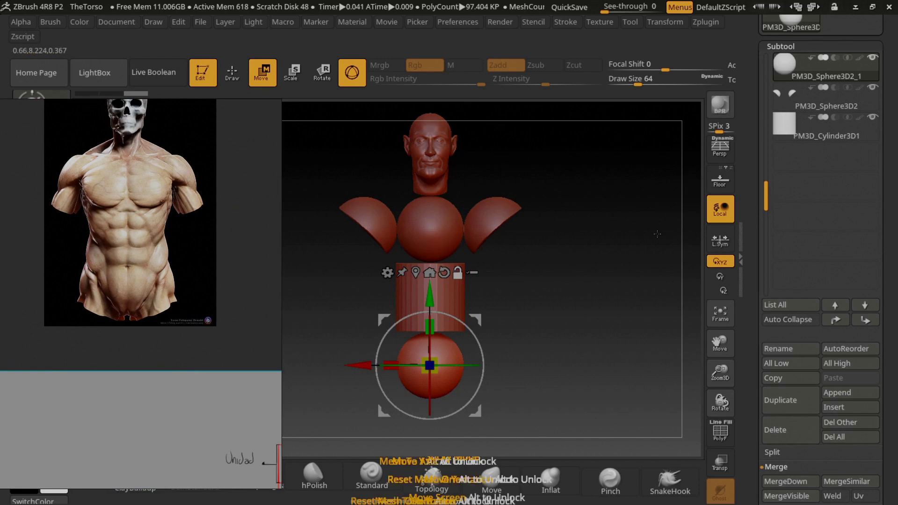
# Choose a sculpting brush from the brush palette filtered by 'CB'
pyautogui.press('b')
pyautogui.press('c')
pyautogui.press('b')
pyautogui.keyDown('alt'); pyautogui.click(433, 219); pyautogui.keyUp('alt')
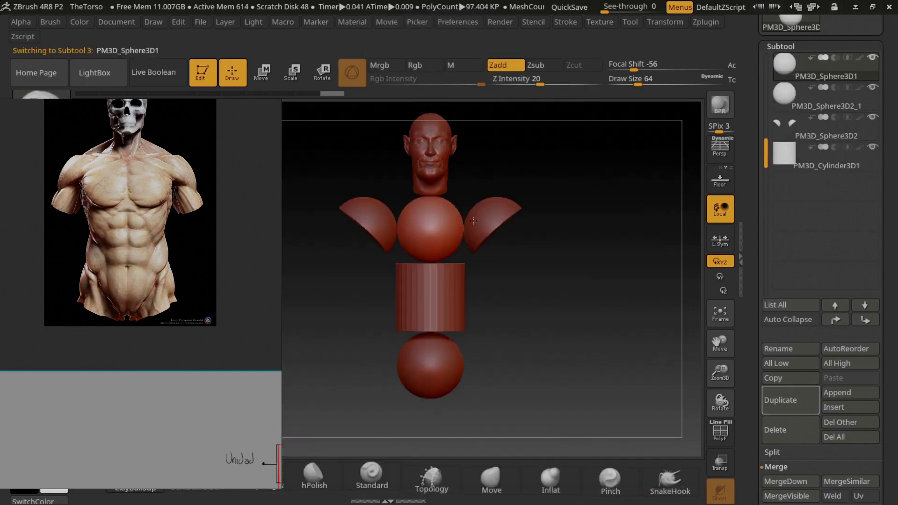
pyautogui.scroll(1, 761, 112)
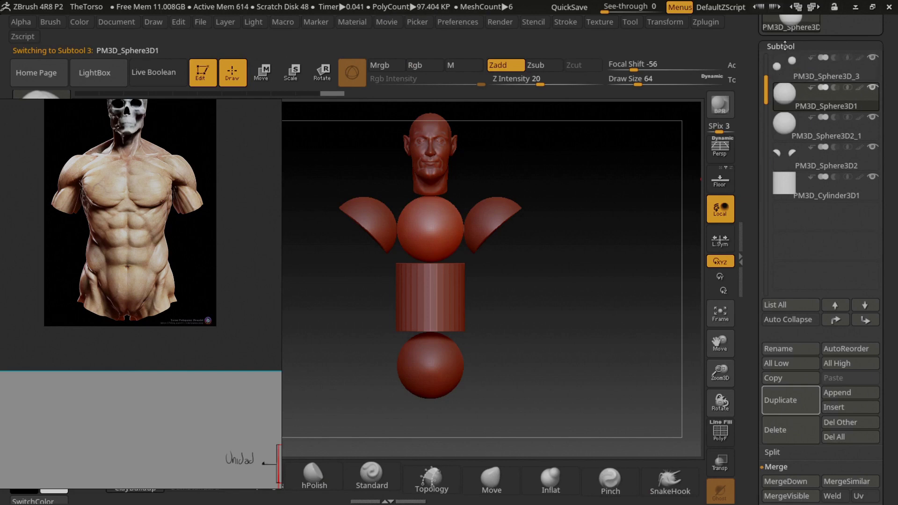
pyautogui.click(785, 46)
# DynaMesh the chest sphere at resolution 128 and ready Move Topological at size 68
pyautogui.click(783, 59)
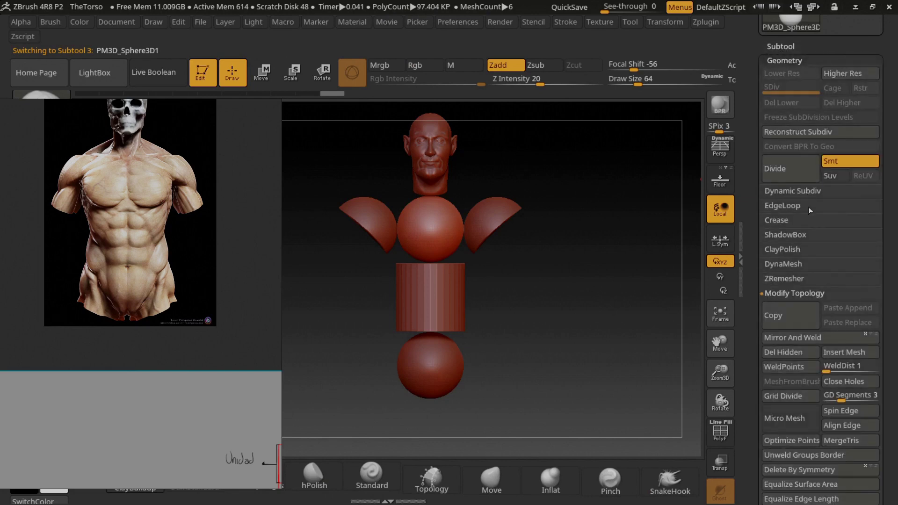
pyautogui.click(784, 264)
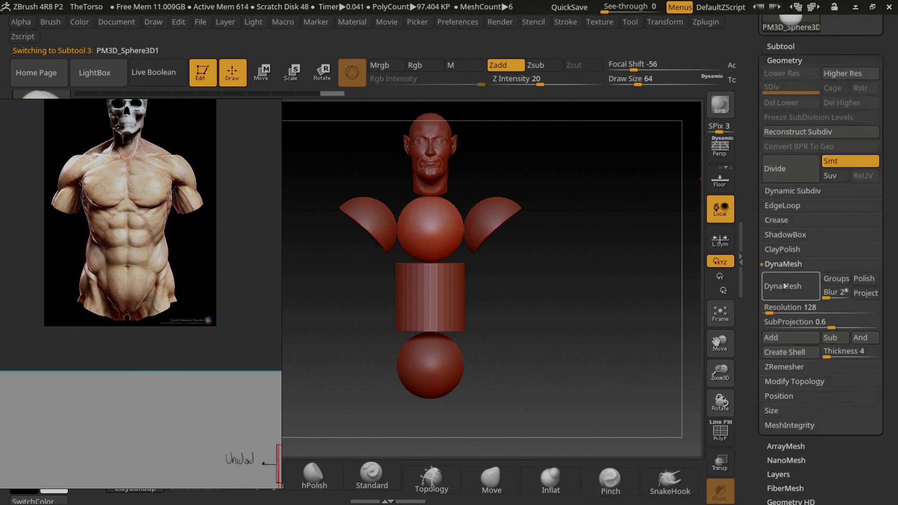
pyautogui.click(789, 292)
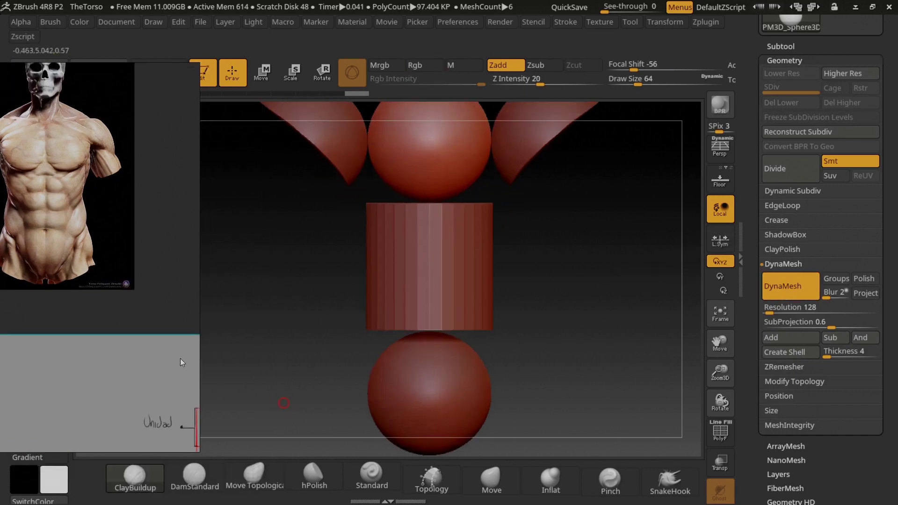
pyautogui.click(259, 474)
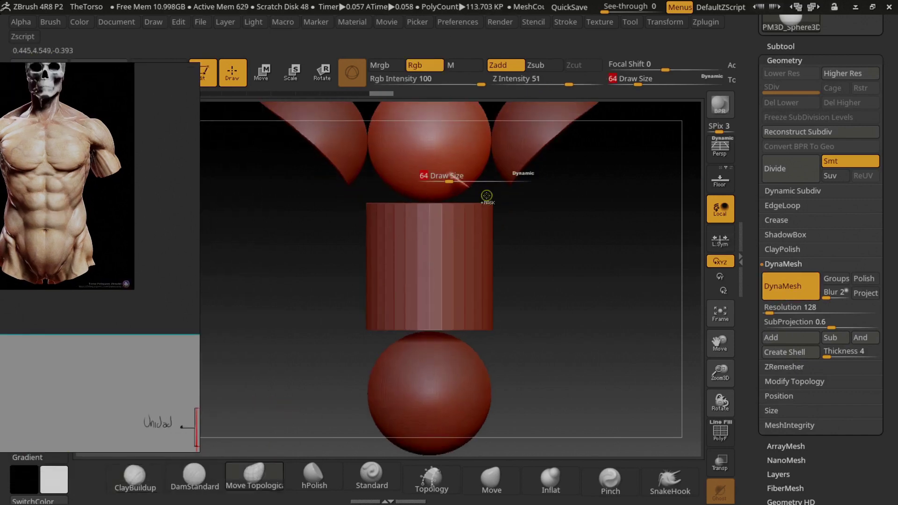
pyautogui.press('s')
pyautogui.moveTo(478, 184); pyautogui.dragTo(468, 200)
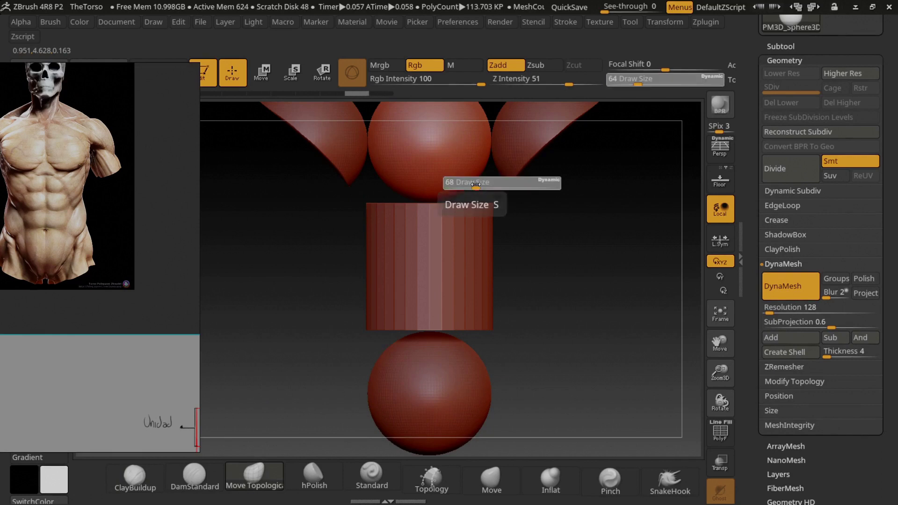
# Raise Draw Size to 885 and pull the sphere into a wide chest with pectorals
pyautogui.press('s')
pyautogui.moveTo(448, 225); pyautogui.dragTo(472, 225)
pyautogui.keyDown('alt'); pyautogui.moveTo(459, 189); pyautogui.dragTo(459, 323); pyautogui.keyUp('alt')
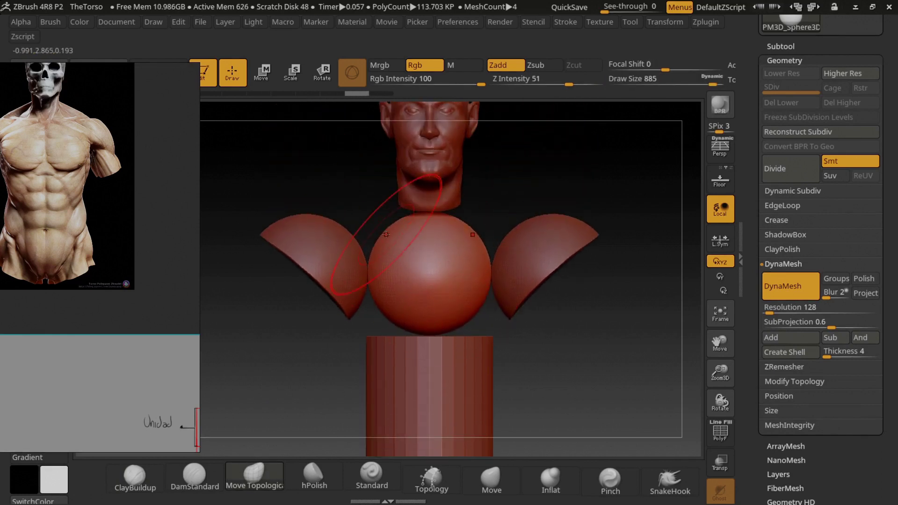
pyautogui.moveTo(375, 230); pyautogui.dragTo(270, 224)
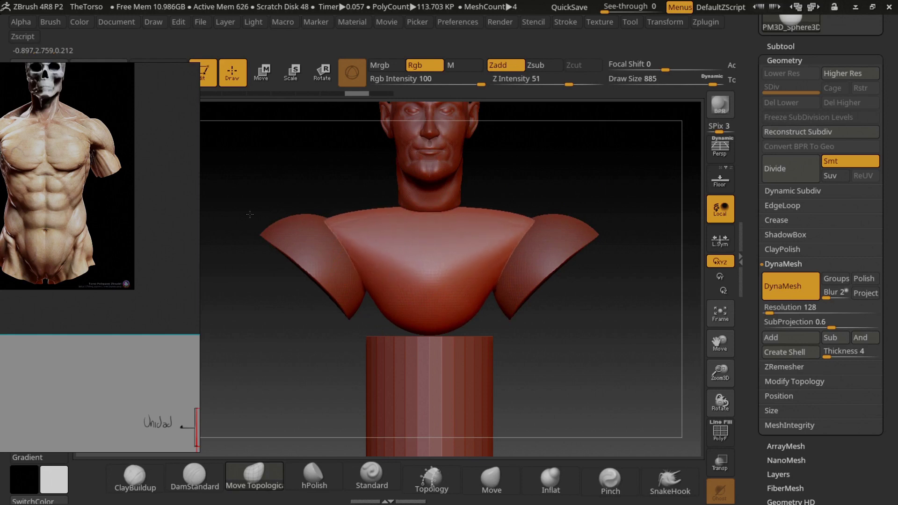
pyautogui.moveTo(362, 297)
pyautogui.mouseDown()
pyautogui.moveTo(387, 323)
pyautogui.moveTo(415, 318)
pyautogui.mouseUp()
pyautogui.hotkey('ctrl', 'z')
# Pull the chest forward in profile with Move Topological, then orbit to a new angle
pyautogui.scroll(-3, 153, 231)
pyautogui.scroll(5, 92, 262)
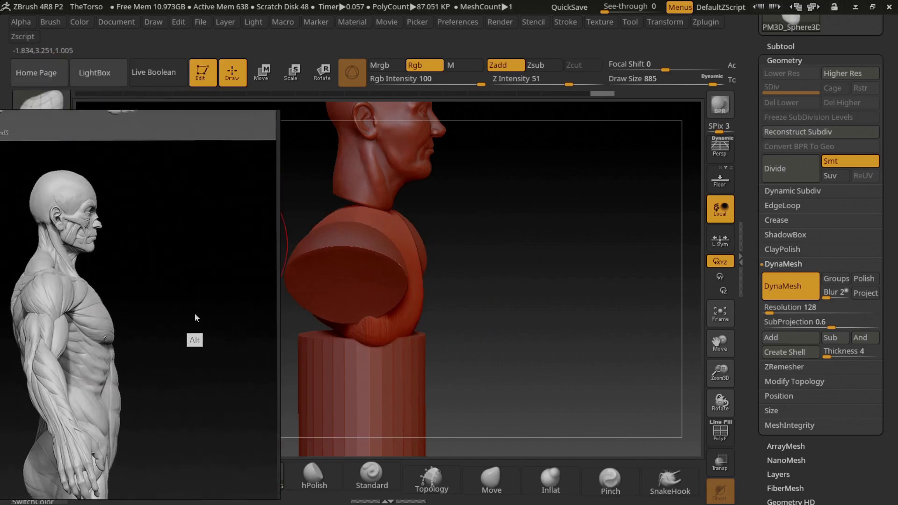
pyautogui.scroll(2, 195, 317)
pyautogui.moveTo(421, 321); pyautogui.dragTo(427, 289)
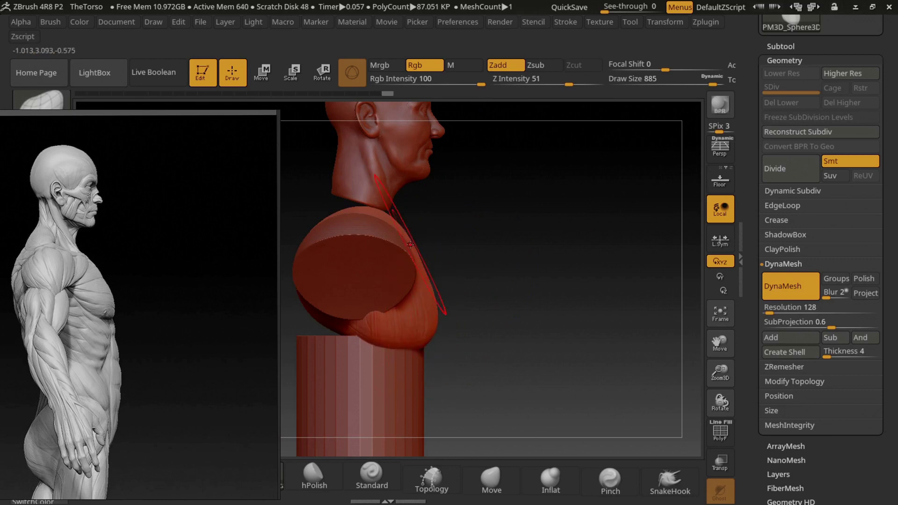
pyautogui.moveTo(423, 256); pyautogui.dragTo(493, 241, button='right')
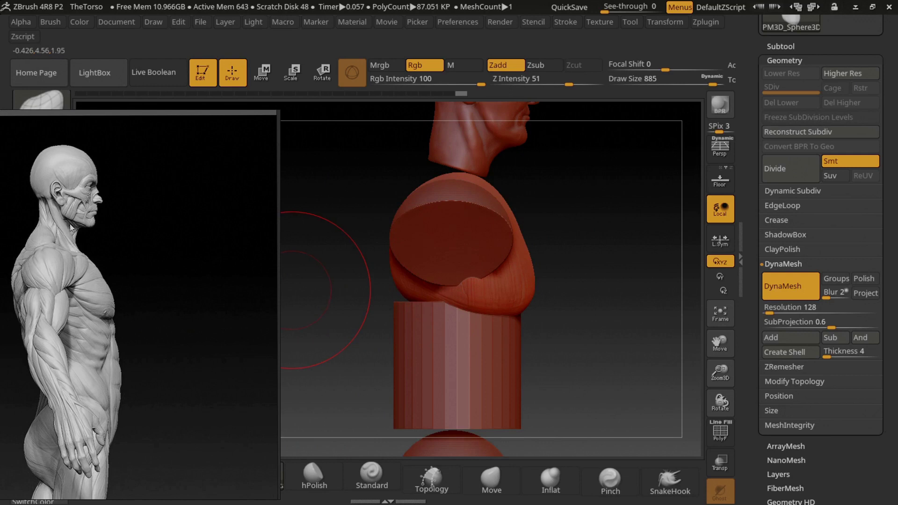
# Bring up the side-view anatomy reference, set Draw Size to 1000, and recheck the chest
pyautogui.moveTo(6, 272); pyautogui.dragTo(65, 271)
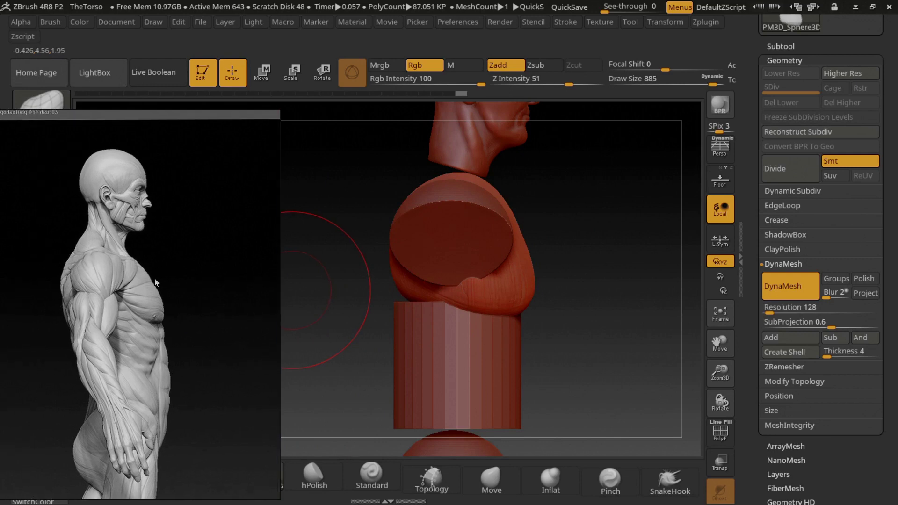
pyautogui.press('s')
pyautogui.moveTo(397, 273); pyautogui.dragTo(406, 273)
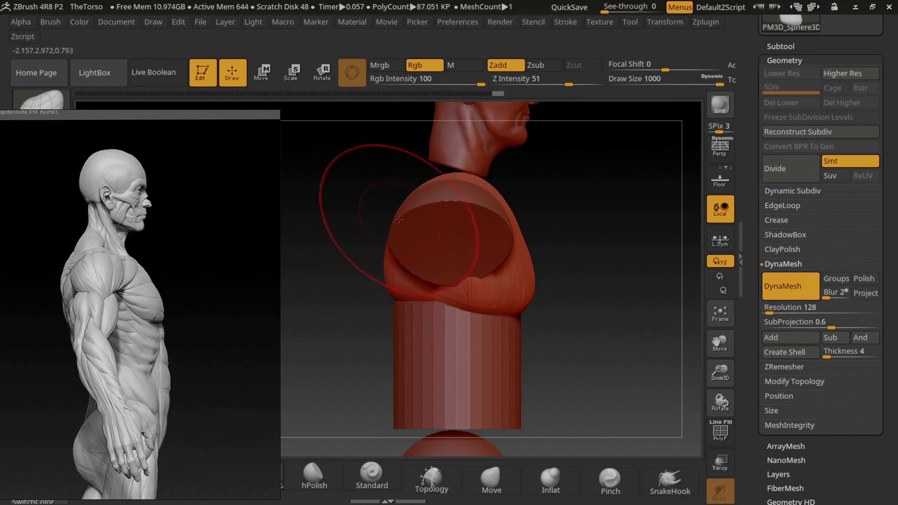
pyautogui.moveTo(385, 221)
pyautogui.mouseDown()
pyautogui.moveTo(440, 220)
pyautogui.moveTo(390, 211)
pyautogui.mouseUp()
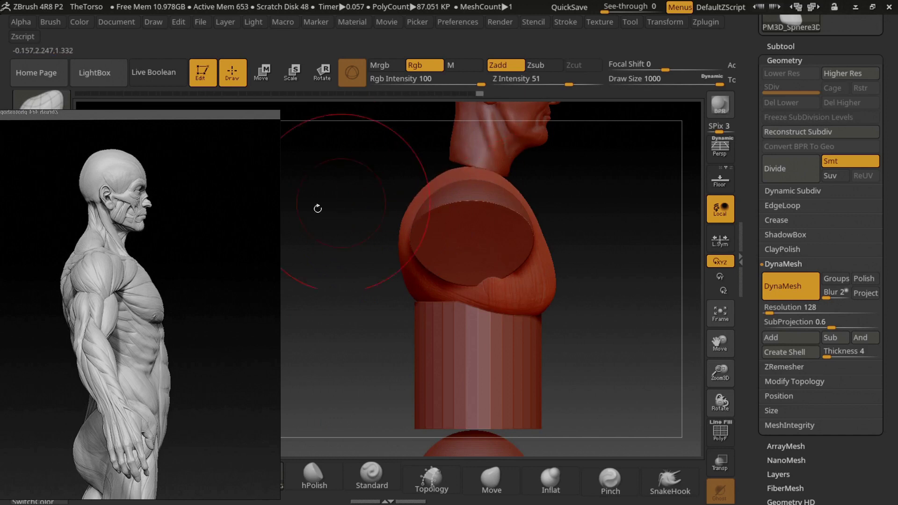
pyautogui.scroll(-3, 244, 243)
pyautogui.moveTo(254, 245)
pyautogui.mouseDown()
pyautogui.moveTo(214, 265)
pyautogui.moveTo(187, 365)
pyautogui.mouseUp()
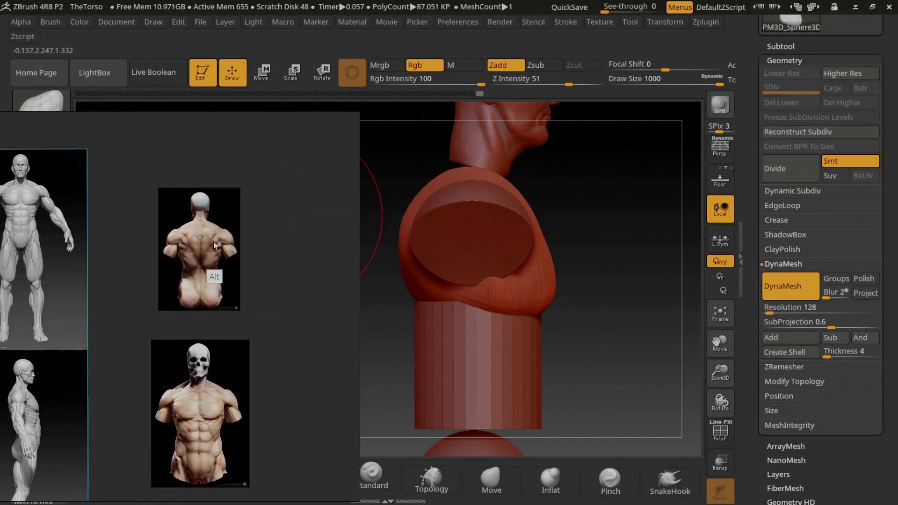
# Turn the bust to a straight back view and lower Draw Size to 740
pyautogui.scroll(5, 219, 187)
pyautogui.keyDown('shift'); pyautogui.moveTo(397, 173); pyautogui.dragTo(512, 196); pyautogui.keyUp('shift')
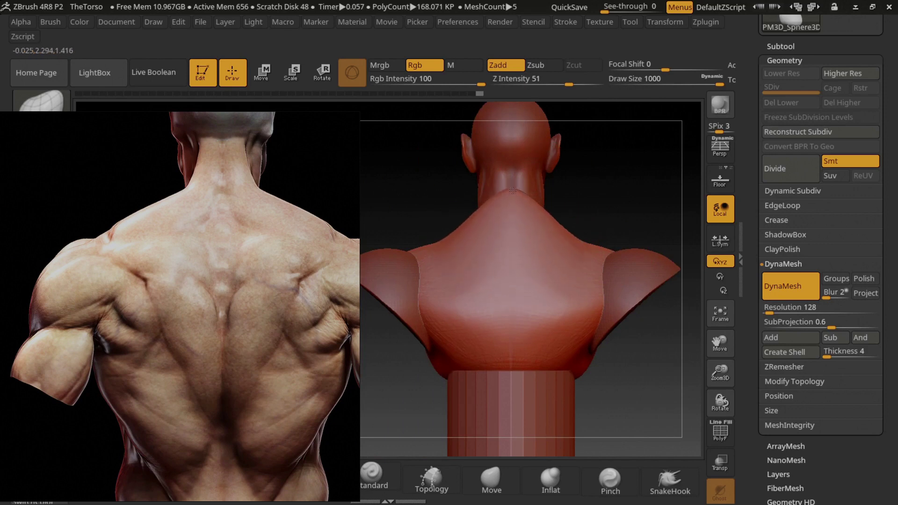
pyautogui.moveTo(512, 196); pyautogui.dragTo(548, 239, button='right')
pyautogui.keyDown('shift'); pyautogui.moveTo(547, 230); pyautogui.dragTo(534, 211); pyautogui.keyUp('shift')
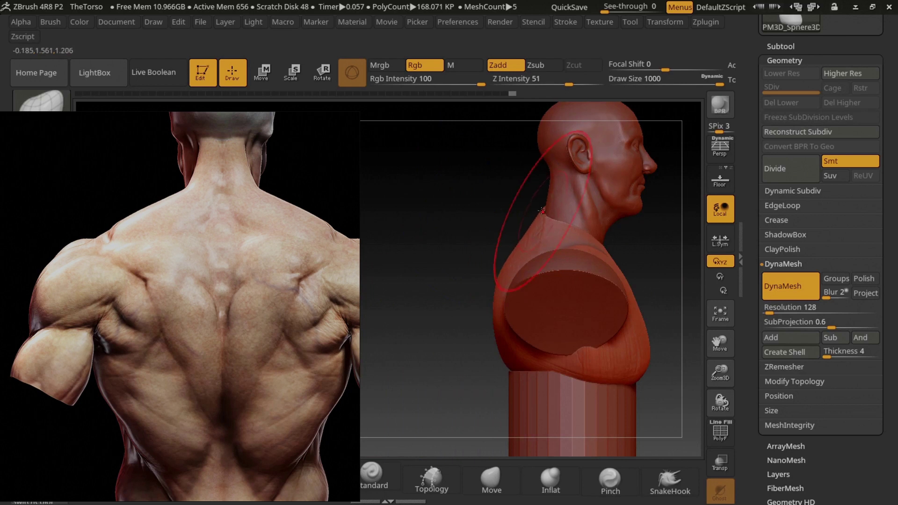
pyautogui.keyDown('shift'); pyautogui.moveTo(533, 211); pyautogui.dragTo(549, 214); pyautogui.keyUp('shift')
pyautogui.moveTo(550, 213); pyautogui.dragTo(561, 225, button='right')
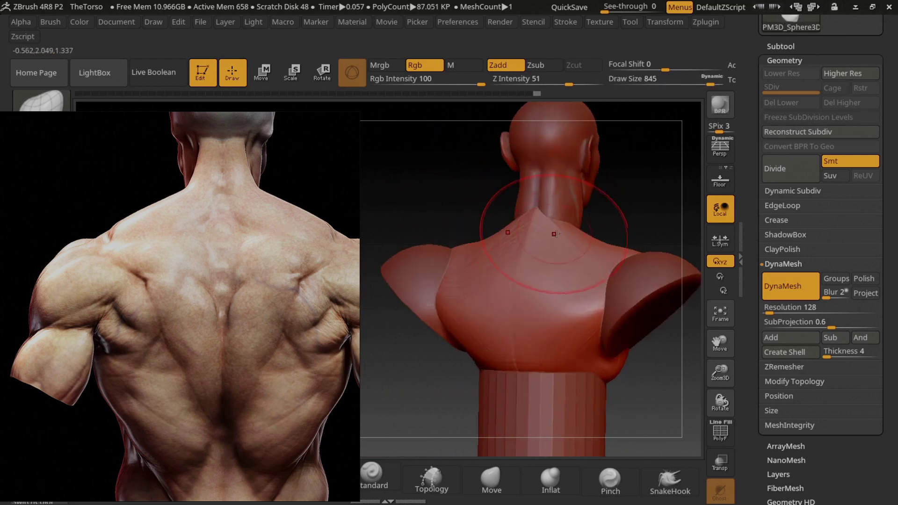
pyautogui.press('[')
# Pull the neck base and upper back into trapezius slopes, then turn to the front
pyautogui.moveTo(584, 246); pyautogui.dragTo(554, 222)
pyautogui.moveTo(567, 238); pyautogui.dragTo(603, 202, button='right')
pyautogui.moveTo(603, 201)
pyautogui.mouseDown()
pyautogui.moveTo(541, 219)
pyautogui.moveTo(570, 202)
pyautogui.moveTo(555, 212)
pyautogui.mouseUp()
pyautogui.moveTo(555, 211)
pyautogui.mouseDown(button='right')
pyautogui.moveTo(537, 200)
pyautogui.moveTo(514, 234)
pyautogui.mouseUp(button='right')
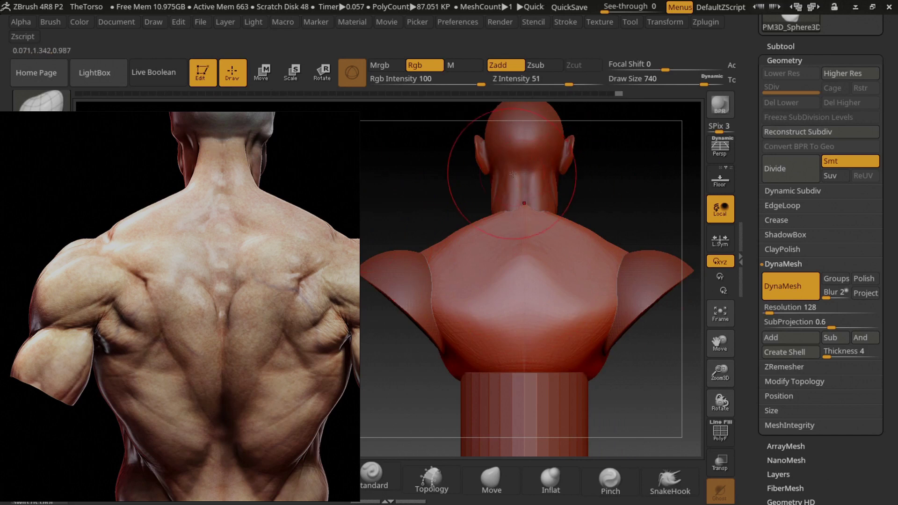
pyautogui.moveTo(550, 212); pyautogui.dragTo(519, 214, button='right')
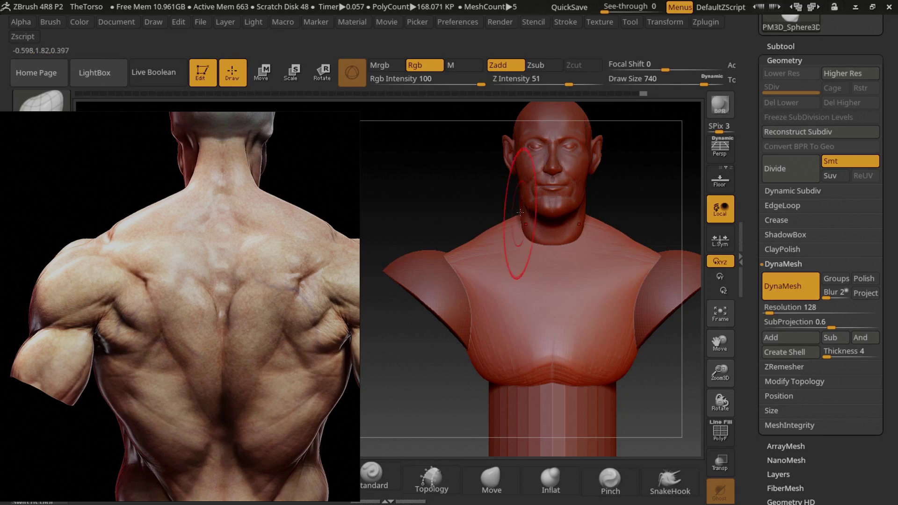
pyautogui.scroll(-3, 237, 236)
pyautogui.scroll(-2, 196, 248)
pyautogui.scroll(-2, 226, 279)
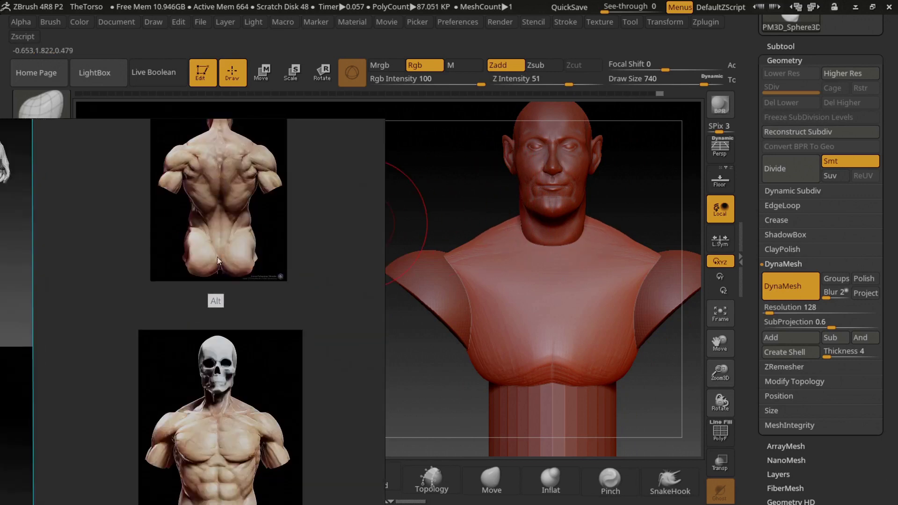
# Compare the bust with the torso references, then select the PM3D_Cylinder3D1 abdomen subtool
pyautogui.scroll(-2, 217, 256)
pyautogui.scroll(3, 234, 358)
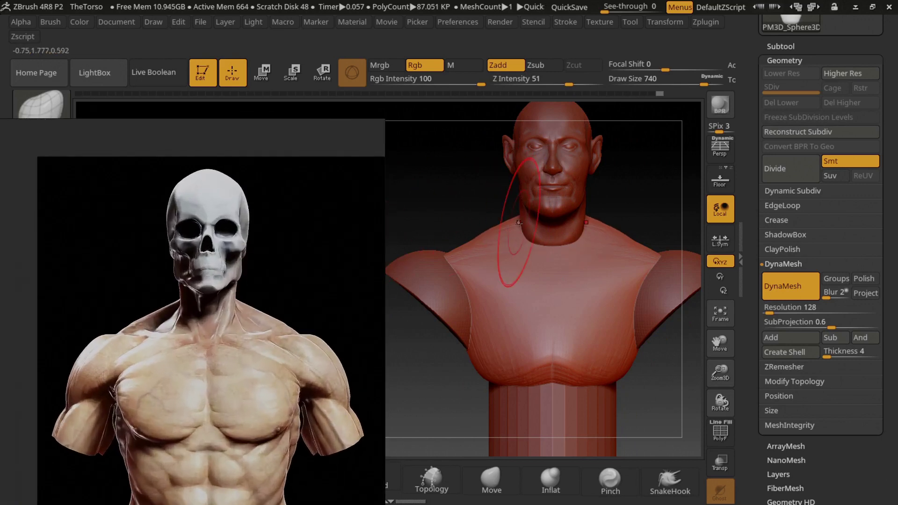
pyautogui.moveTo(491, 251)
pyautogui.mouseDown(button='right')
pyautogui.moveTo(529, 252)
pyautogui.moveTo(476, 255)
pyautogui.moveTo(440, 222)
pyautogui.mouseUp(button='right')
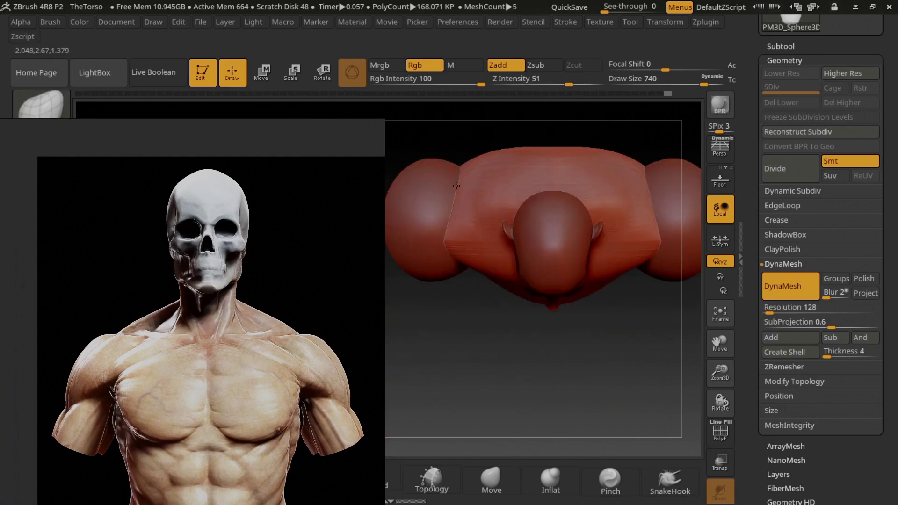
pyautogui.scroll(2, 209, 270)
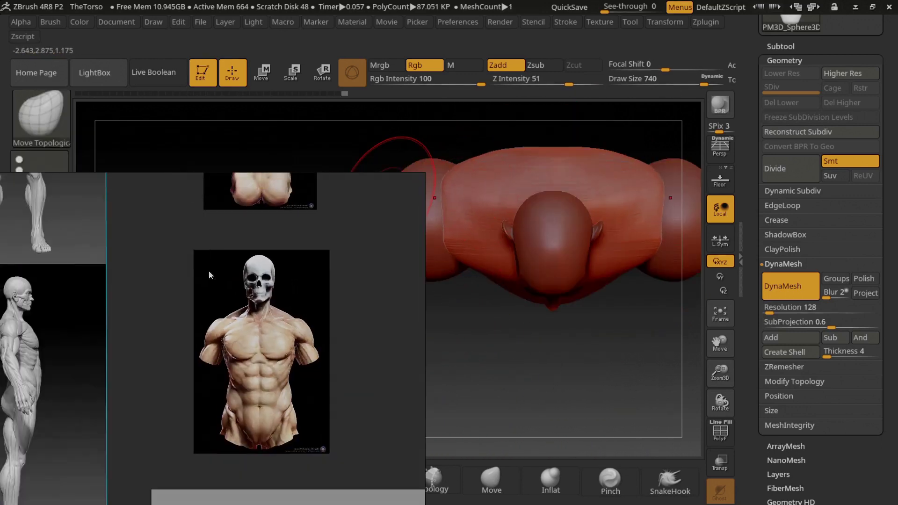
pyautogui.scroll(2, 251, 293)
pyautogui.moveTo(490, 181); pyautogui.dragTo(510, 284, button='right')
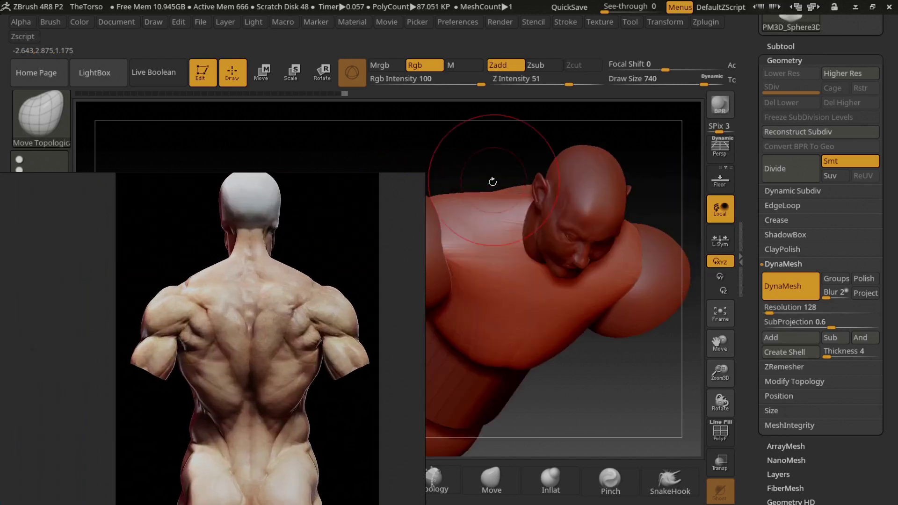
pyautogui.moveTo(509, 284)
pyautogui.mouseDown()
pyautogui.moveTo(465, 214)
pyautogui.moveTo(507, 239)
pyautogui.mouseUp()
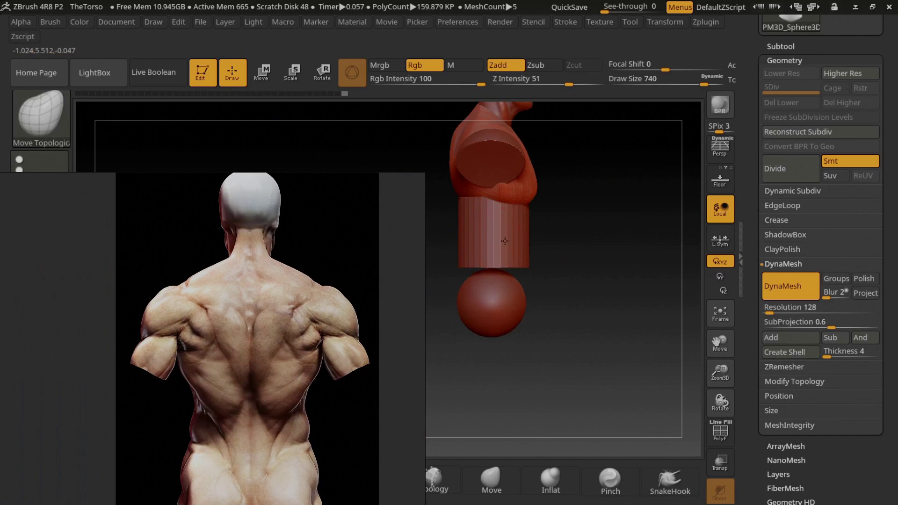
pyautogui.keyDown('alt'); pyautogui.click(510, 230); pyautogui.keyUp('alt')
pyautogui.moveTo(528, 233)
pyautogui.mouseDown()
pyautogui.moveTo(520, 233)
pyautogui.moveTo(604, 232)
pyautogui.mouseUp()
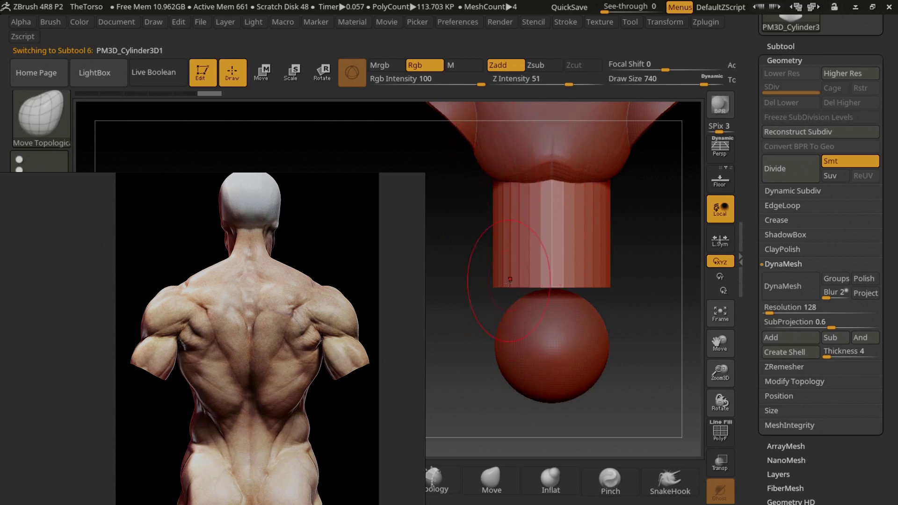
# Collapse Tool > Geometry, reframe the whole bust, and show the proportion sketch on the board
pyautogui.keyDown('alt'); pyautogui.moveTo(600, 252); pyautogui.dragTo(749, 155); pyautogui.keyUp('alt')
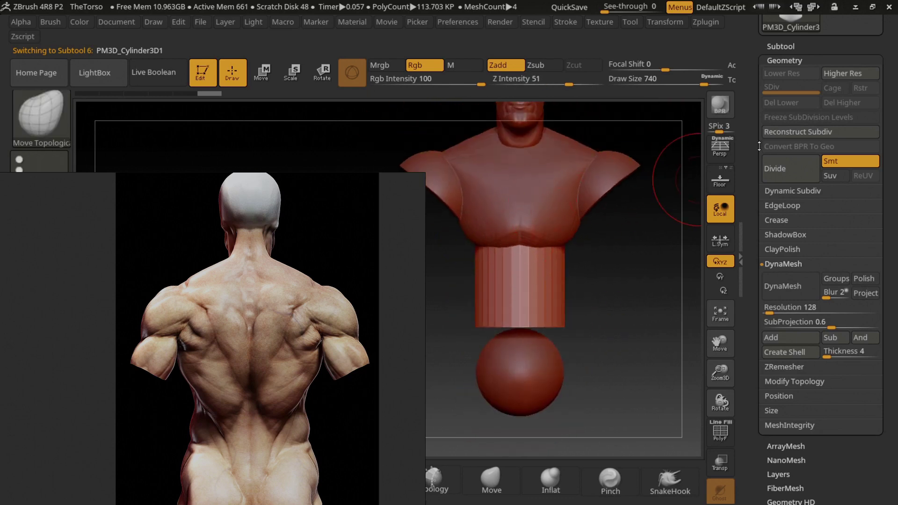
pyautogui.click(793, 61)
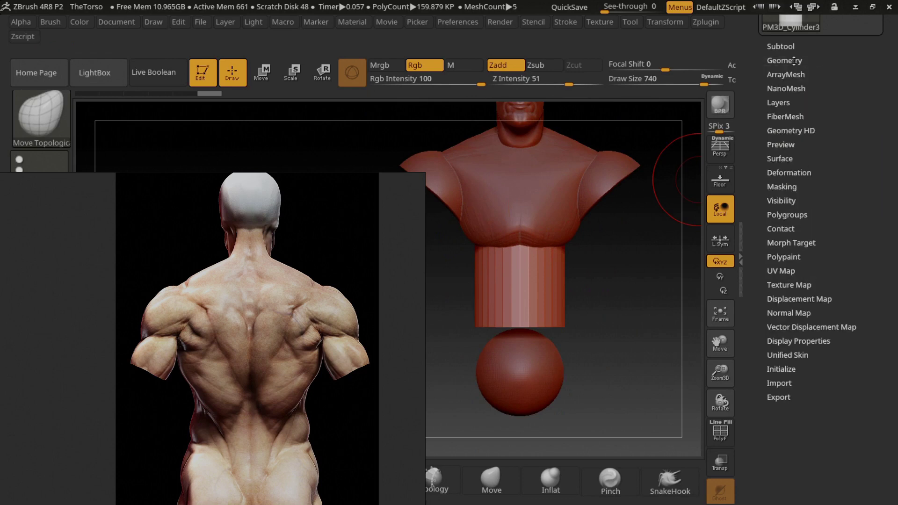
pyautogui.keyDown('alt'); pyautogui.moveTo(527, 316); pyautogui.dragTo(517, 405); pyautogui.keyUp('alt')
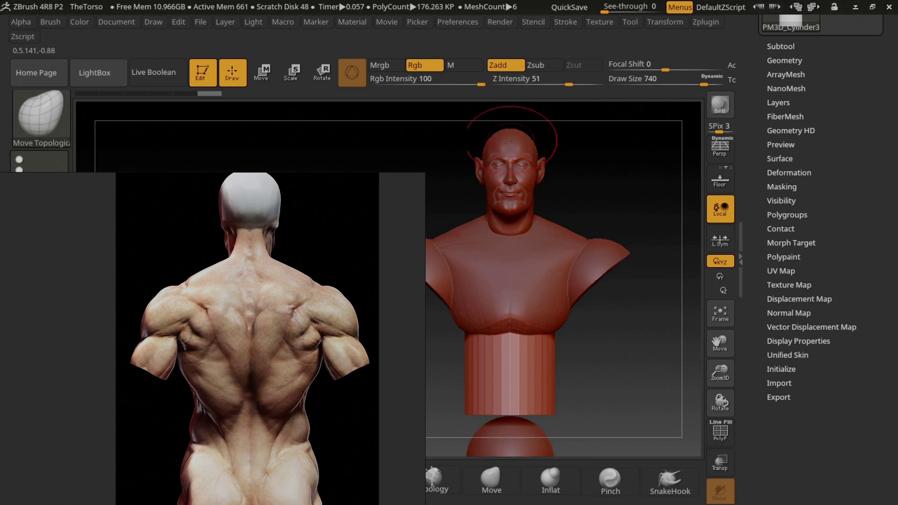
pyautogui.keyDown('alt'); pyautogui.moveTo(514, 201); pyautogui.dragTo(512, 172); pyautogui.keyUp('alt')
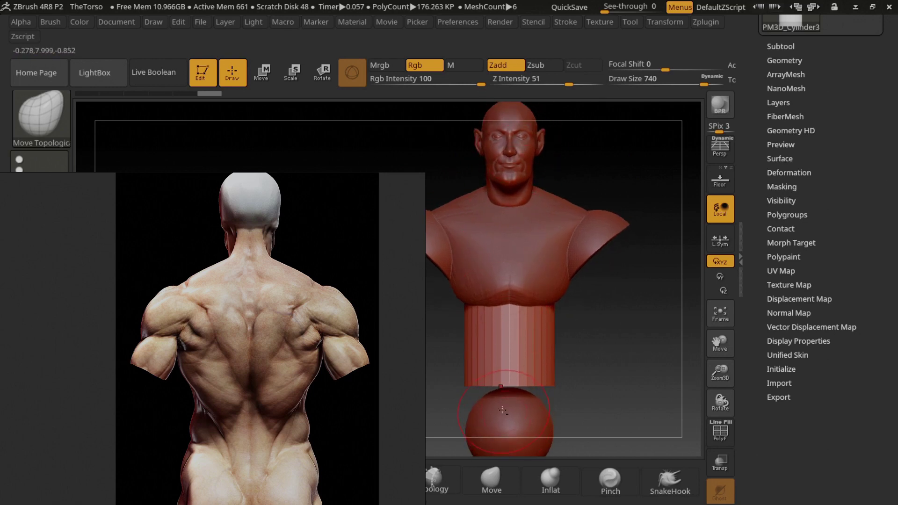
pyautogui.keyDown('alt'); pyautogui.moveTo(506, 416); pyautogui.dragTo(517, 309); pyautogui.keyUp('alt')
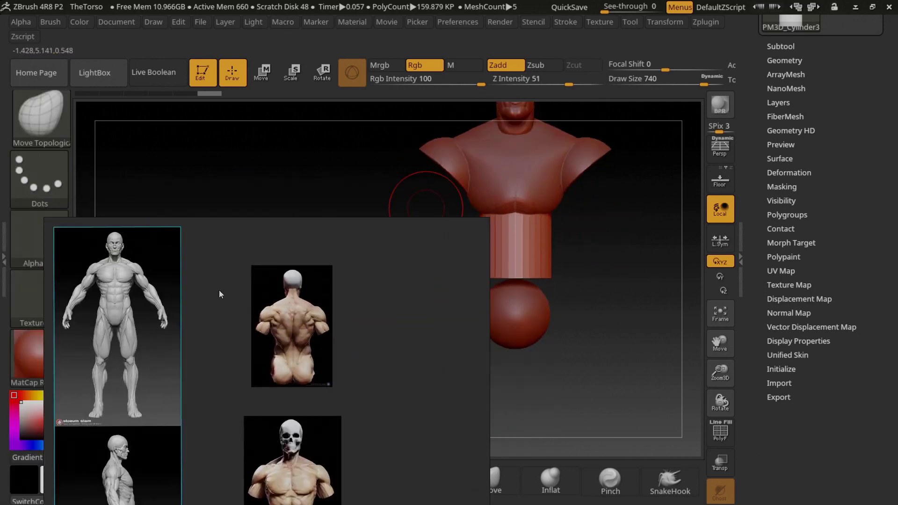
pyautogui.scroll(-2, 219, 290)
pyautogui.scroll(-2, 286, 249)
pyautogui.scroll(-2, 318, 280)
pyautogui.scroll(-2, 354, 320)
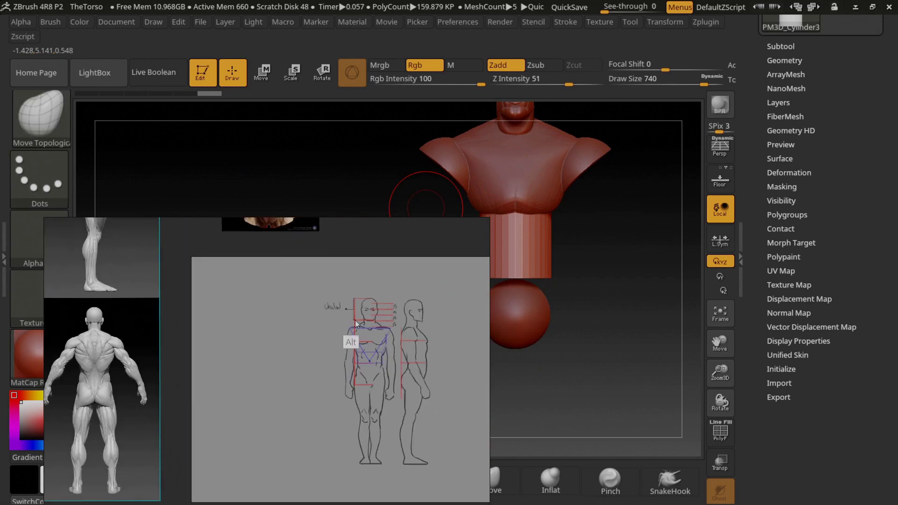
# Zoom the PureRef board in on the back-muscle and skull-torso references
pyautogui.scroll(3, 354, 319)
pyautogui.scroll(1, 345, 318)
pyautogui.scroll(1, 315, 280)
pyautogui.scroll(1, 277, 239)
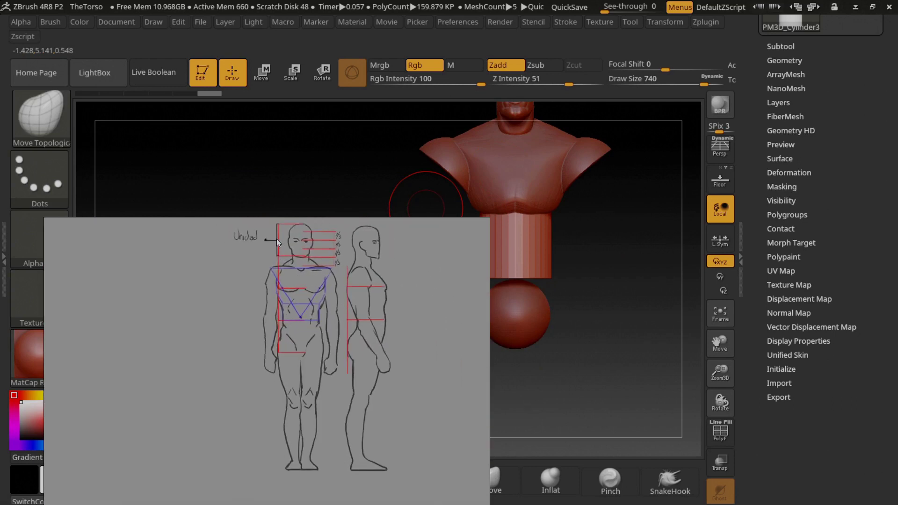
pyautogui.scroll(1, 307, 285)
pyautogui.scroll(1, 300, 263)
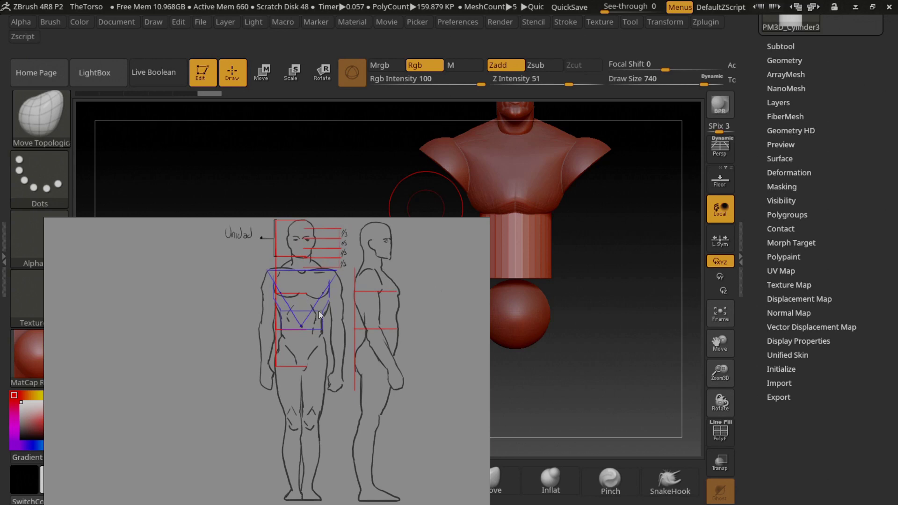
pyautogui.scroll(-4, 318, 310)
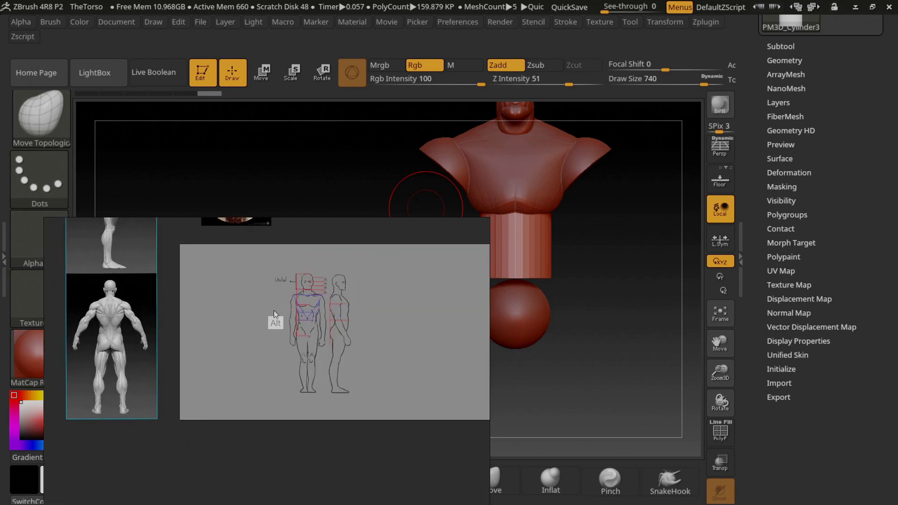
pyautogui.scroll(3, 244, 329)
pyautogui.scroll(-3, 278, 302)
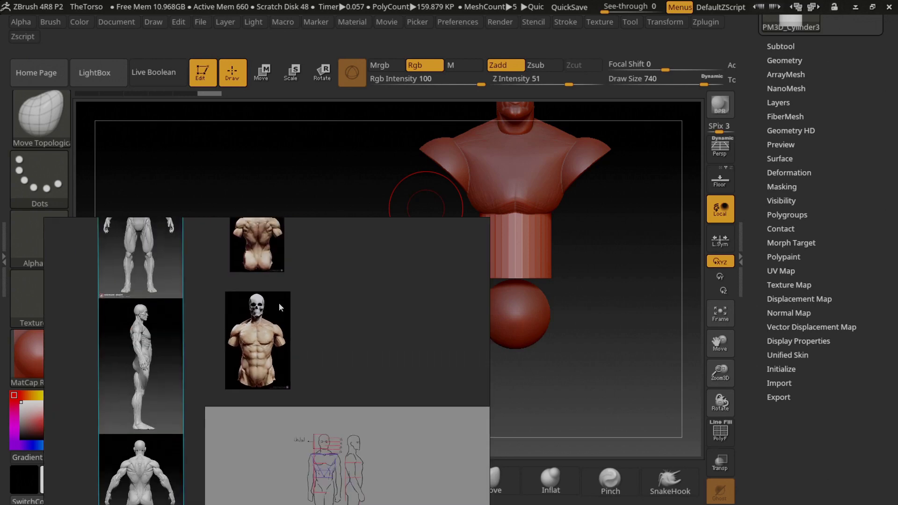
pyautogui.scroll(1, 279, 303)
pyautogui.scroll(1, 271, 304)
pyautogui.scroll(1, 292, 306)
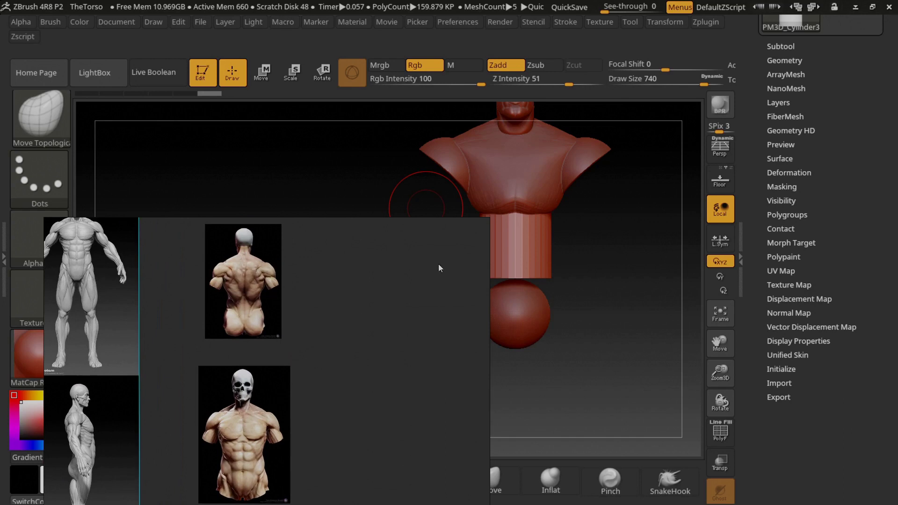
# Move the enlarged references up-left beside the sculpt and fine-tune their zoom
pyautogui.moveTo(439, 268); pyautogui.dragTo(236, 162)
pyautogui.scroll(2, 172, 227)
pyautogui.scroll(1, 190, 248)
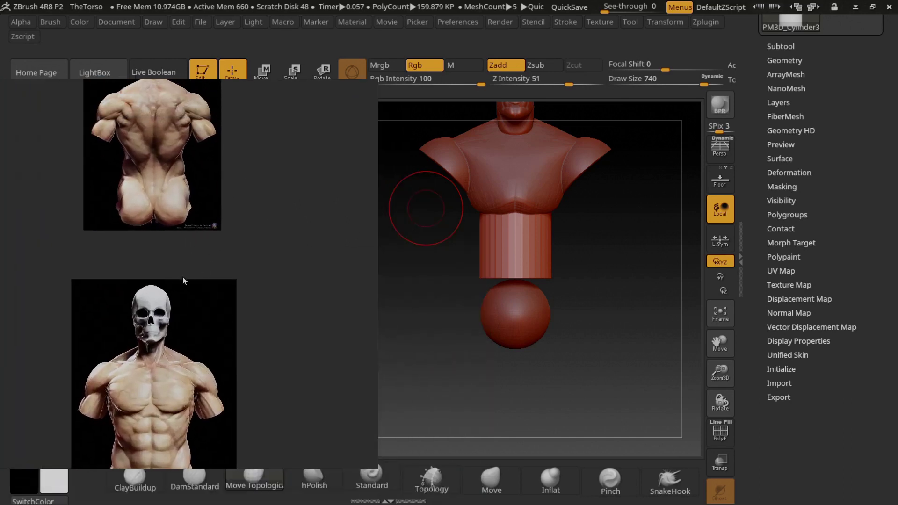
pyautogui.scroll(-2, 191, 265)
pyautogui.rightClick(425, 208)
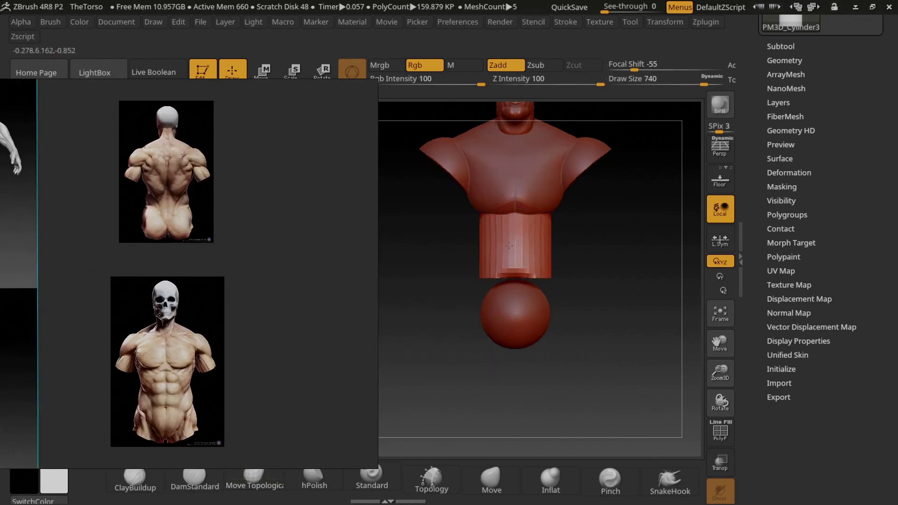
# Turn on DynaMesh for the abdomen cylinder under Tool > Geometry
pyautogui.click(782, 61)
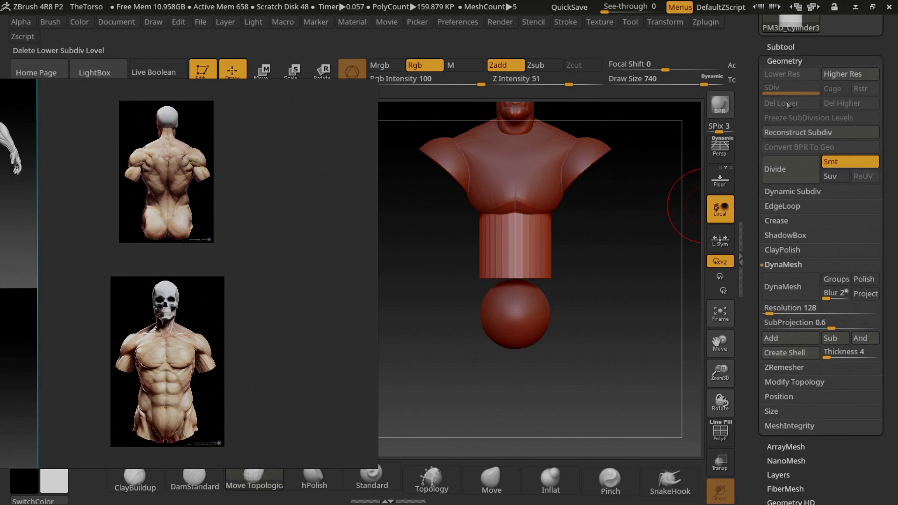
pyautogui.click(773, 279)
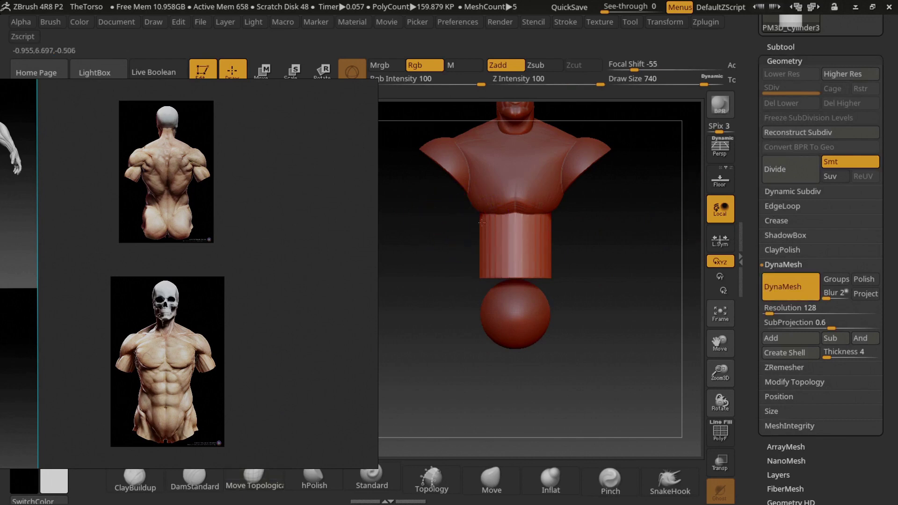
pyautogui.moveTo(431, 229); pyautogui.dragTo(540, 236)
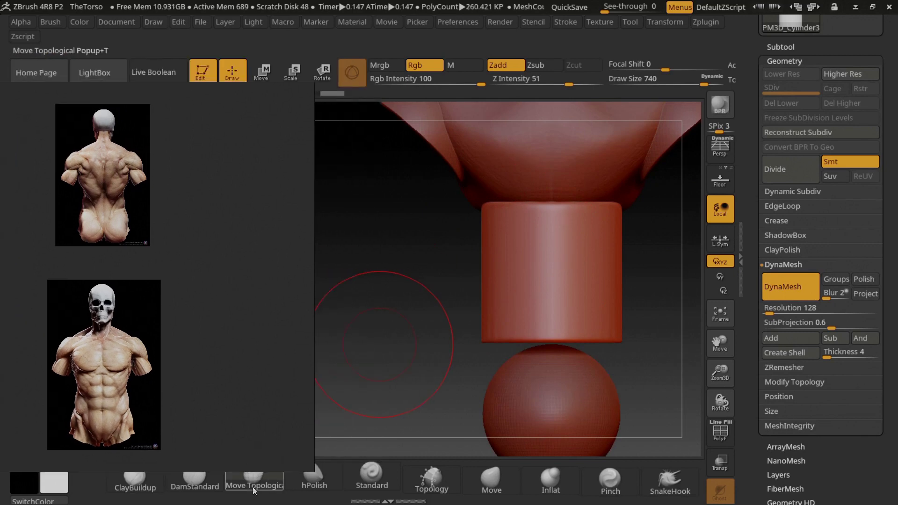
# At Draw Size 1000, Move-brush the cylinder top up and outward and widen its sides
pyautogui.press('s')
pyautogui.moveTo(521, 229); pyautogui.dragTo(529, 229)
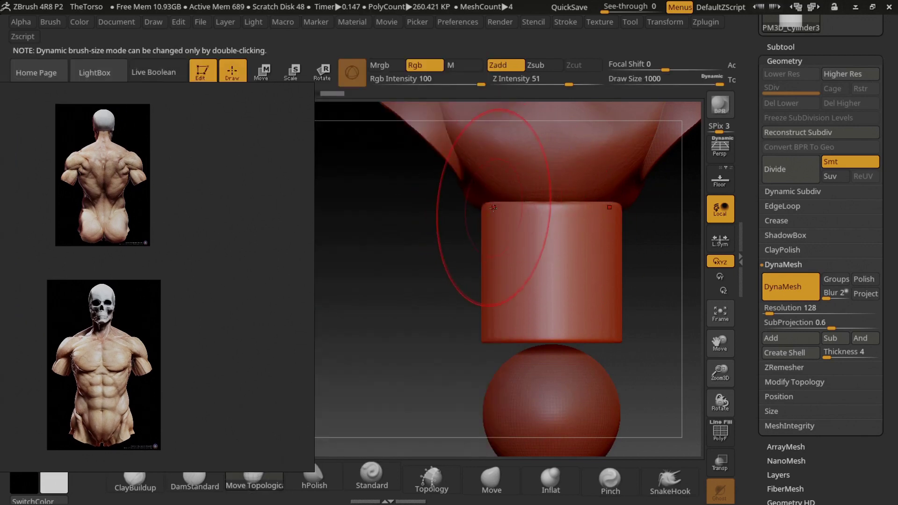
pyautogui.moveTo(480, 192); pyautogui.dragTo(460, 167)
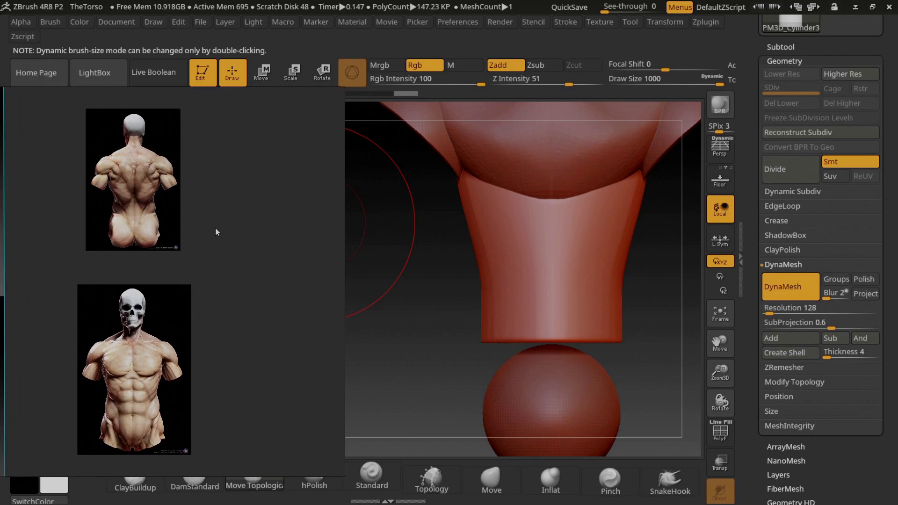
pyautogui.moveTo(480, 274); pyautogui.dragTo(479, 323)
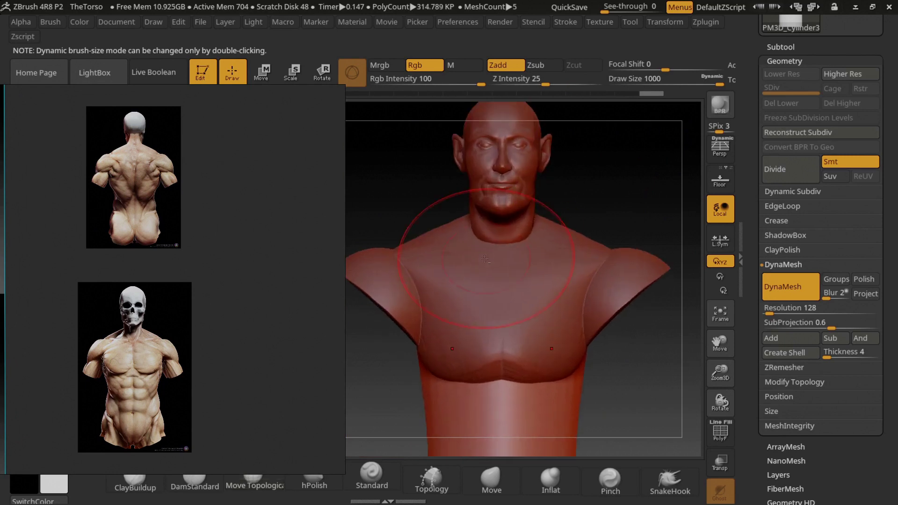
pyautogui.moveTo(469, 256); pyautogui.dragTo(411, 315)
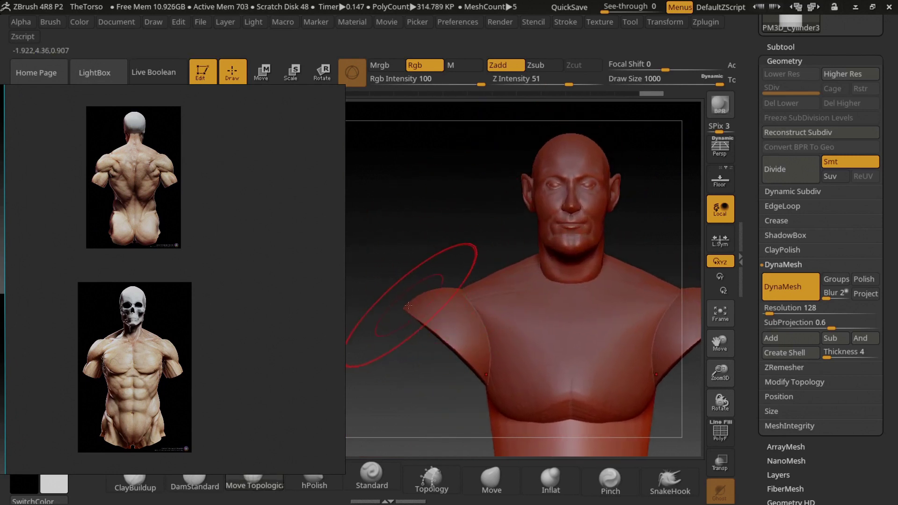
# Select the shoulder sphere subtool and apply Modify Topology > Mirror And Weld
pyautogui.keyDown('alt'); pyautogui.click(462, 298); pyautogui.keyUp('alt')
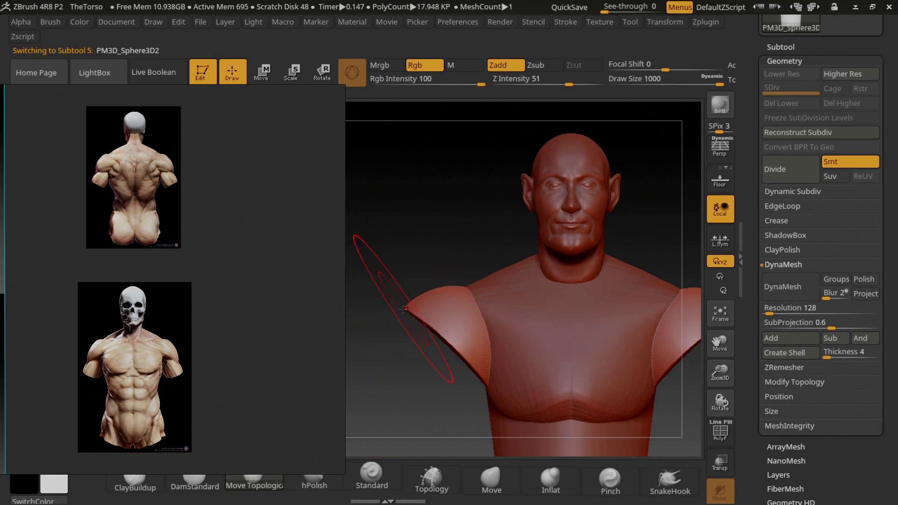
pyautogui.keyDown('alt'); pyautogui.click(486, 291); pyautogui.keyUp('alt')
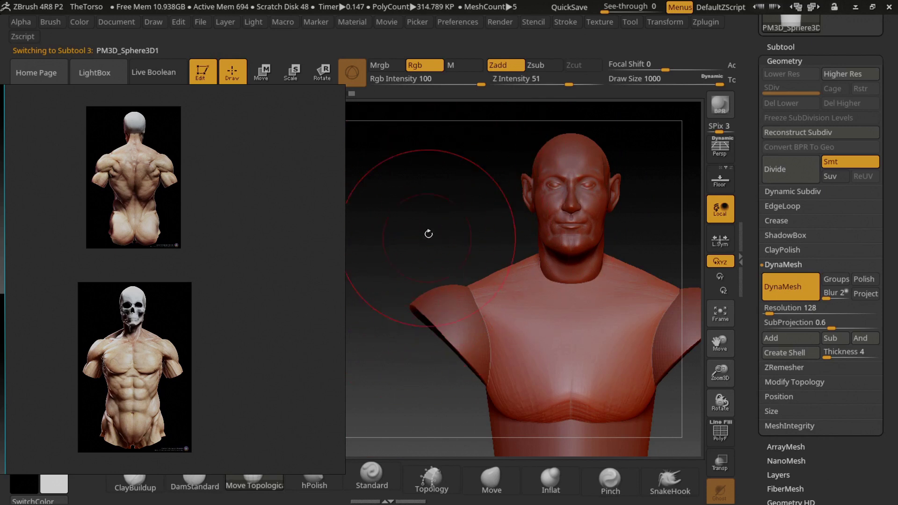
pyautogui.keyDown('alt'); pyautogui.click(480, 292); pyautogui.keyUp('alt')
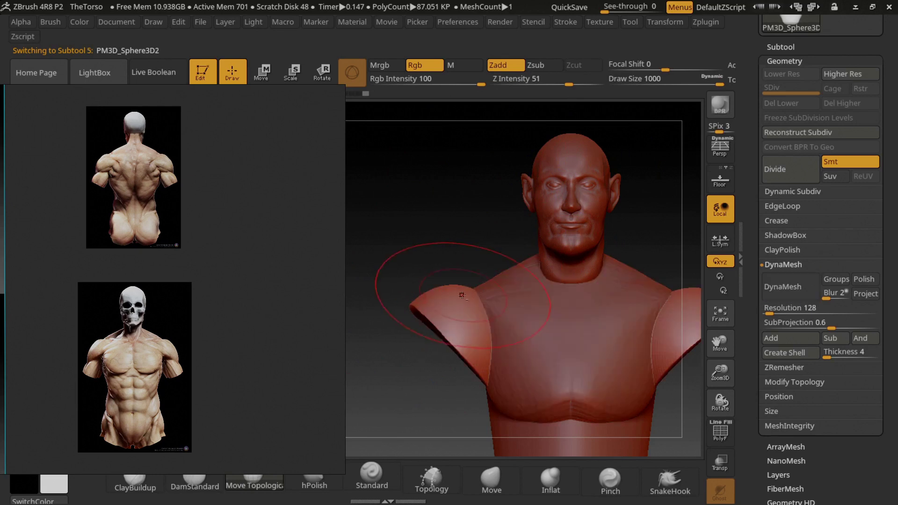
pyautogui.moveTo(429, 304)
pyautogui.mouseDown()
pyautogui.moveTo(415, 308)
pyautogui.moveTo(444, 322)
pyautogui.mouseUp()
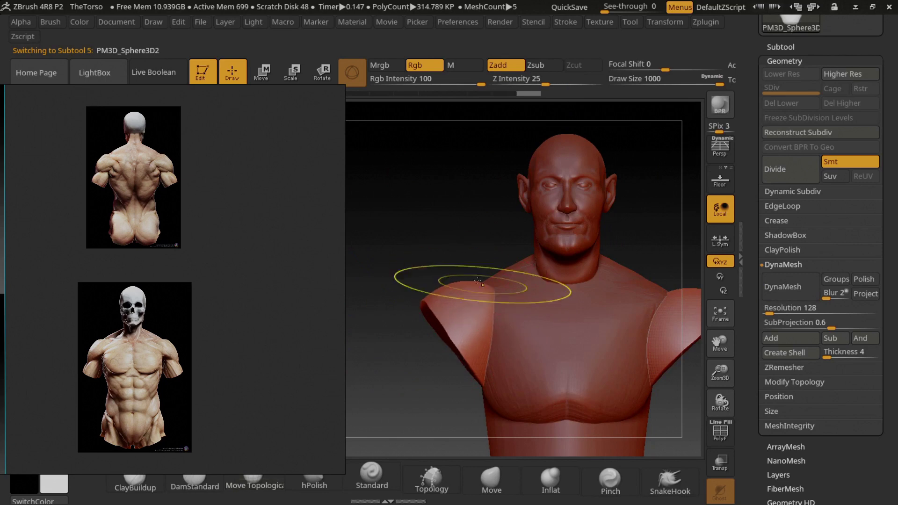
pyautogui.moveTo(431, 260); pyautogui.dragTo(501, 313)
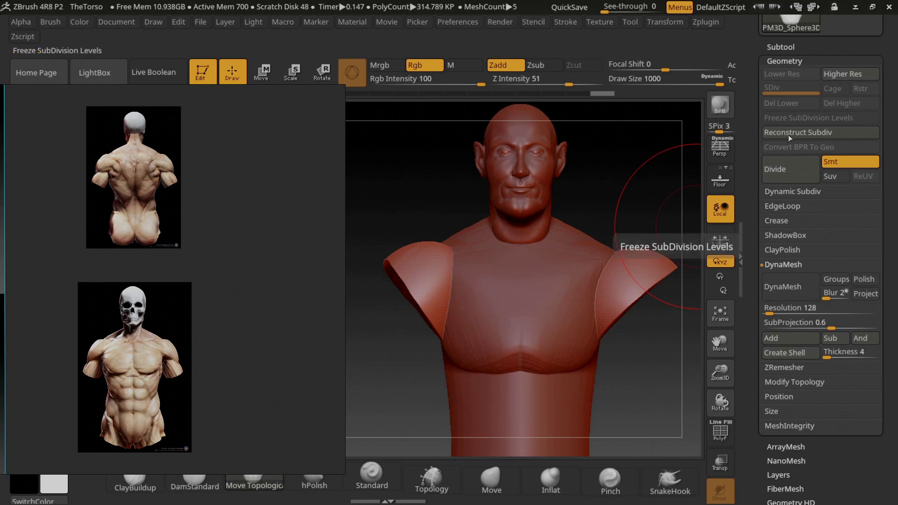
pyautogui.click(793, 383)
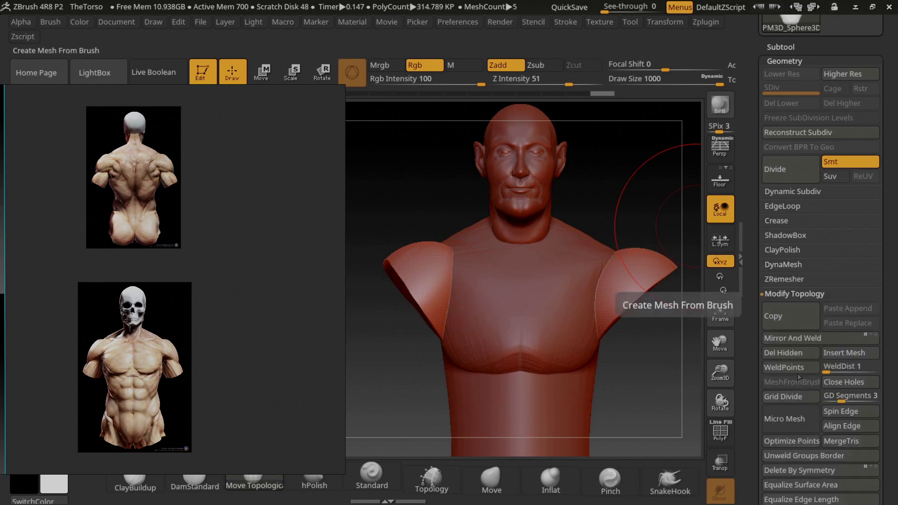
pyautogui.click(803, 339)
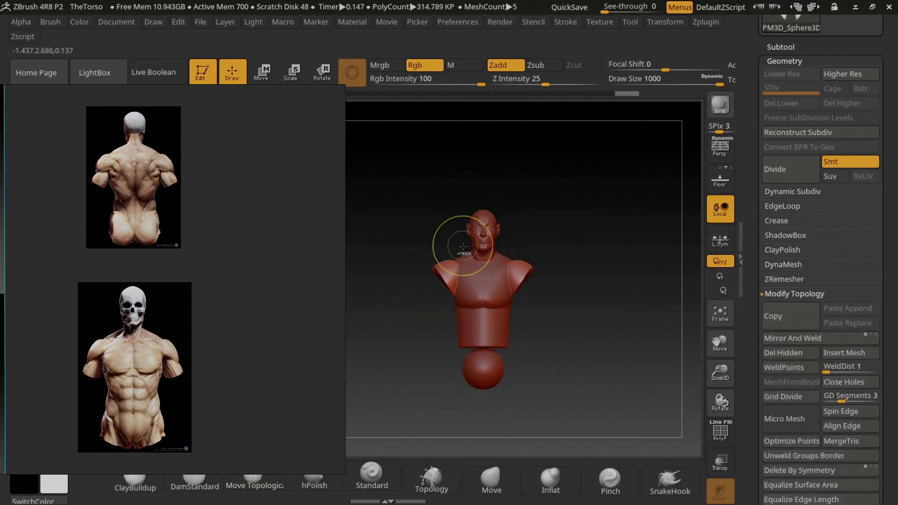
# Switch back to the torso piece and inspect it from above and the side
pyautogui.keyDown('alt'); pyautogui.click(483, 282); pyautogui.keyUp('alt')
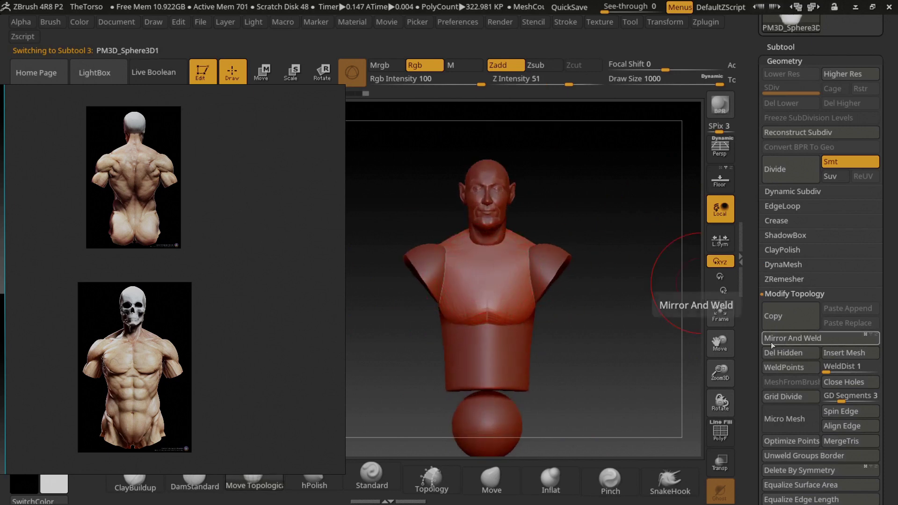
pyautogui.moveTo(583, 262); pyautogui.dragTo(583, 286)
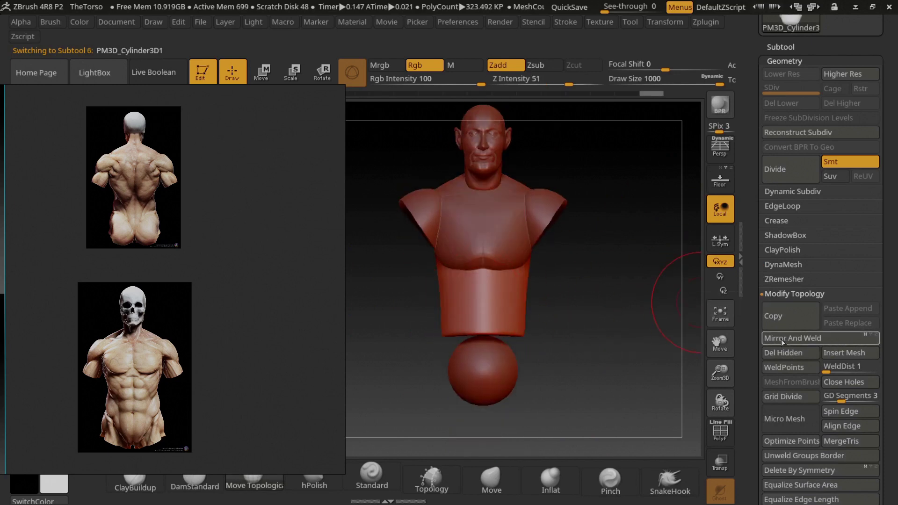
pyautogui.moveTo(645, 290)
pyautogui.keyDown('alt'); pyautogui.mouseDown()
pyautogui.moveTo(495, 334)
pyautogui.moveTo(504, 277)
pyautogui.mouseUp(); pyautogui.keyUp('alt')
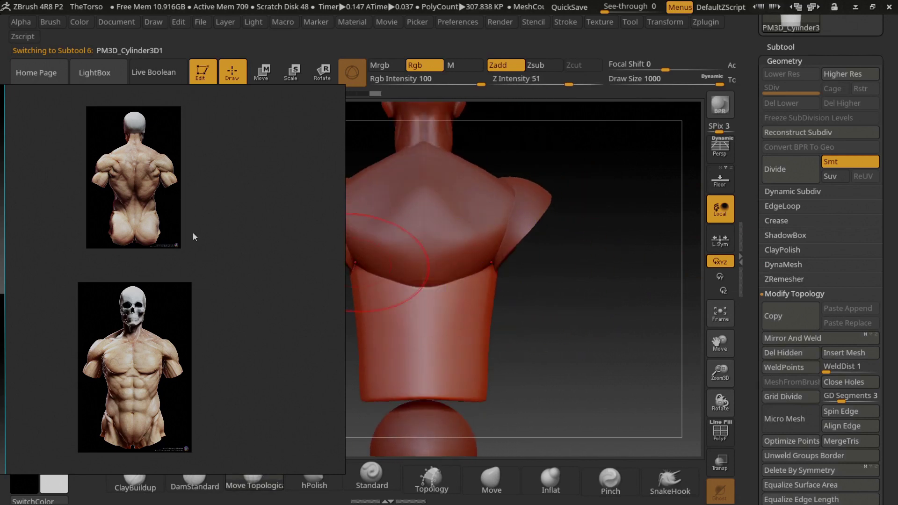
pyautogui.moveTo(484, 273); pyautogui.dragTo(478, 267)
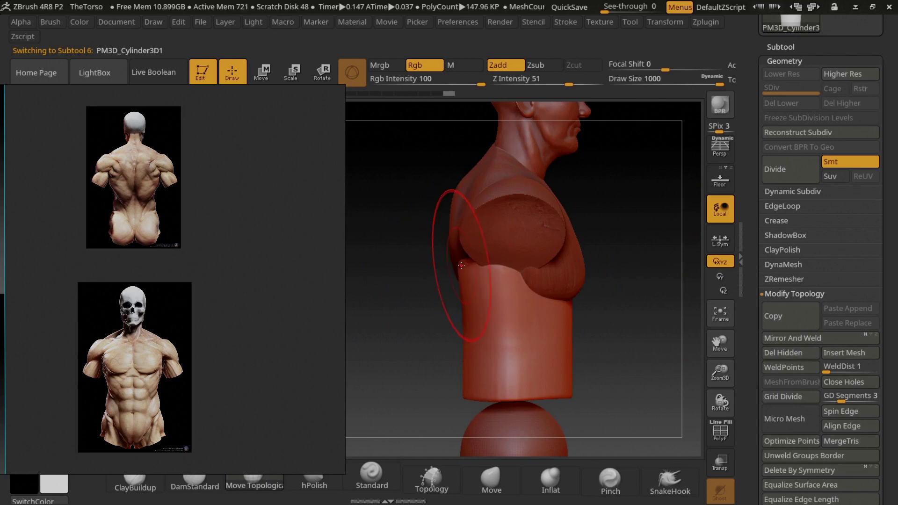
pyautogui.scroll(-3, 139, 260)
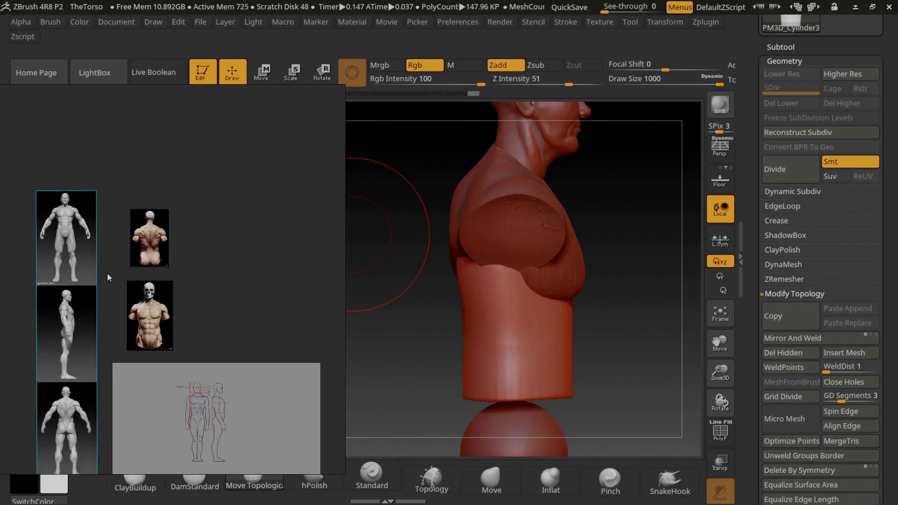
# Compare the cylinder's profile with the side-view figure, then select the pelvis sphere subtool
pyautogui.scroll(1, 154, 262)
pyautogui.scroll(2, 164, 369)
pyautogui.scroll(3, 137, 193)
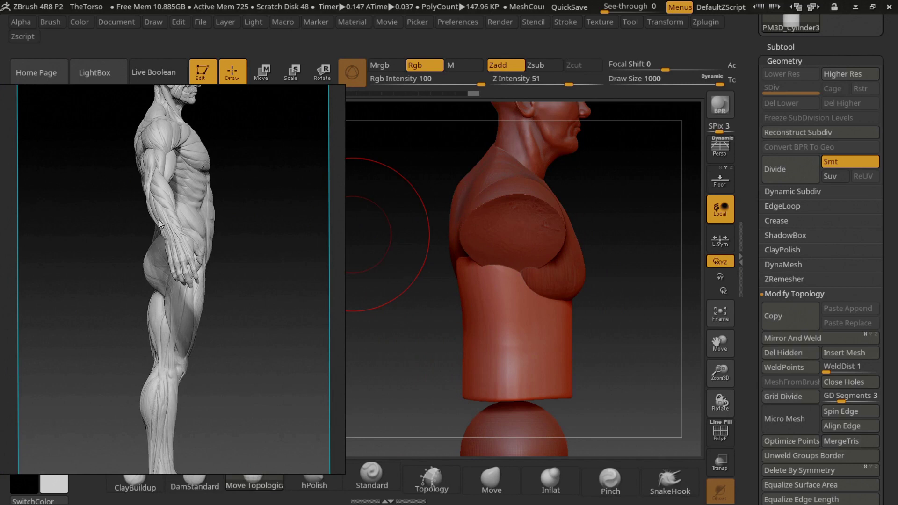
pyautogui.moveTo(448, 355); pyautogui.dragTo(461, 336)
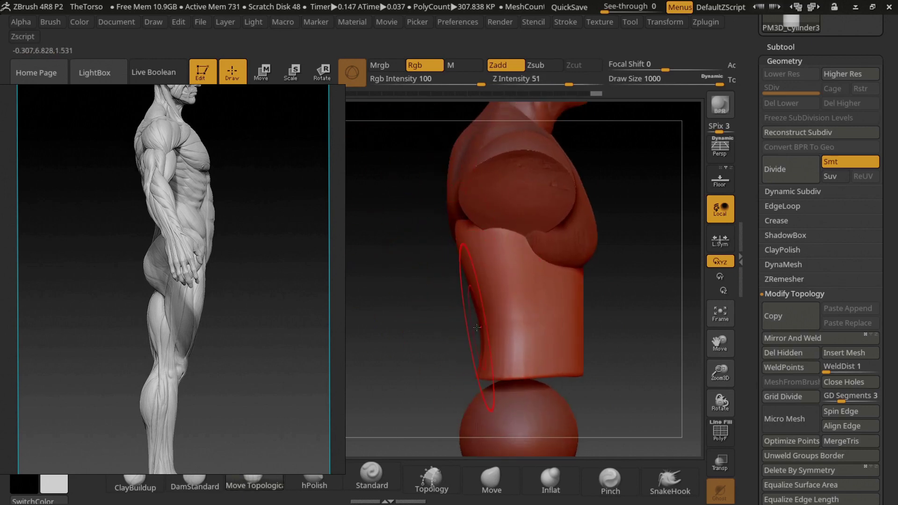
pyautogui.keyDown('alt'); pyautogui.click(505, 354); pyautogui.keyUp('alt')
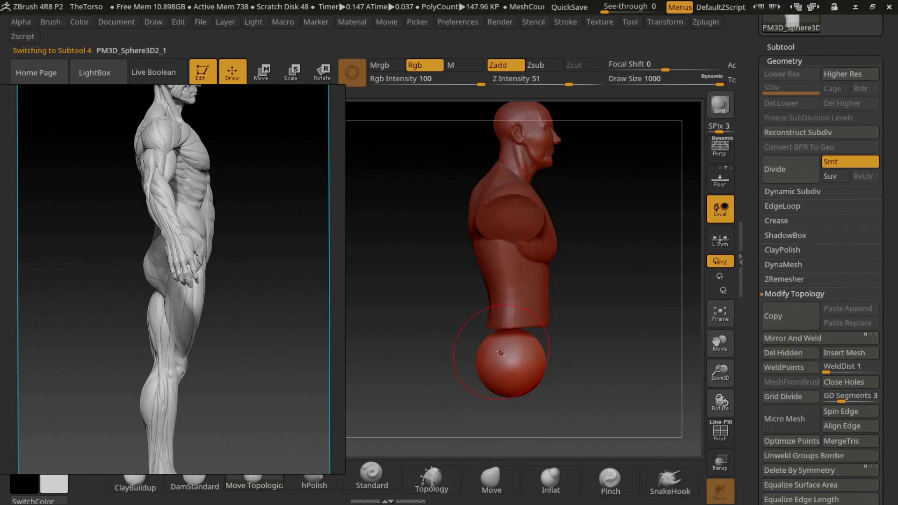
# Open the DynaMesh settings and remesh to fuse the lower sphere with the cylinder
pyautogui.click(790, 293)
pyautogui.click(785, 265)
pyautogui.moveTo(576, 298)
pyautogui.keyDown('alt'); pyautogui.mouseDown()
pyautogui.moveTo(405, 342)
pyautogui.moveTo(449, 280)
pyautogui.moveTo(512, 255)
pyautogui.moveTo(555, 211)
pyautogui.mouseUp(); pyautogui.keyUp('alt')
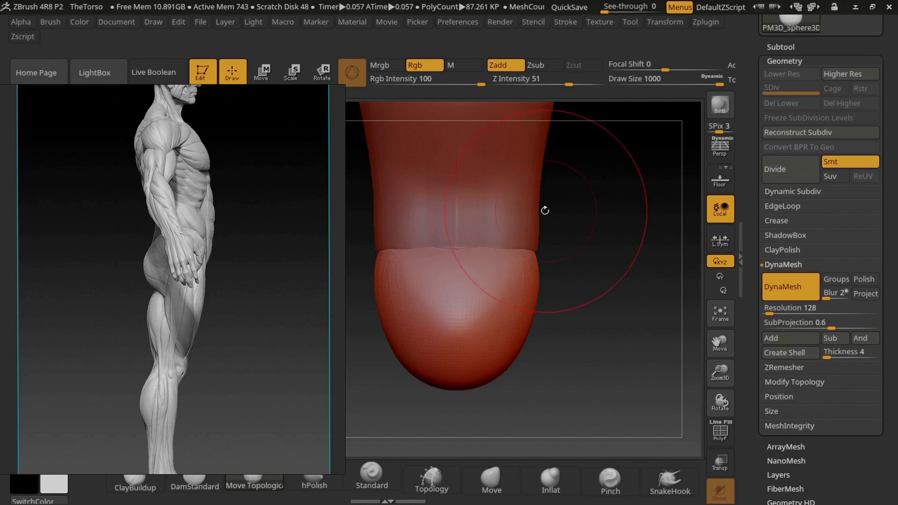
pyautogui.moveTo(561, 266)
pyautogui.mouseDown()
pyautogui.moveTo(537, 257)
pyautogui.moveTo(557, 246)
pyautogui.moveTo(467, 225)
pyautogui.mouseUp()
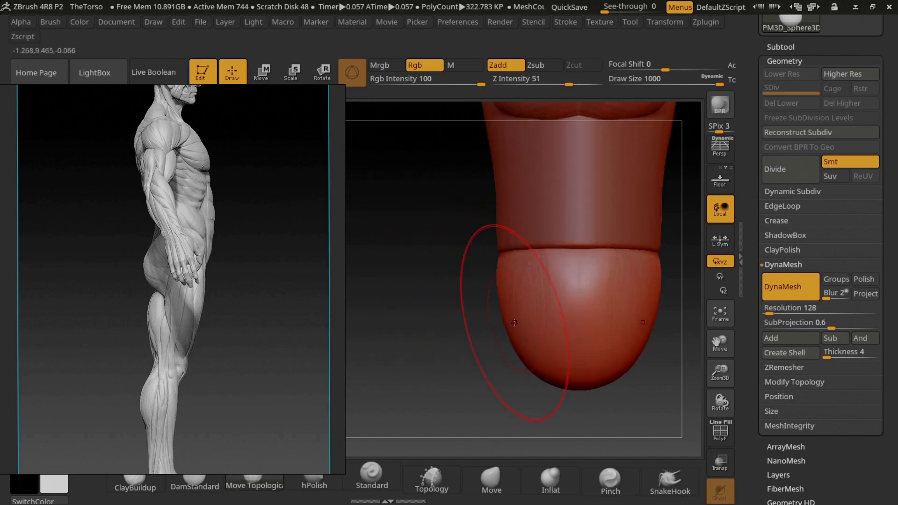
pyautogui.moveTo(491, 286); pyautogui.dragTo(524, 264)
pyautogui.keyDown('ctrl'); pyautogui.moveTo(551, 360); pyautogui.dragTo(550, 365); pyautogui.keyUp('ctrl')
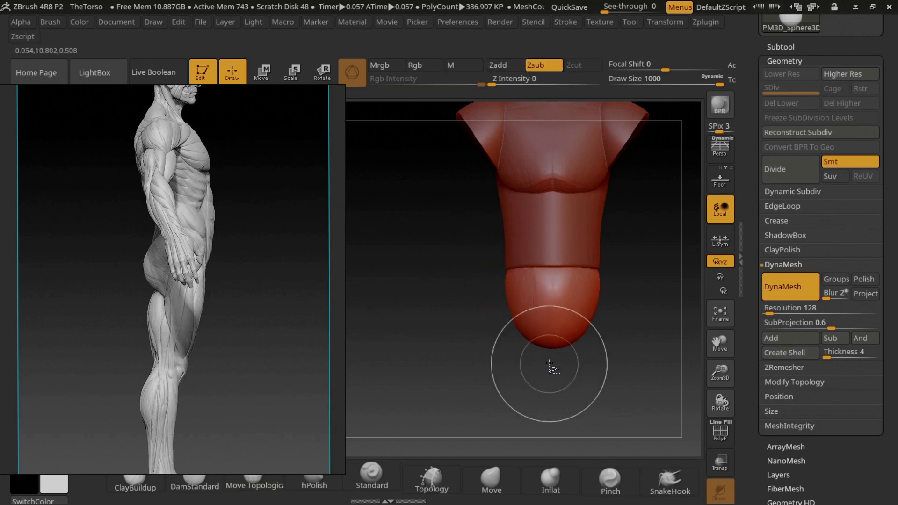
# Slice and trim the hip sphere's lower tip and one side with curve strokes
pyautogui.keyDown('ctrl'); pyautogui.keyDown('shift'); pyautogui.moveTo(518, 295); pyautogui.dragTo(427, 247); pyautogui.keyUp('shift'); pyautogui.keyUp('ctrl')
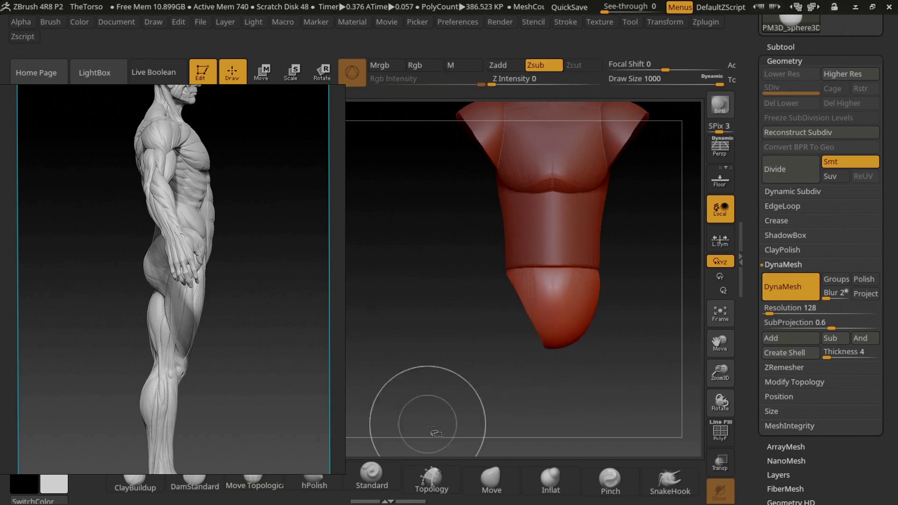
pyautogui.keyDown('ctrl'); pyautogui.keyDown('shift'); pyautogui.moveTo(486, 352); pyautogui.dragTo(600, 405); pyautogui.keyUp('shift'); pyautogui.keyUp('ctrl')
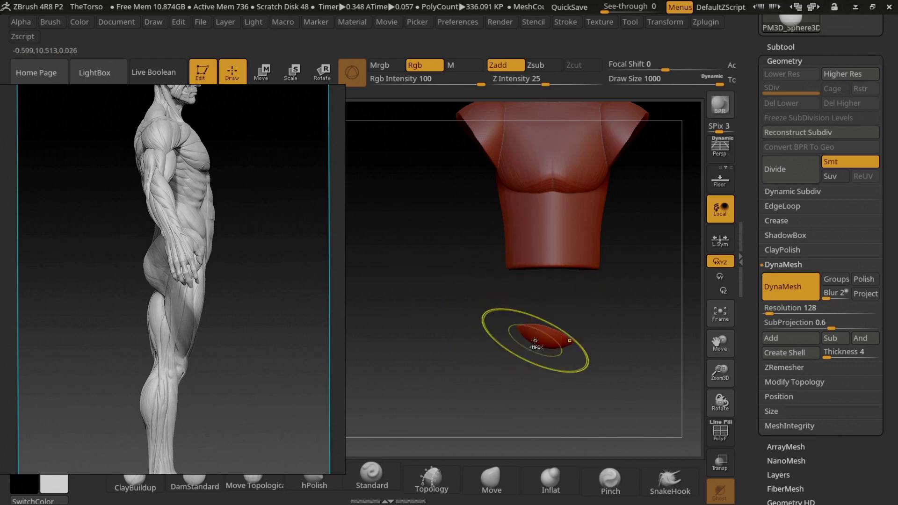
pyautogui.moveTo(535, 332); pyautogui.dragTo(543, 369)
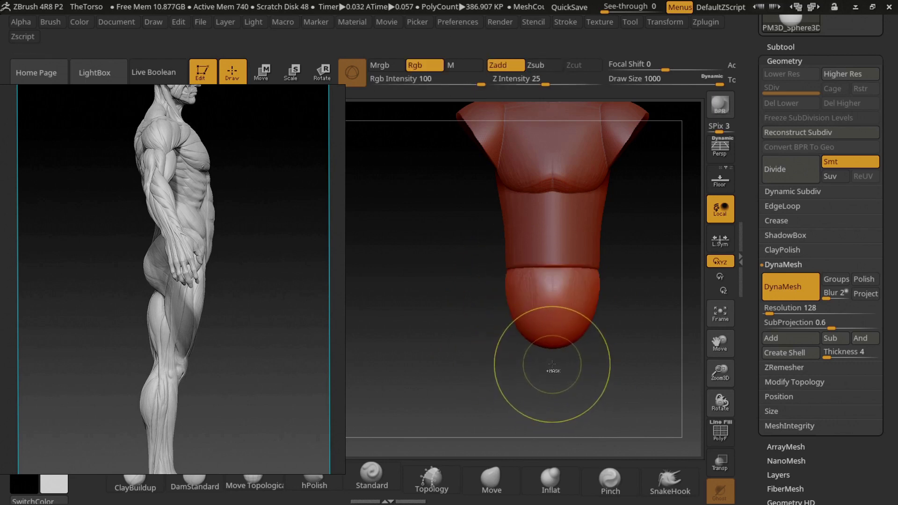
pyautogui.keyDown('ctrl'); pyautogui.keyDown('shift'); pyautogui.moveTo(514, 286); pyautogui.dragTo(355, 322); pyautogui.keyUp('shift'); pyautogui.keyUp('ctrl')
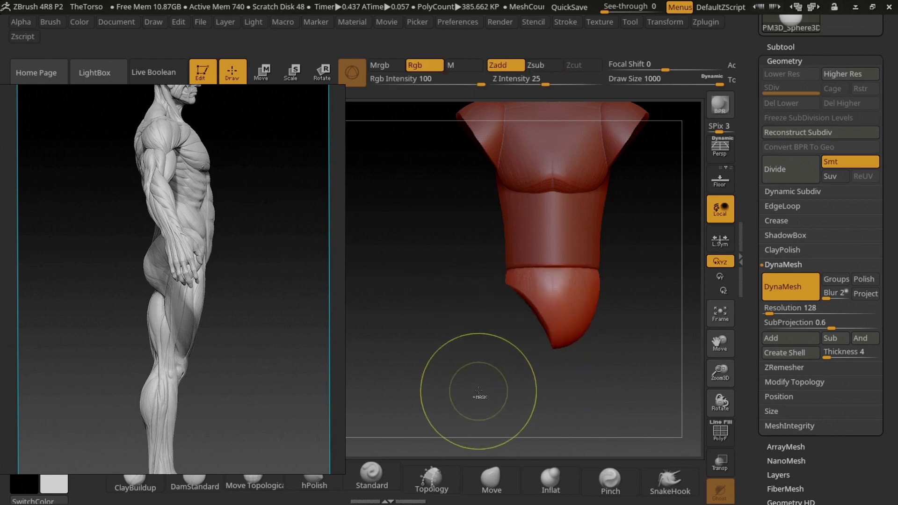
pyautogui.moveTo(542, 360)
pyautogui.keyDown('ctrl'); pyautogui.keyDown('shift'); pyautogui.mouseDown()
pyautogui.moveTo(475, 327)
pyautogui.moveTo(541, 260)
pyautogui.mouseUp(); pyautogui.keyUp('shift'); pyautogui.keyUp('ctrl')
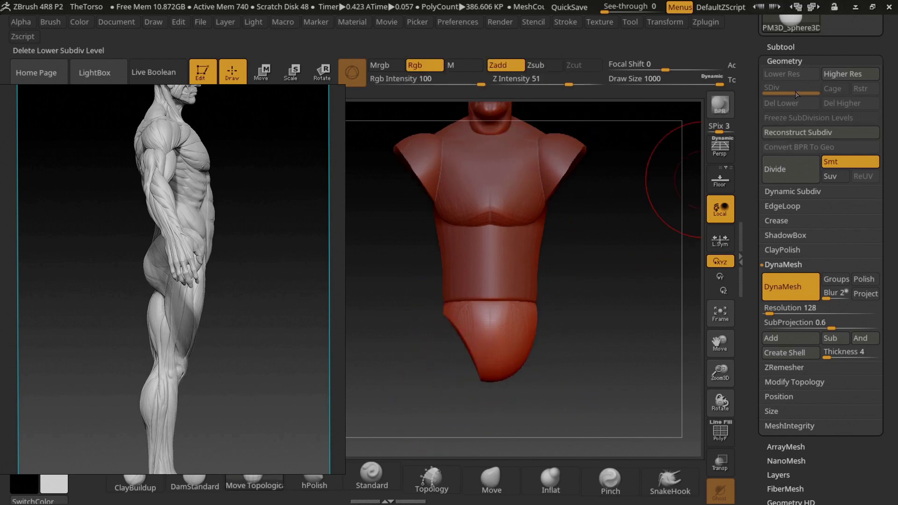
# Apply Modify Topology > Mirror And Weld to make the hip piece symmetric
pyautogui.click(791, 58)
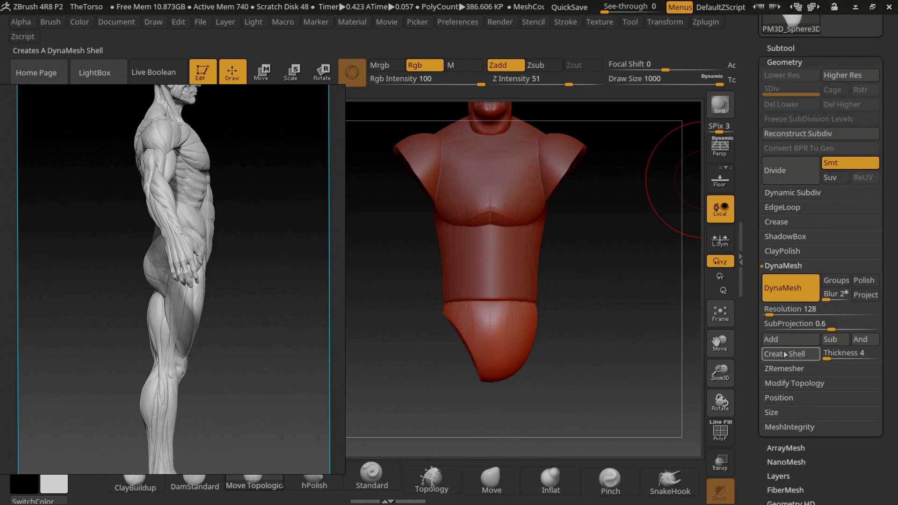
pyautogui.click(790, 383)
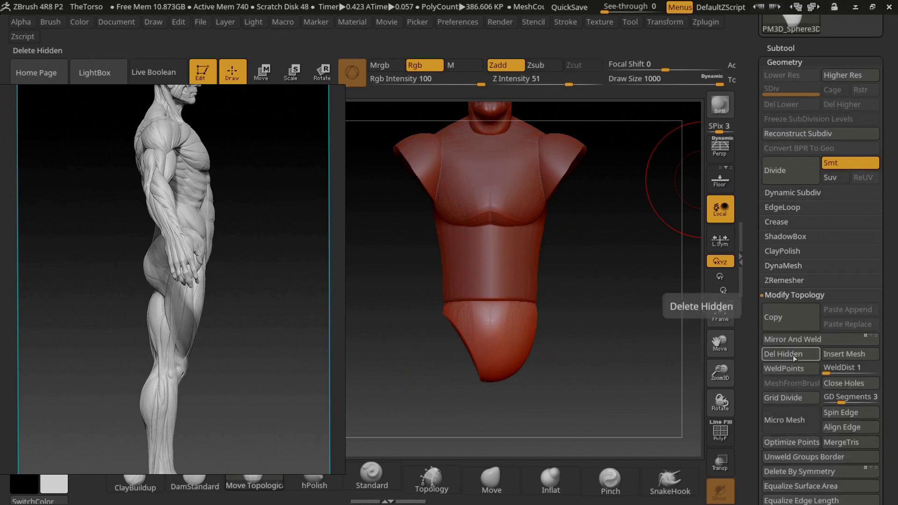
pyautogui.click(795, 338)
pyautogui.scroll(5, 488, 315)
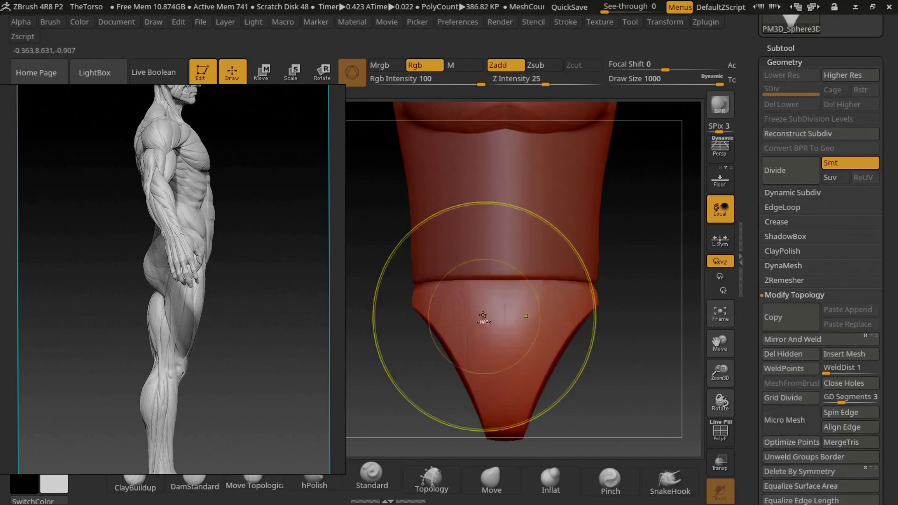
pyautogui.moveTo(484, 320); pyautogui.dragTo(473, 260, button='right')
pyautogui.scroll(-3, 474, 260)
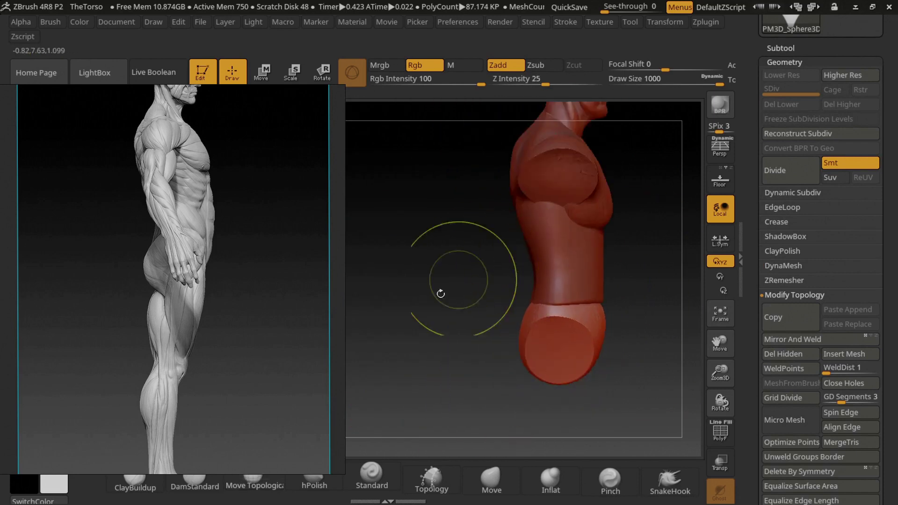
# Switch to a different sculpting brush and turn the torso to a straight front view
pyautogui.click(260, 489)
pyautogui.click(468, 336)
pyautogui.moveTo(468, 337); pyautogui.dragTo(498, 288)
pyautogui.press('o')
pyautogui.click(476, 292)
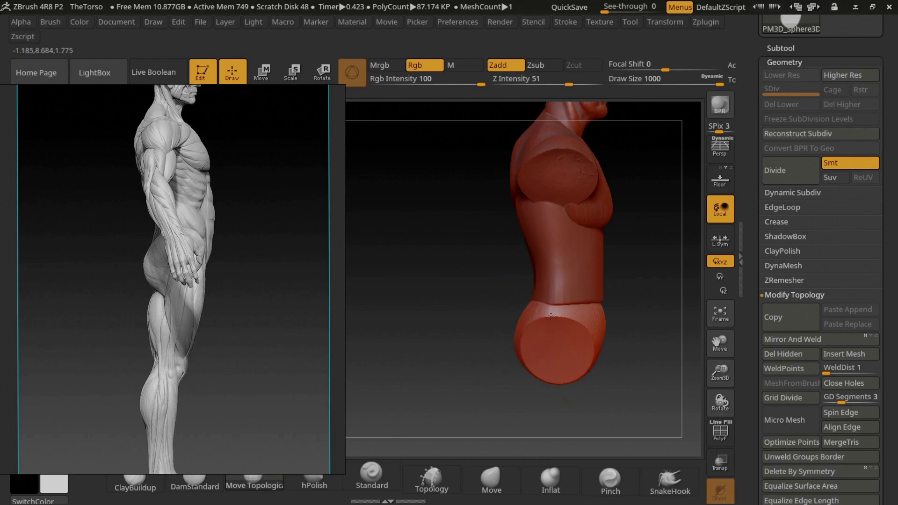
pyautogui.moveTo(551, 316); pyautogui.dragTo(530, 325)
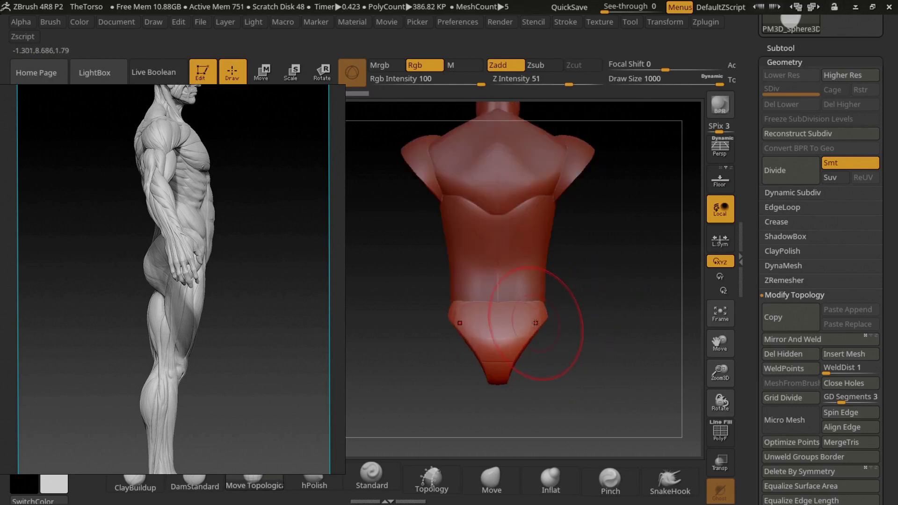
# Select the torso cylinder and pull its upper edge outward at both shoulders
pyautogui.scroll(-3, 294, 282)
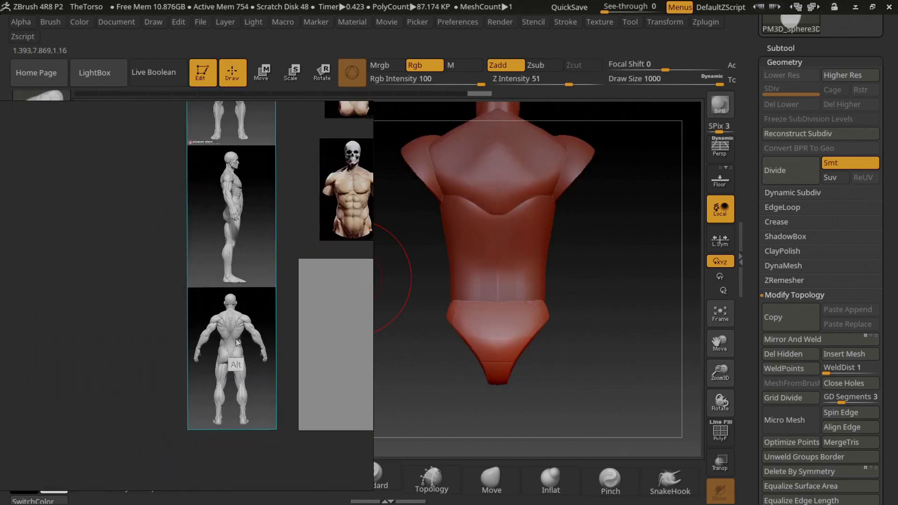
pyautogui.scroll(5, 236, 343)
pyautogui.scroll(2, 536, 279)
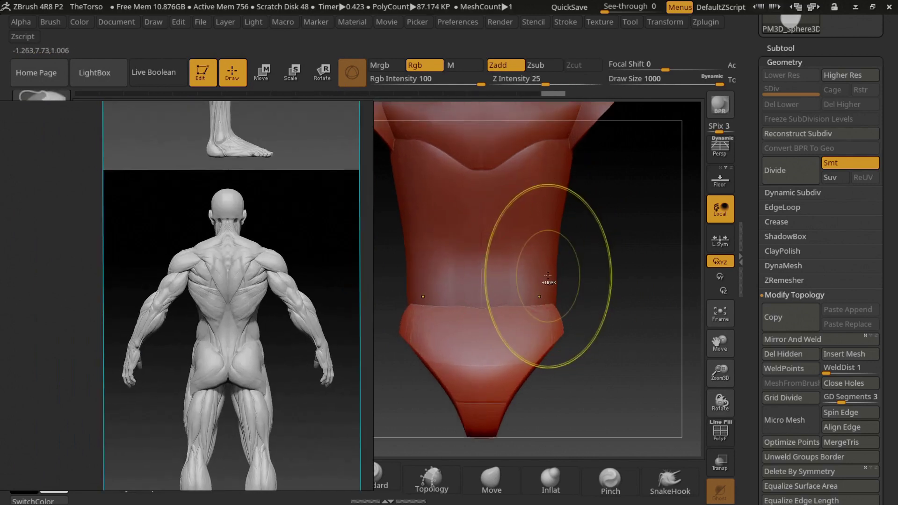
pyautogui.press('s')
pyautogui.keyDown('alt'); pyautogui.click(534, 258); pyautogui.keyUp('alt')
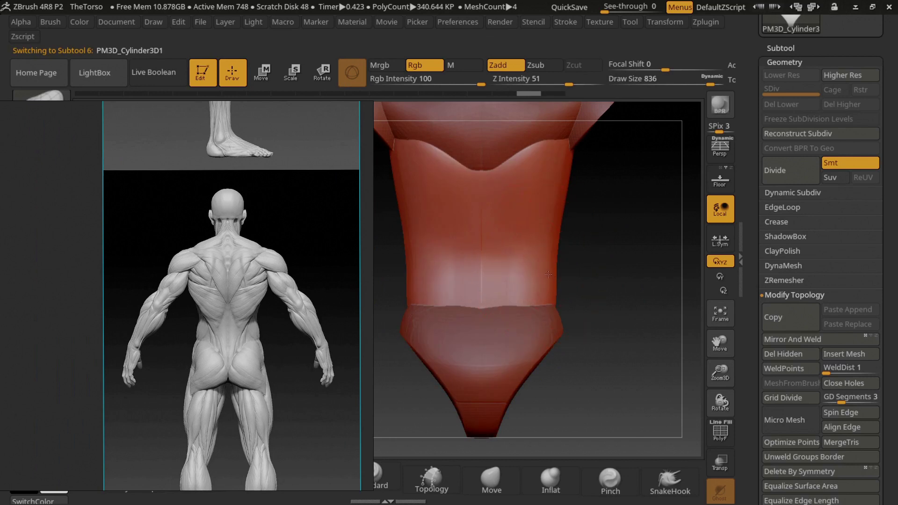
pyautogui.moveTo(579, 204); pyautogui.dragTo(584, 157)
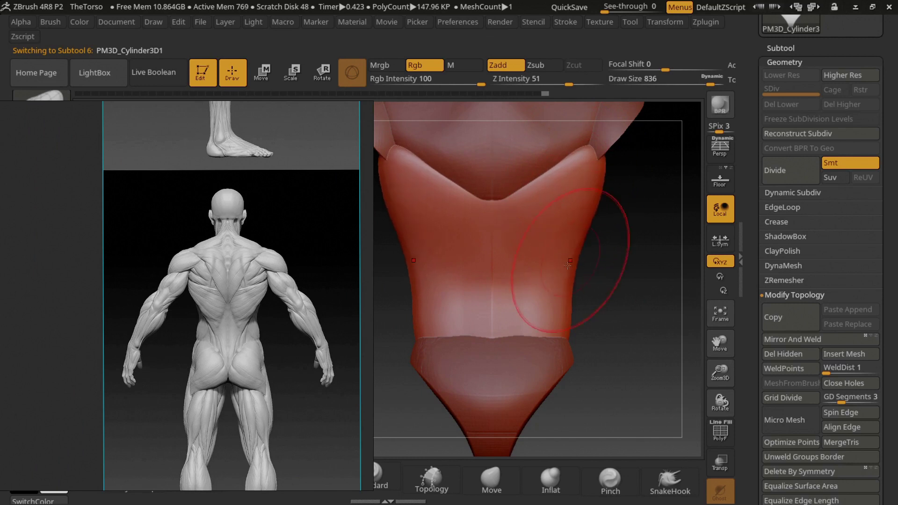
# Frame the torso from the front, shrink the brush, and select the PM3D_Sphere3D1 chest piece
pyautogui.hotkey('ctrl', 'shift', 's')
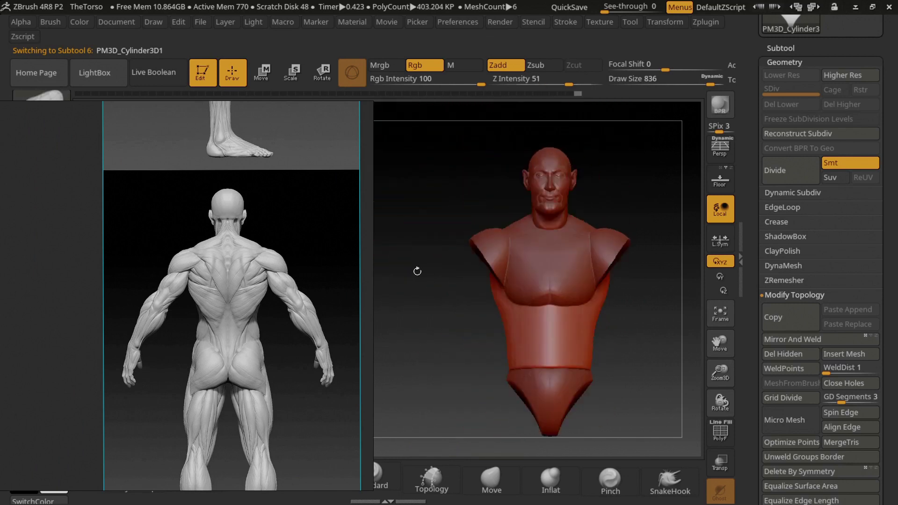
pyautogui.moveTo(437, 250)
pyautogui.keyDown('alt'); pyautogui.mouseDown()
pyautogui.moveTo(501, 281)
pyautogui.moveTo(514, 221)
pyautogui.mouseUp(); pyautogui.keyUp('alt')
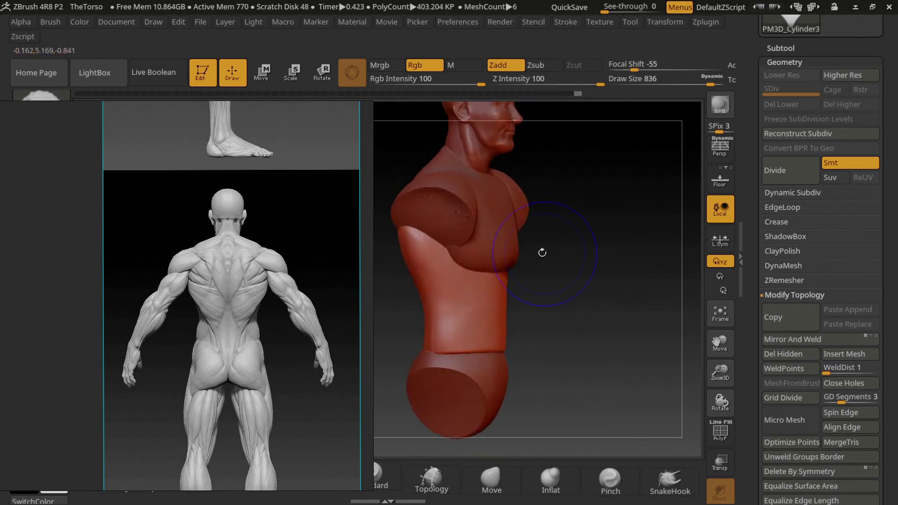
pyautogui.hotkey('ctrl', 'z')
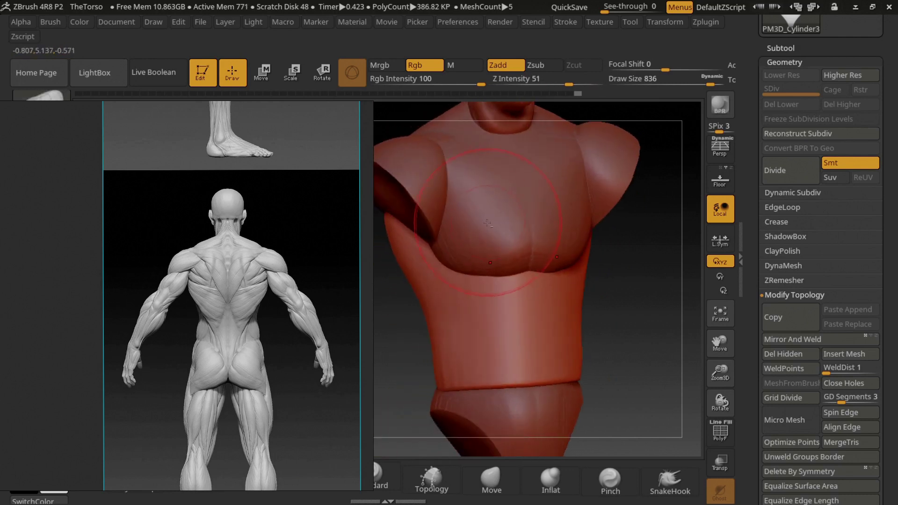
pyautogui.press('s')
pyautogui.moveTo(482, 220); pyautogui.dragTo(463, 220)
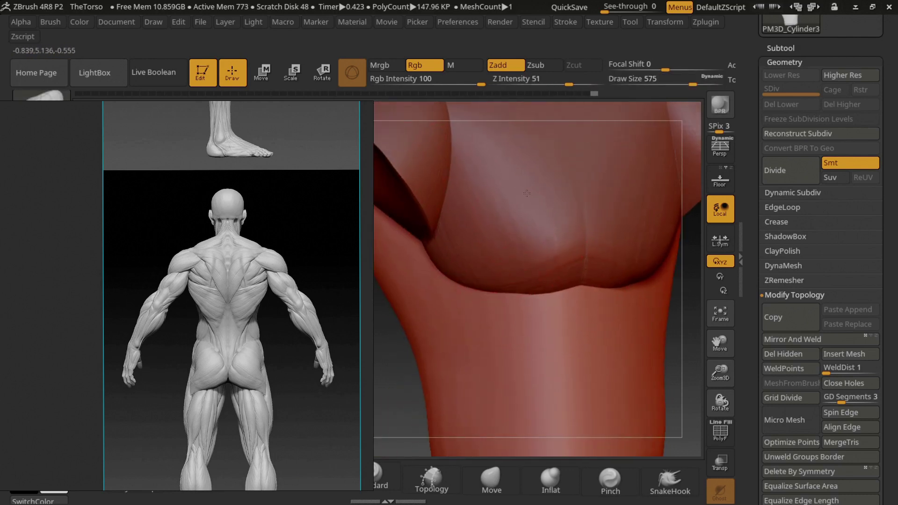
pyautogui.keyDown('alt'); pyautogui.click(550, 178); pyautogui.keyUp('alt')
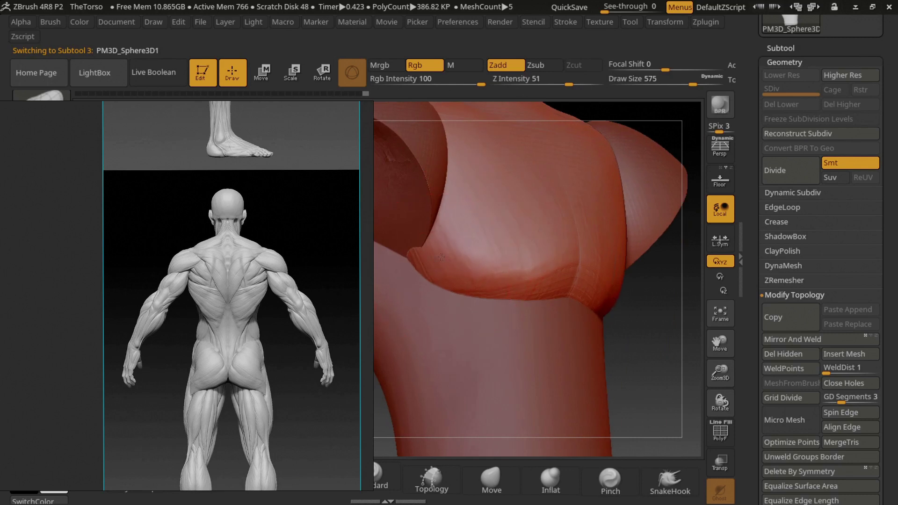
pyautogui.hotkey('ctrl', 'z')
# Smooth and Move the chest's lower edge into a symmetric curved pectoral border
pyautogui.moveTo(485, 327); pyautogui.dragTo(514, 336)
pyautogui.moveTo(440, 312)
pyautogui.mouseDown()
pyautogui.moveTo(529, 223)
pyautogui.moveTo(513, 228)
pyautogui.moveTo(503, 253)
pyautogui.mouseUp()
pyautogui.press('f')
pyautogui.press('b')
pyautogui.click(514, 229)
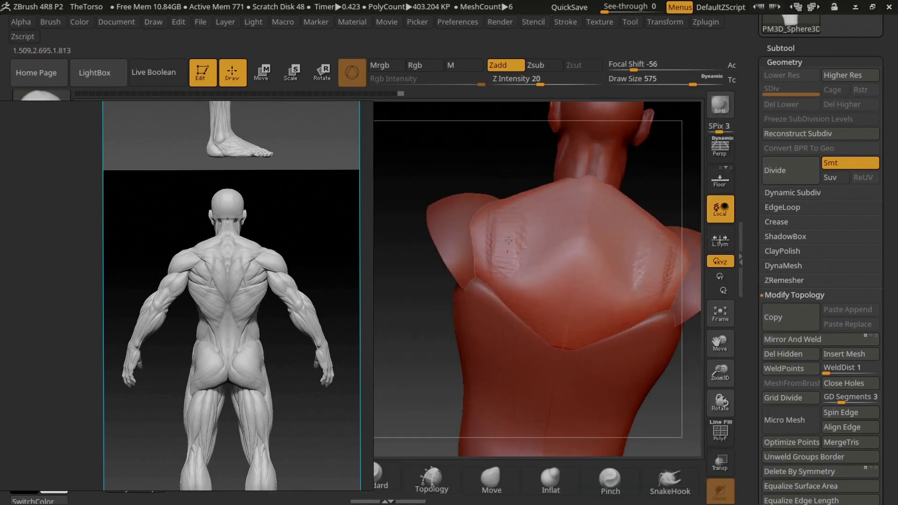
# Sculpt and smooth creases on both shoulders while repositioning the reference image
pyautogui.moveTo(215, 433); pyautogui.dragTo(204, 303)
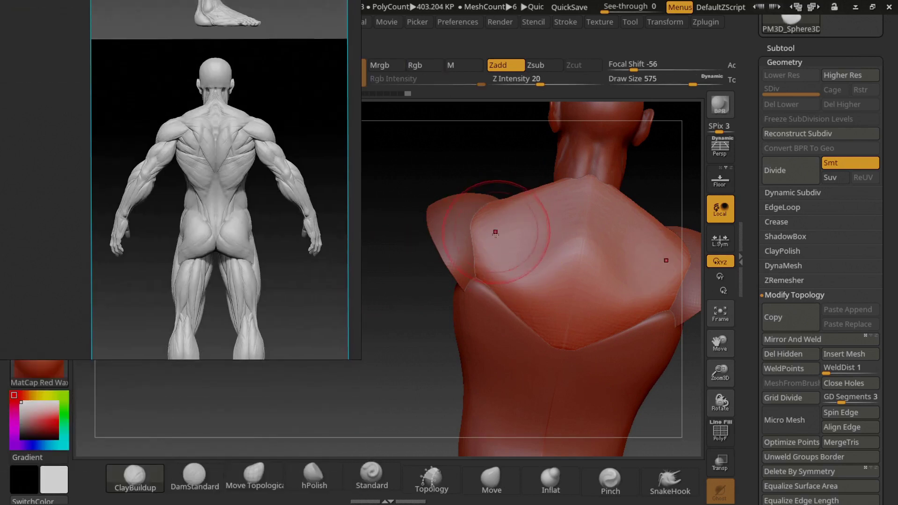
pyautogui.moveTo(495, 233); pyautogui.dragTo(500, 262)
pyautogui.keyDown('shift'); pyautogui.moveTo(497, 230); pyautogui.dragTo(495, 262); pyautogui.keyUp('shift')
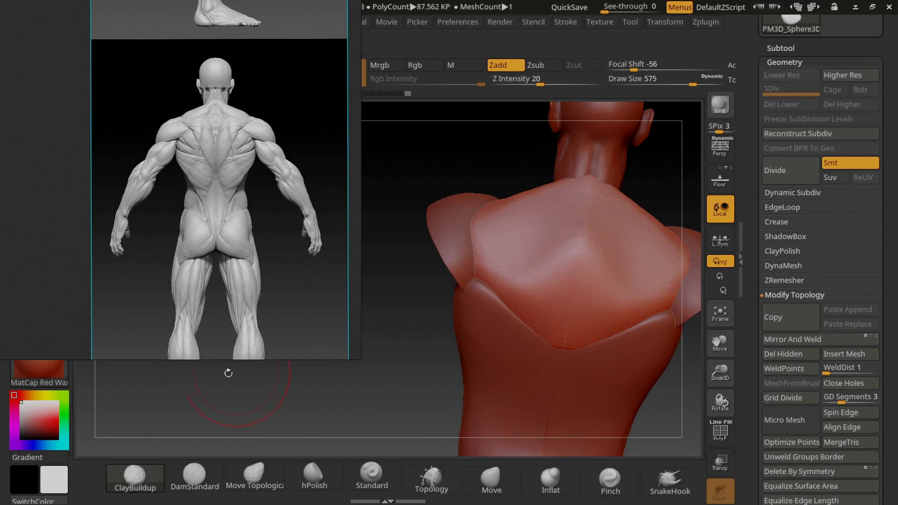
pyautogui.moveTo(155, 282); pyautogui.dragTo(363, 281)
pyautogui.click(46, 250)
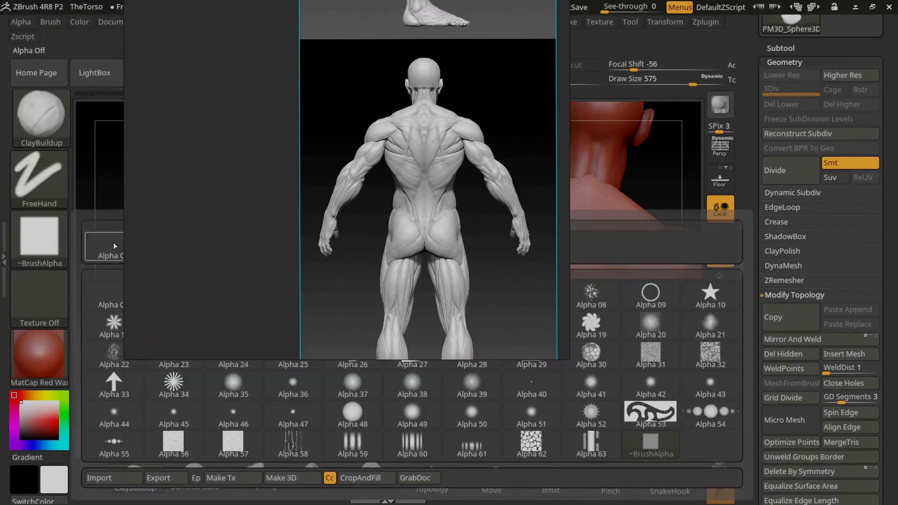
pyautogui.moveTo(448, 247); pyautogui.dragTo(237, 247)
# Build up the shoulder-blade forms on the back with ClayBuildup and smooth the lumps
pyautogui.moveTo(495, 229); pyautogui.dragTo(567, 192)
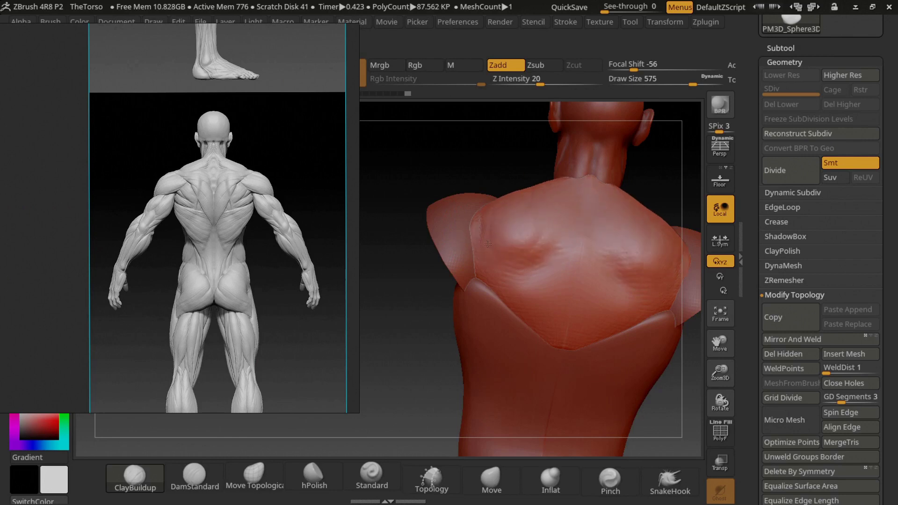
pyautogui.keyDown('shift'); pyautogui.moveTo(488, 244); pyautogui.dragTo(551, 229); pyautogui.keyUp('shift')
pyautogui.moveTo(521, 213); pyautogui.dragTo(511, 199, button='right')
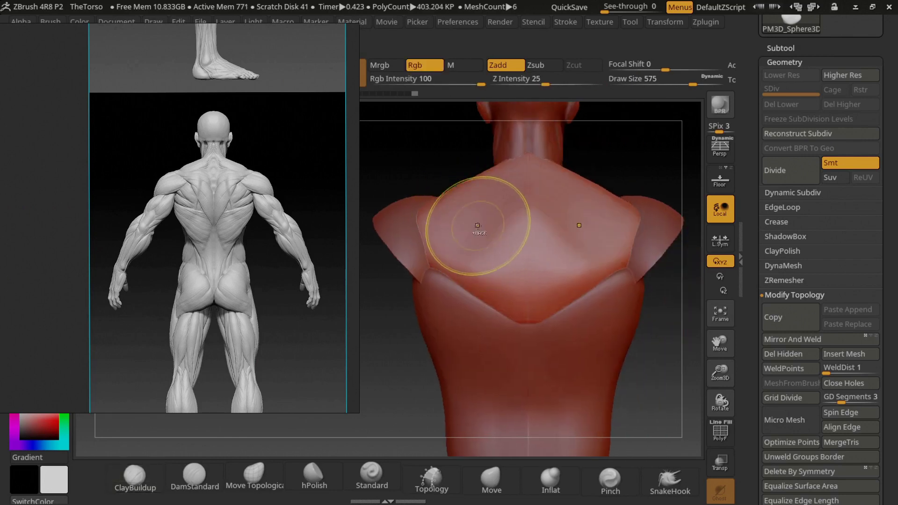
pyautogui.hotkey('ctrl', 'z')
pyautogui.moveTo(524, 181); pyautogui.dragTo(525, 197, button='right')
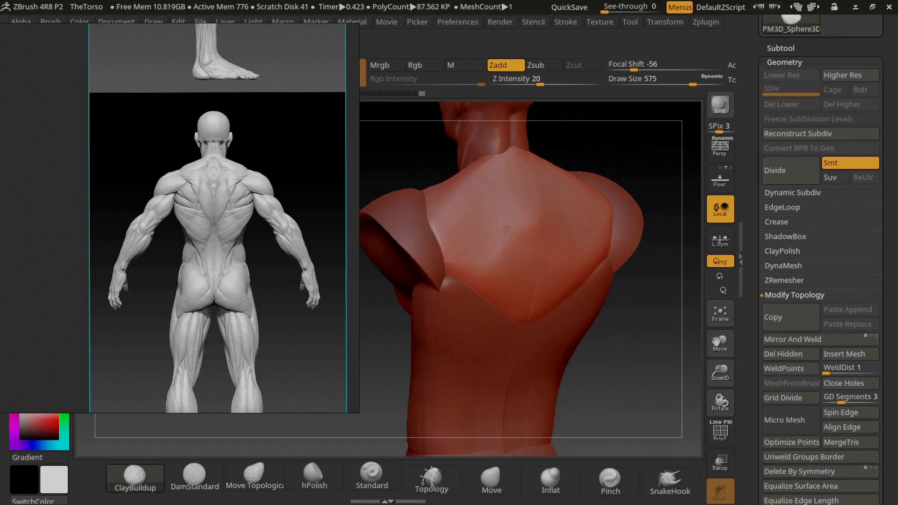
pyautogui.moveTo(553, 232)
pyautogui.mouseDown(button='right')
pyautogui.moveTo(527, 170)
pyautogui.moveTo(369, 308)
pyautogui.mouseUp(button='right')
# Select the DamStandard brush in Zsub mode with Draw Size 332
pyautogui.rightClick(526, 170)
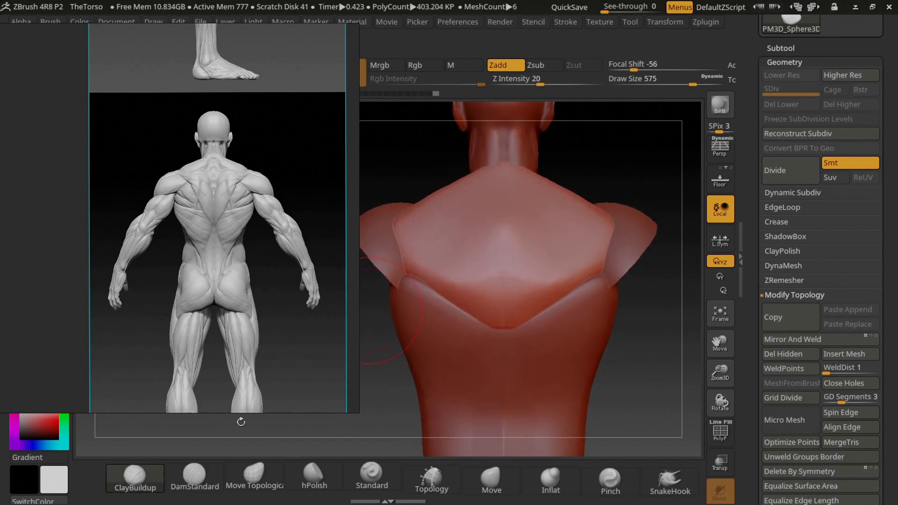
pyautogui.click(195, 474)
pyautogui.press('s')
pyautogui.moveTo(528, 237); pyautogui.dragTo(491, 237)
pyautogui.press('f')
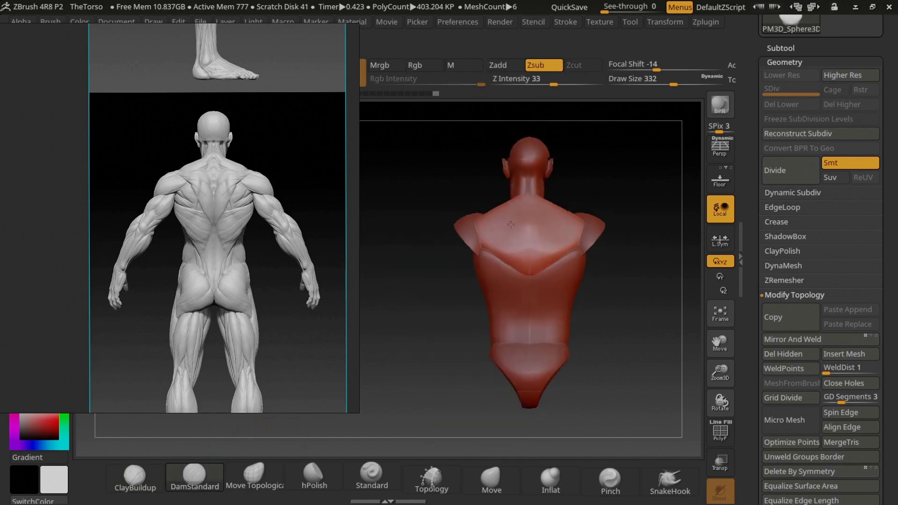
pyautogui.moveTo(560, 218); pyautogui.dragTo(618, 207)
pyautogui.click(789, 66)
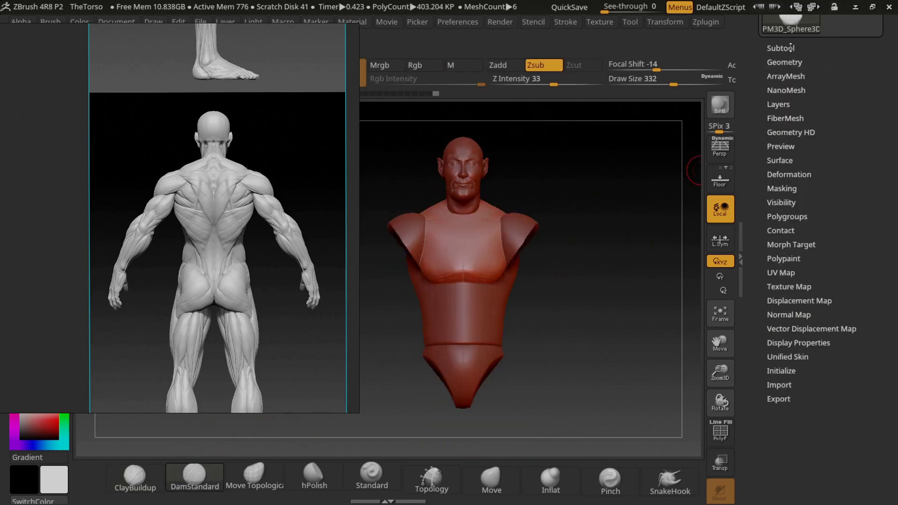
# MergeDown the lower torso and remaining torso subtools into one mesh, accepting the warning
pyautogui.click(780, 48)
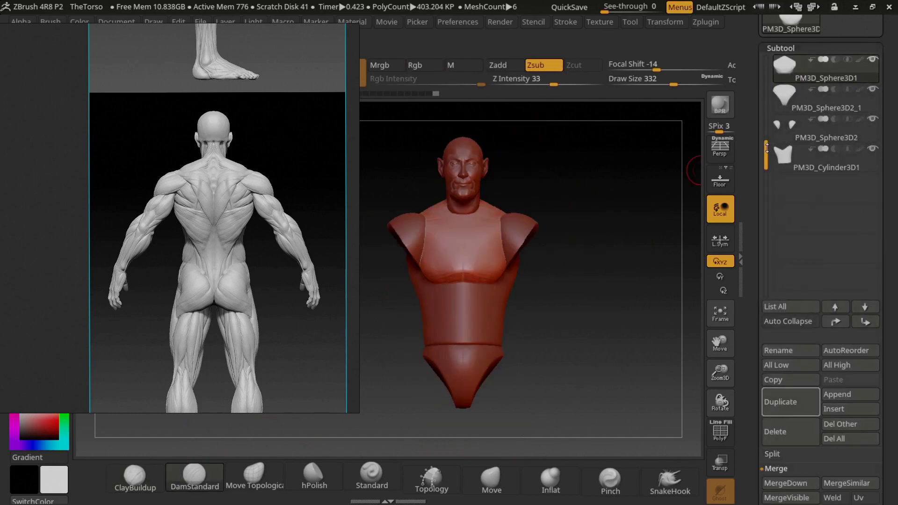
pyautogui.moveTo(766, 147); pyautogui.dragTo(769, 90)
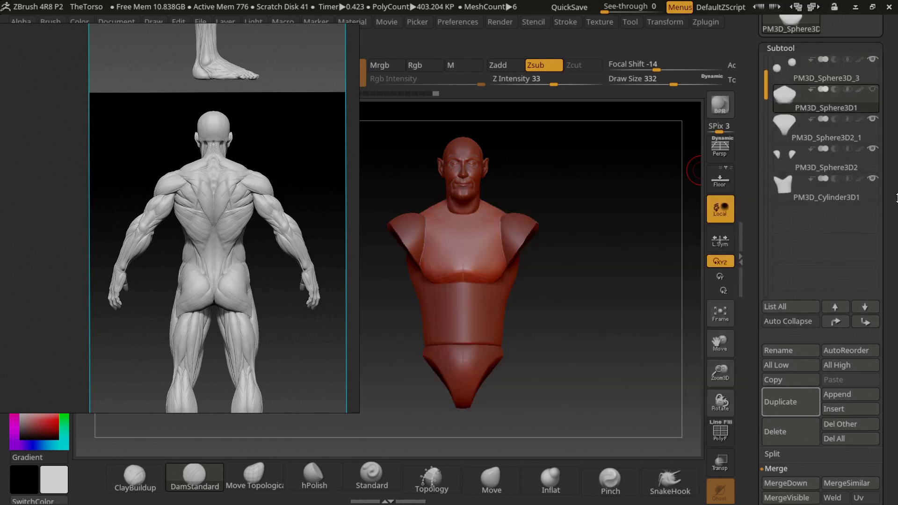
pyautogui.click(873, 103)
pyautogui.moveTo(894, 179); pyautogui.dragTo(893, 92)
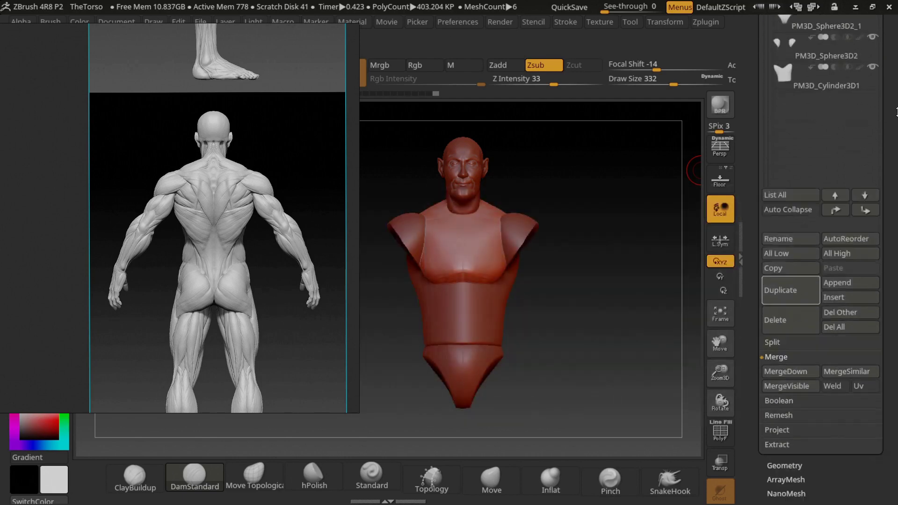
pyautogui.click(808, 239)
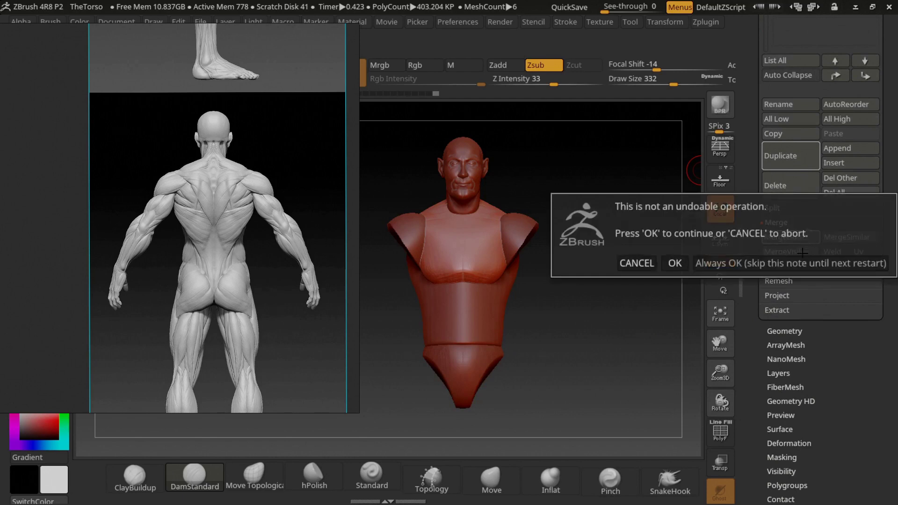
pyautogui.click(802, 263)
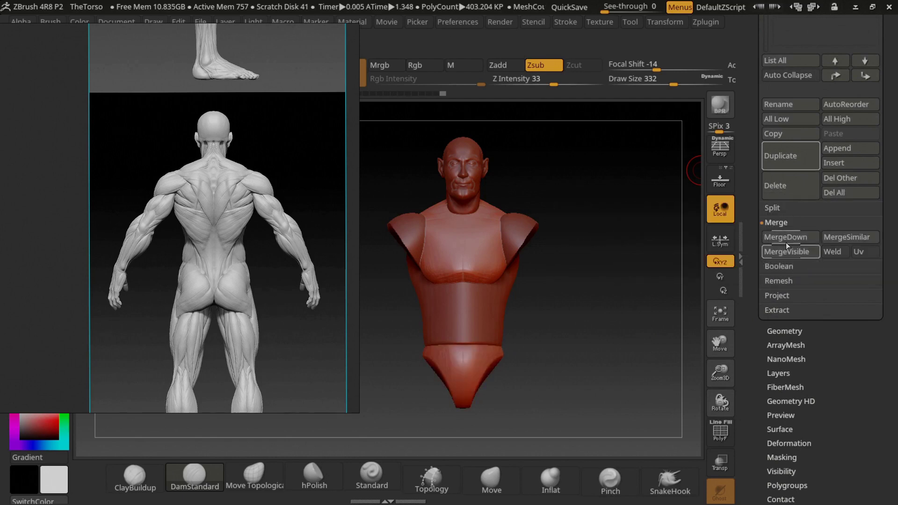
pyautogui.click(793, 243)
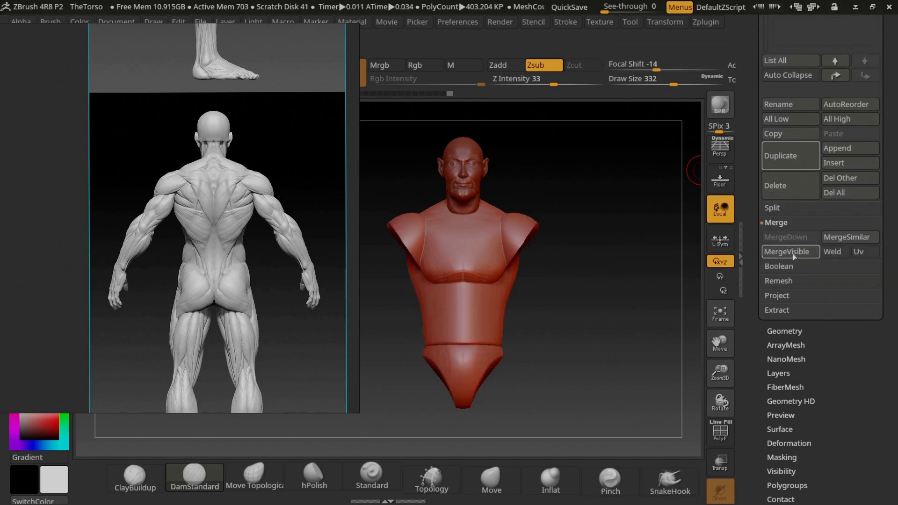
pyautogui.moveTo(420, 255)
pyautogui.keyDown('shift'); pyautogui.mouseDown()
pyautogui.moveTo(477, 252)
pyautogui.moveTo(539, 281)
pyautogui.mouseUp(); pyautogui.keyUp('shift')
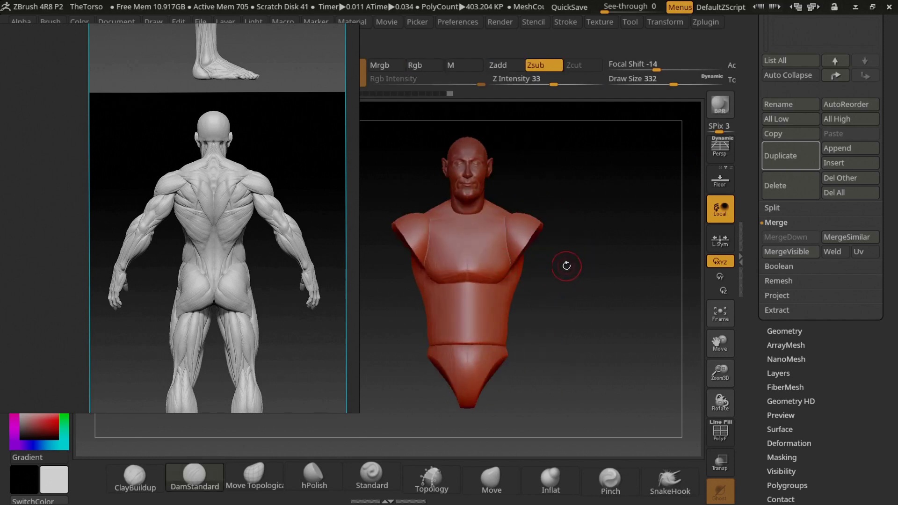
# Mask and inspect the chest, shoulder, pectoral and neck from several views
pyautogui.press('ctrl')
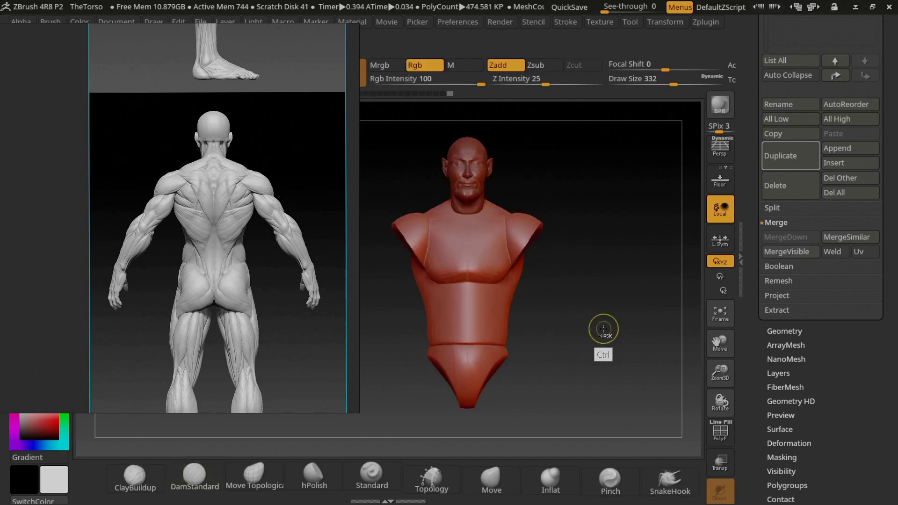
pyautogui.keyDown('alt'); pyautogui.moveTo(562, 303); pyautogui.dragTo(545, 261); pyautogui.keyUp('alt')
pyautogui.press('shift')
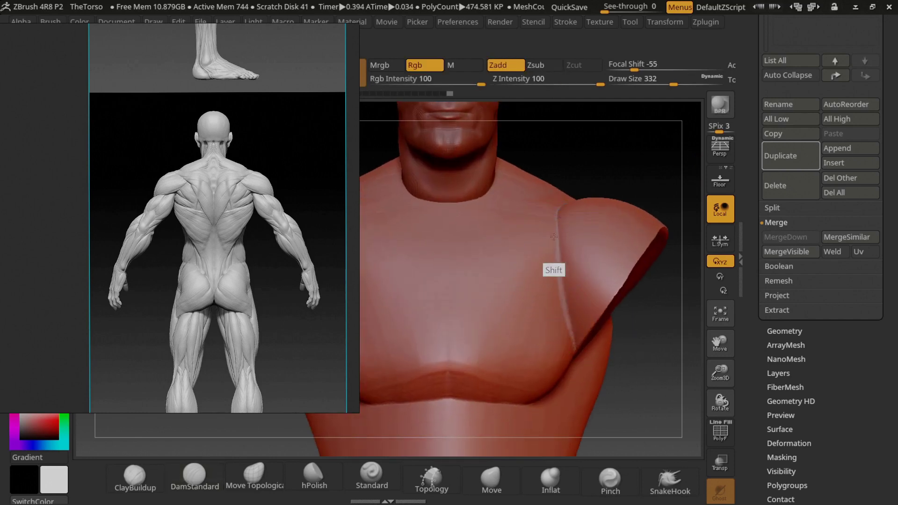
pyautogui.keyDown('alt'); pyautogui.keyDown('shift'); pyautogui.moveTo(568, 313); pyautogui.dragTo(460, 296); pyautogui.keyUp('shift'); pyautogui.keyUp('alt')
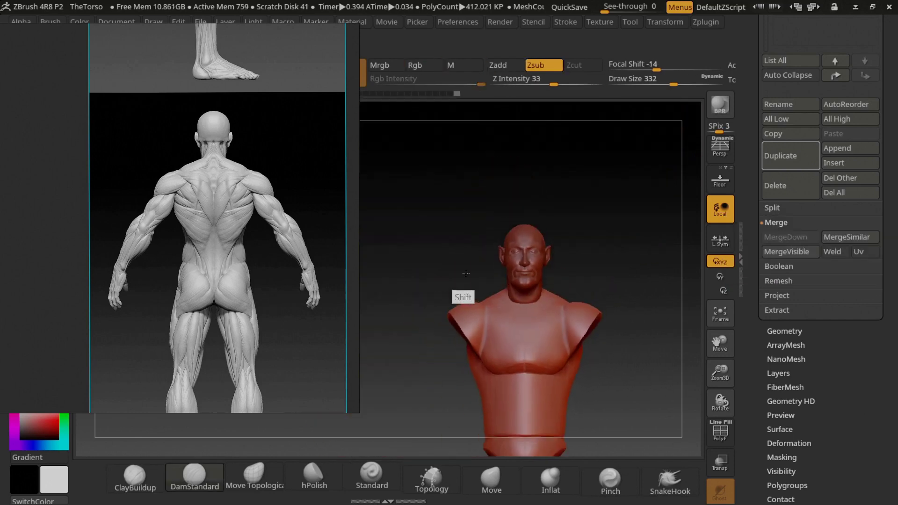
pyautogui.moveTo(521, 252)
pyautogui.keyDown('alt'); pyautogui.mouseDown()
pyautogui.moveTo(504, 209)
pyautogui.moveTo(507, 299)
pyautogui.mouseUp(); pyautogui.keyUp('alt')
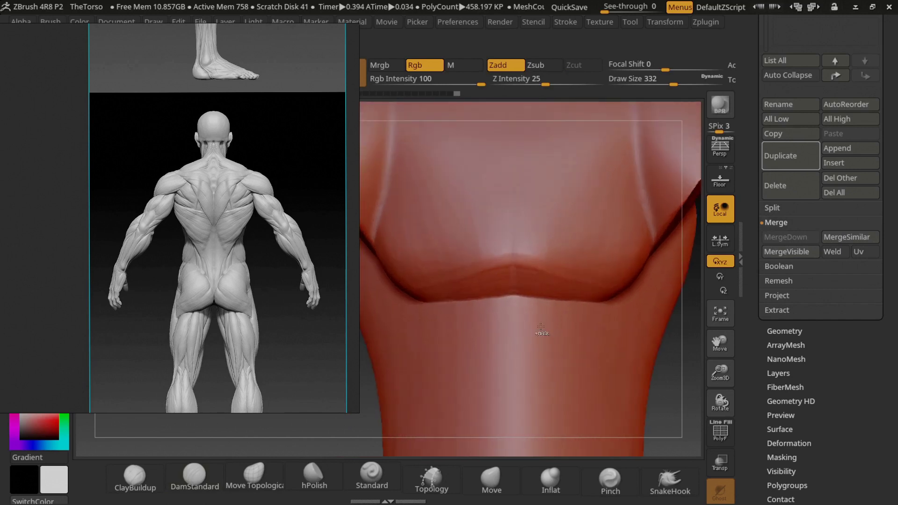
pyautogui.moveTo(628, 252); pyautogui.dragTo(523, 256)
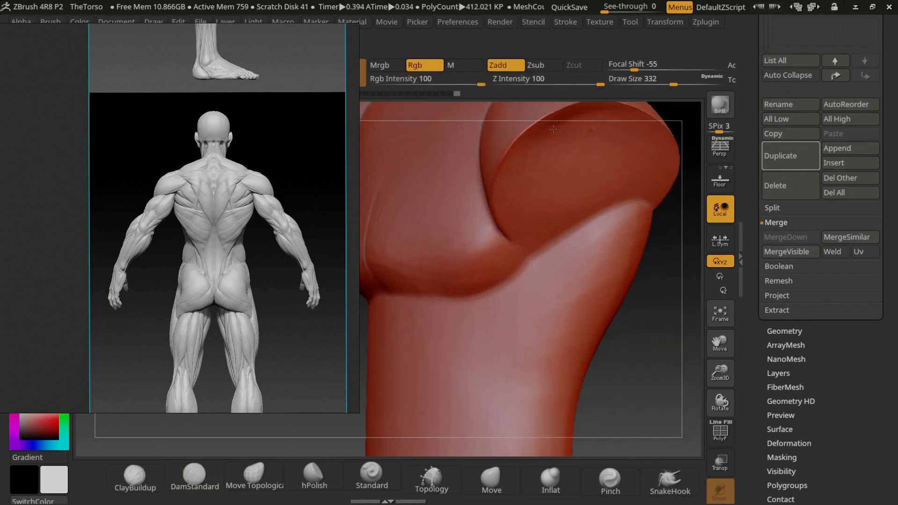
pyautogui.keyDown('alt'); pyautogui.moveTo(501, 248); pyautogui.dragTo(517, 188); pyautogui.keyUp('alt')
pyautogui.moveTo(604, 233); pyautogui.dragTo(534, 288)
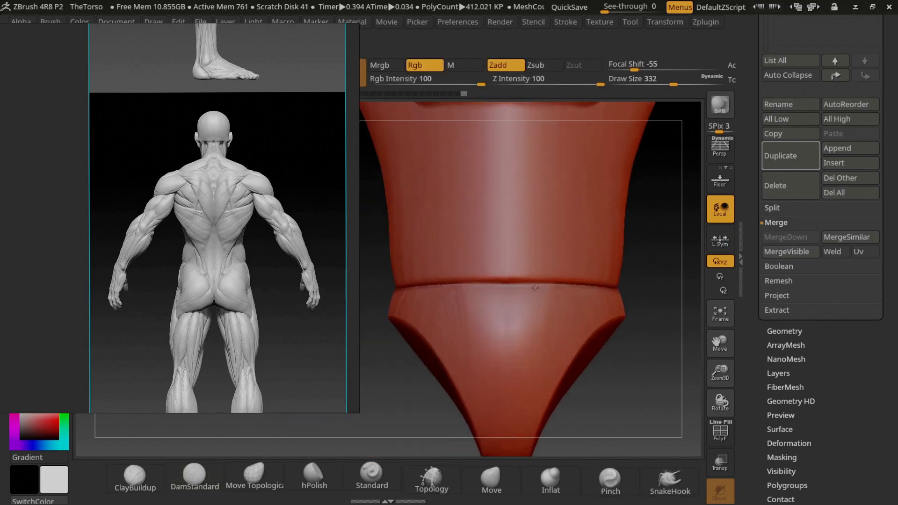
# Carve a horizontal DamStandard crease across the lower torso from a side view
pyautogui.moveTo(596, 284); pyautogui.dragTo(498, 271)
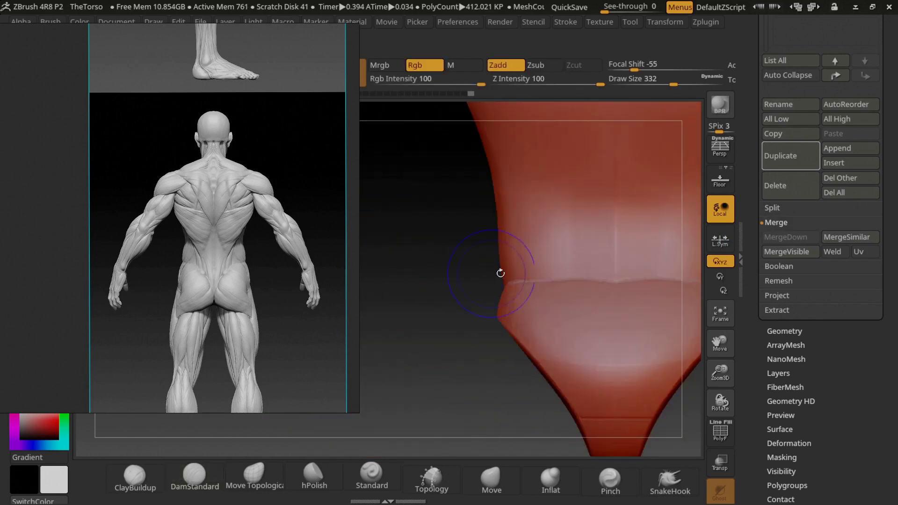
pyautogui.moveTo(617, 278); pyautogui.dragTo(621, 261)
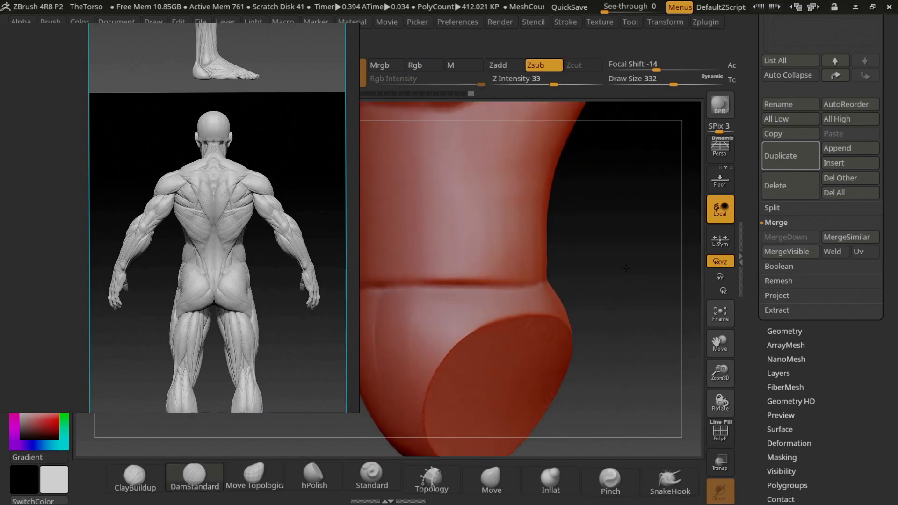
pyautogui.moveTo(531, 260); pyautogui.dragTo(556, 269)
pyautogui.press('shift')
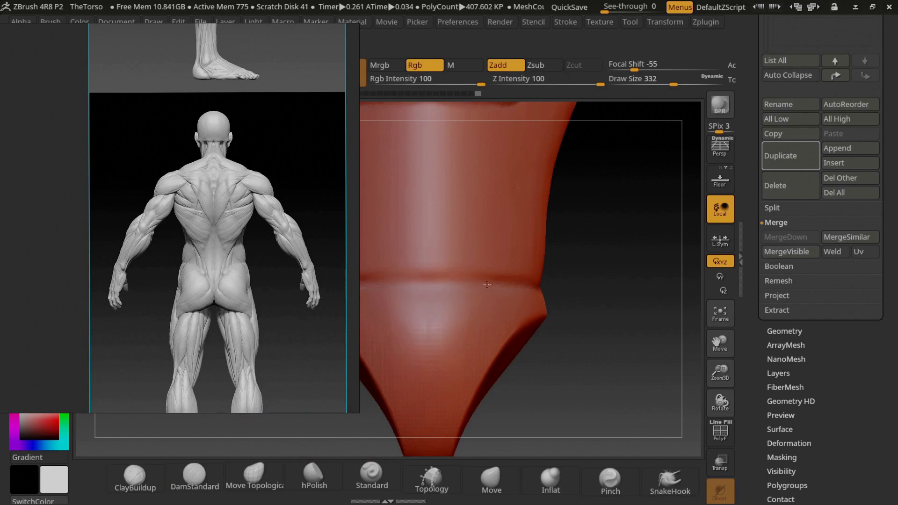
pyautogui.moveTo(435, 299); pyautogui.dragTo(394, 291)
# Build up clay on the chest with ClayBuildup, smoothing and checking from several angles
pyautogui.click(144, 476)
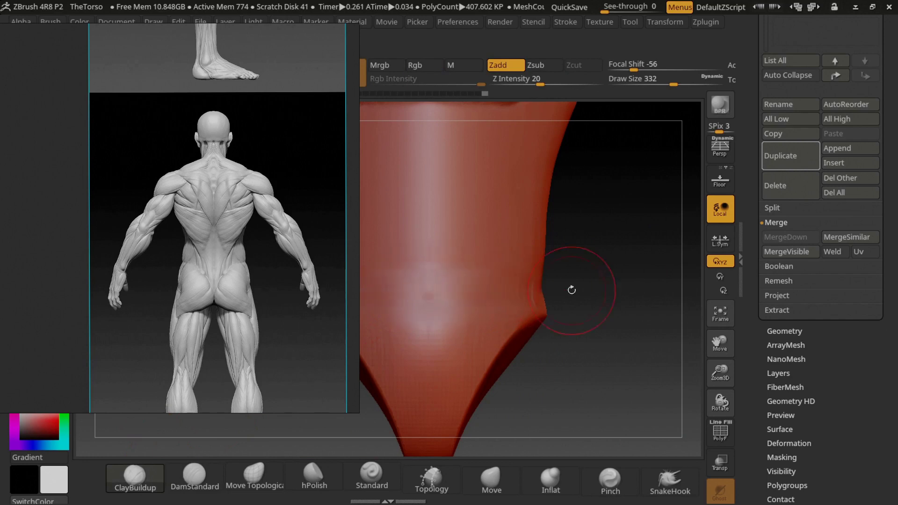
pyautogui.moveTo(575, 289); pyautogui.dragTo(487, 261)
pyautogui.moveTo(587, 280)
pyautogui.mouseDown()
pyautogui.moveTo(515, 279)
pyautogui.moveTo(501, 266)
pyautogui.moveTo(491, 281)
pyautogui.mouseUp()
pyautogui.moveTo(592, 284)
pyautogui.mouseDown()
pyautogui.moveTo(551, 271)
pyautogui.moveTo(511, 286)
pyautogui.moveTo(551, 278)
pyautogui.moveTo(538, 243)
pyautogui.moveTo(481, 199)
pyautogui.mouseUp()
pyautogui.press('b')
pyautogui.press('c')
pyautogui.press('b')
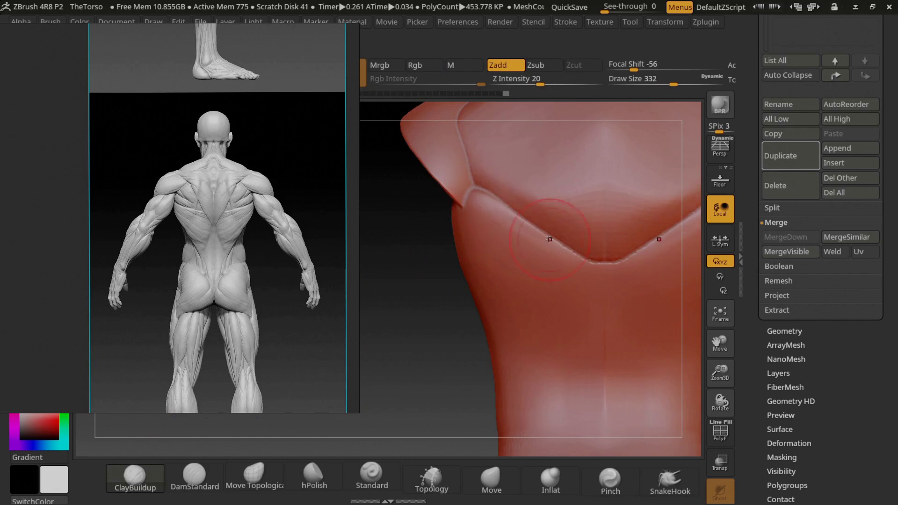
pyautogui.press('ctrl')
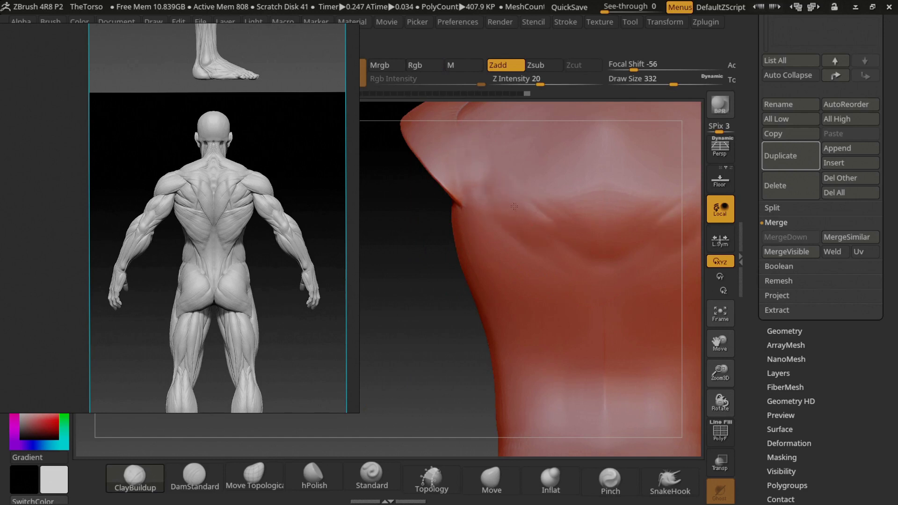
pyautogui.moveTo(514, 206); pyautogui.dragTo(542, 265, button='right')
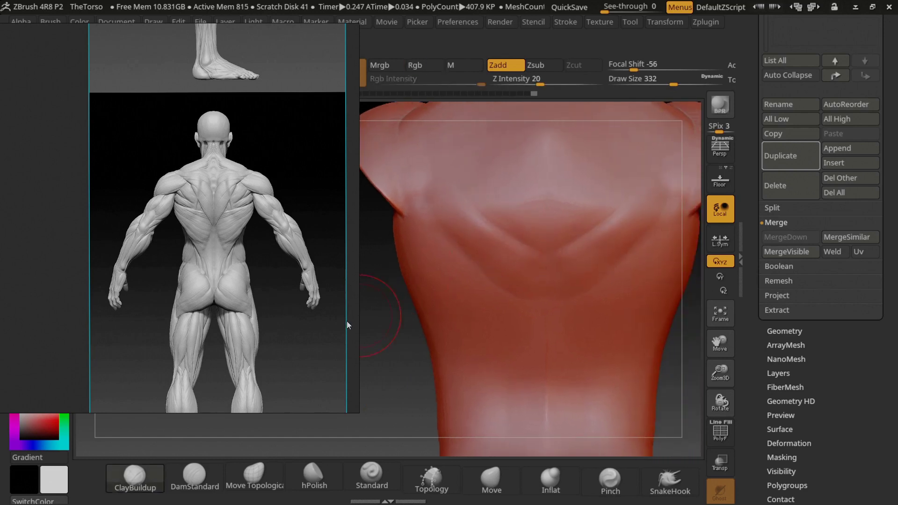
pyautogui.moveTo(361, 310)
pyautogui.mouseDown(button='right')
pyautogui.moveTo(361, 321)
pyautogui.moveTo(493, 311)
pyautogui.moveTo(465, 240)
pyautogui.moveTo(531, 296)
pyautogui.moveTo(386, 208)
pyautogui.moveTo(451, 301)
pyautogui.moveTo(444, 342)
pyautogui.moveTo(551, 267)
pyautogui.moveTo(484, 266)
pyautogui.moveTo(565, 256)
pyautogui.moveTo(537, 243)
pyautogui.moveTo(387, 248)
pyautogui.moveTo(581, 279)
pyautogui.moveTo(495, 327)
pyautogui.moveTo(471, 381)
pyautogui.mouseUp(button='right')
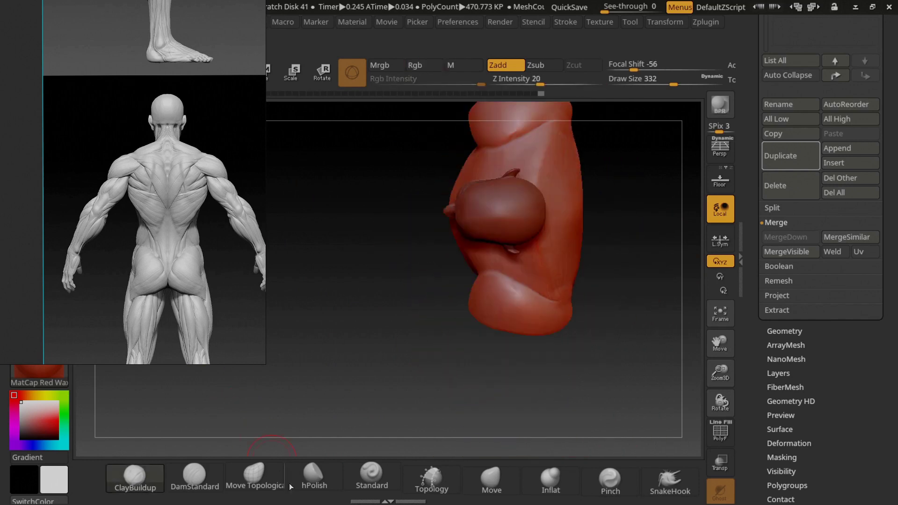
# Push the lower torso and deltoid forms with Move Topological, then bring up reference thumbnails
pyautogui.click(264, 487)
pyautogui.moveTo(421, 365); pyautogui.dragTo(460, 330, button='right')
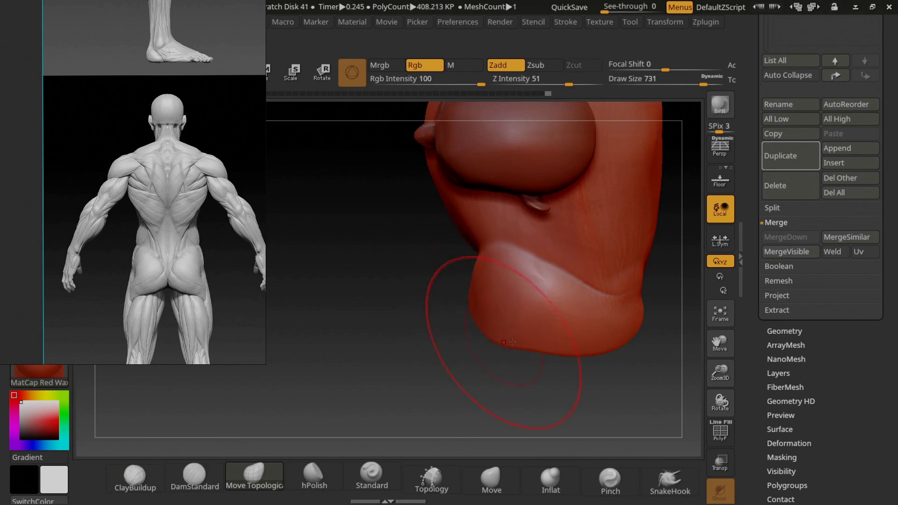
pyautogui.moveTo(471, 312)
pyautogui.mouseDown(button='right')
pyautogui.moveTo(491, 264)
pyautogui.moveTo(497, 290)
pyautogui.moveTo(482, 254)
pyautogui.moveTo(530, 217)
pyautogui.mouseUp(button='right')
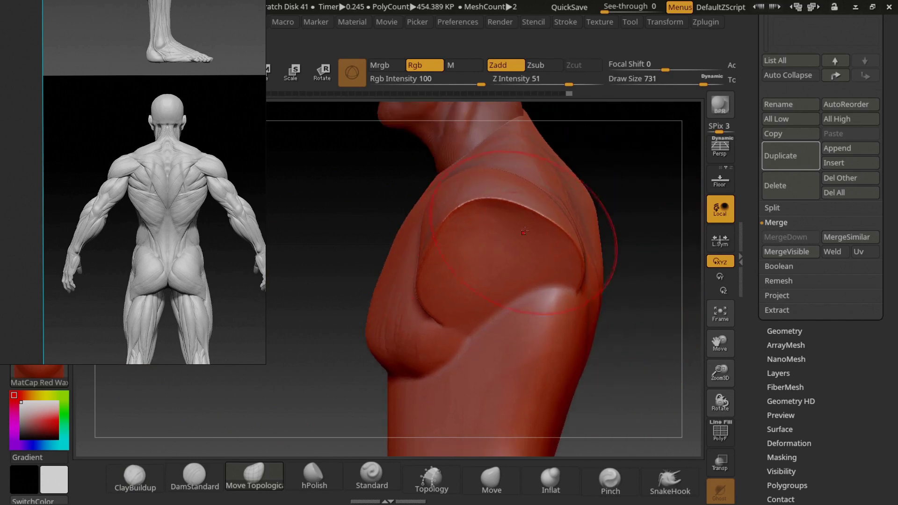
pyautogui.moveTo(542, 187)
pyautogui.mouseDown(button='right')
pyautogui.moveTo(579, 158)
pyautogui.moveTo(531, 191)
pyautogui.moveTo(546, 190)
pyautogui.moveTo(467, 215)
pyautogui.mouseUp(button='right')
pyautogui.moveTo(183, 251); pyautogui.dragTo(216, 264)
pyautogui.scroll(-3, 216, 261)
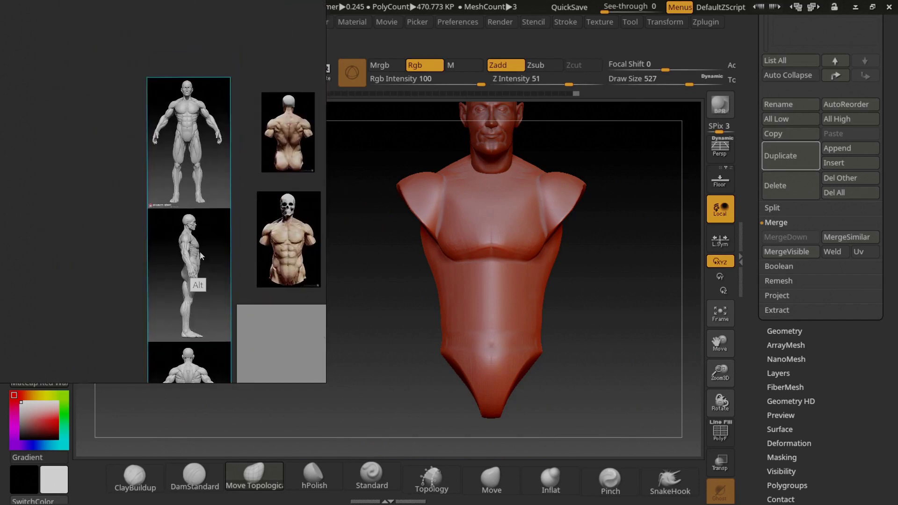
# Open the front-view anatomy reference in PureRef and zoom in on the bust's chest
pyautogui.doubleClick(197, 180)
pyautogui.scroll(2, 277, 262)
pyautogui.scroll(2, 251, 246)
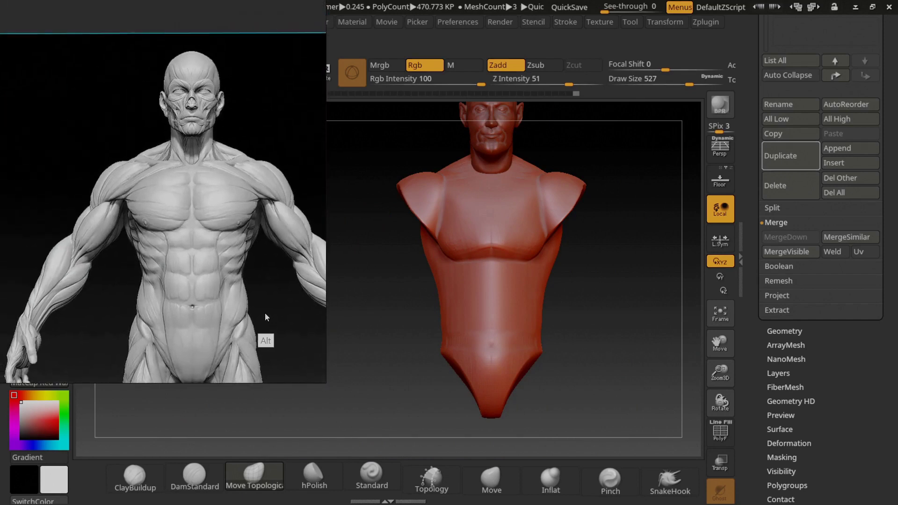
pyautogui.scroll(-2, 242, 246)
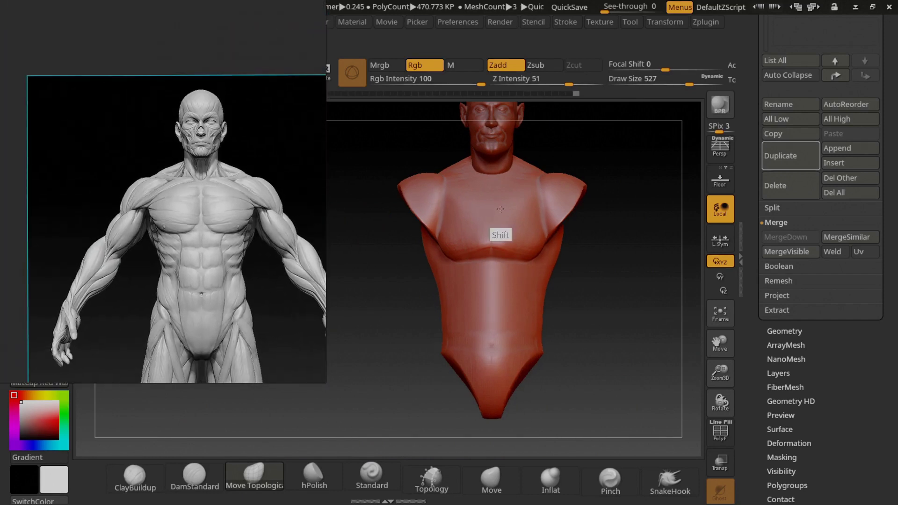
pyautogui.keyDown('alt'); pyautogui.moveTo(491, 215); pyautogui.dragTo(481, 231, button='right'); pyautogui.keyUp('alt')
# Reshape the pectoral toward the shoulder with an enlarged Move Topological brush
pyautogui.press('b')
pyautogui.press('m')
pyautogui.press('t')
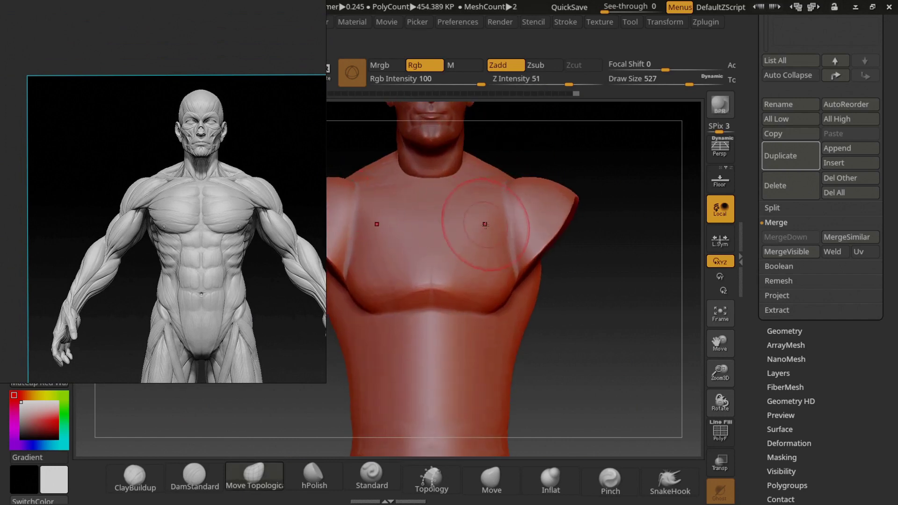
pyautogui.press('s')
pyautogui.moveTo(494, 238); pyautogui.dragTo(517, 249)
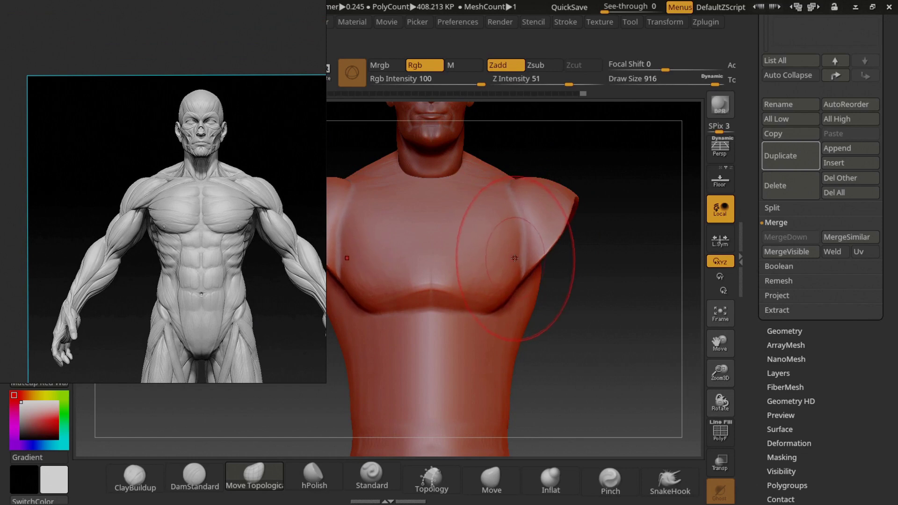
pyautogui.press('f')
pyautogui.moveTo(514, 258); pyautogui.dragTo(499, 227)
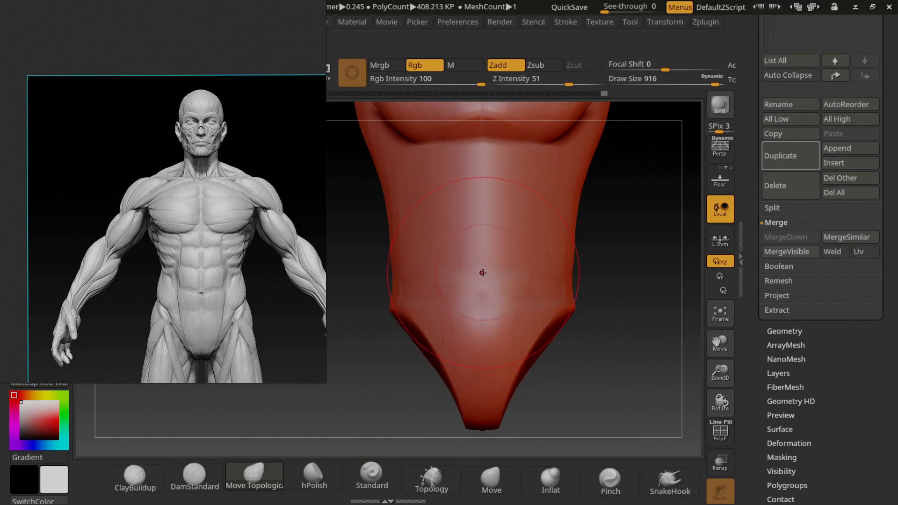
pyautogui.keyDown('alt'); pyautogui.moveTo(482, 272); pyautogui.dragTo(449, 300); pyautogui.keyUp('alt')
# Carve a navel into the abdomen with a small DamStandard brush
pyautogui.click(198, 482)
pyautogui.press('s')
pyautogui.moveTo(467, 299)
pyautogui.mouseDown()
pyautogui.moveTo(486, 312)
pyautogui.moveTo(469, 305)
pyautogui.moveTo(481, 299)
pyautogui.mouseUp()
pyautogui.press('s')
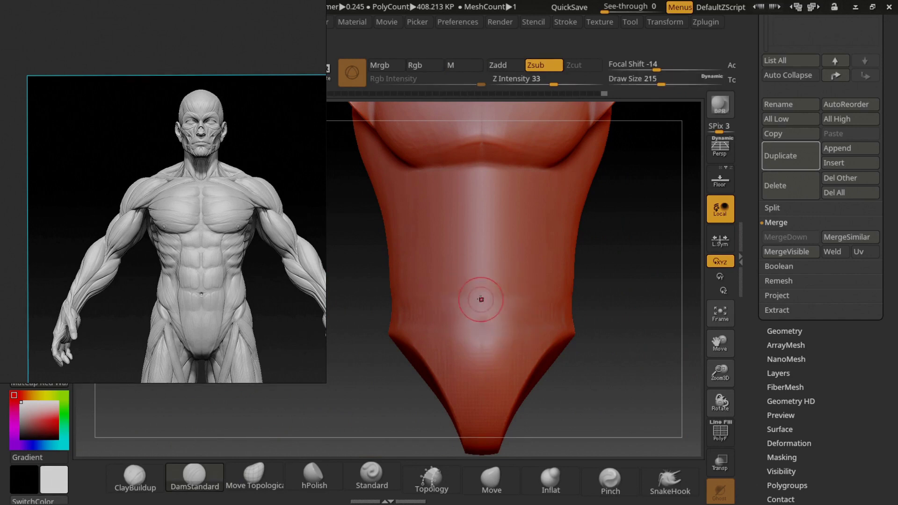
pyautogui.press('s')
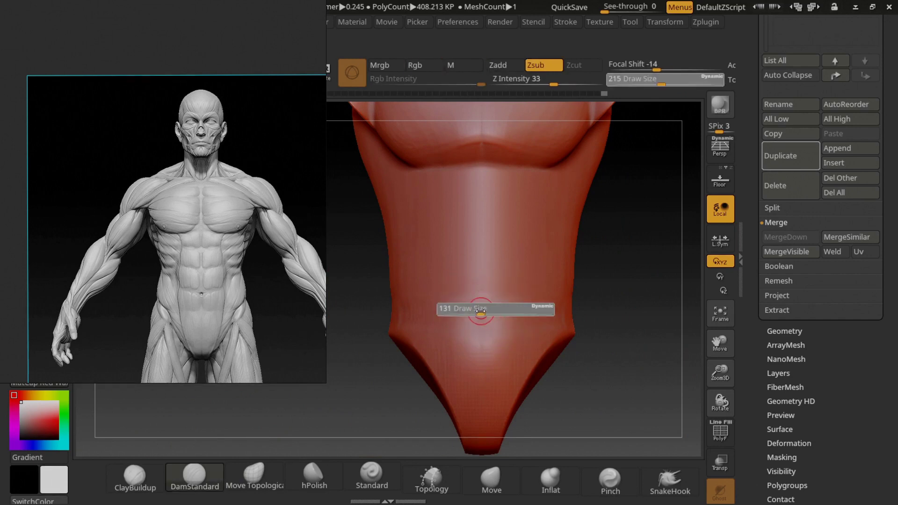
pyautogui.moveTo(481, 311); pyautogui.dragTo(462, 310)
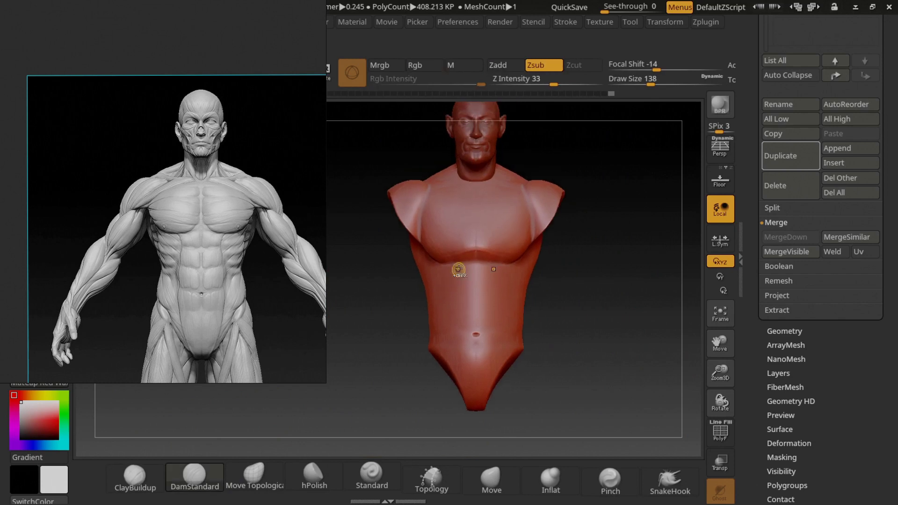
pyautogui.moveTo(503, 268); pyautogui.dragTo(458, 260)
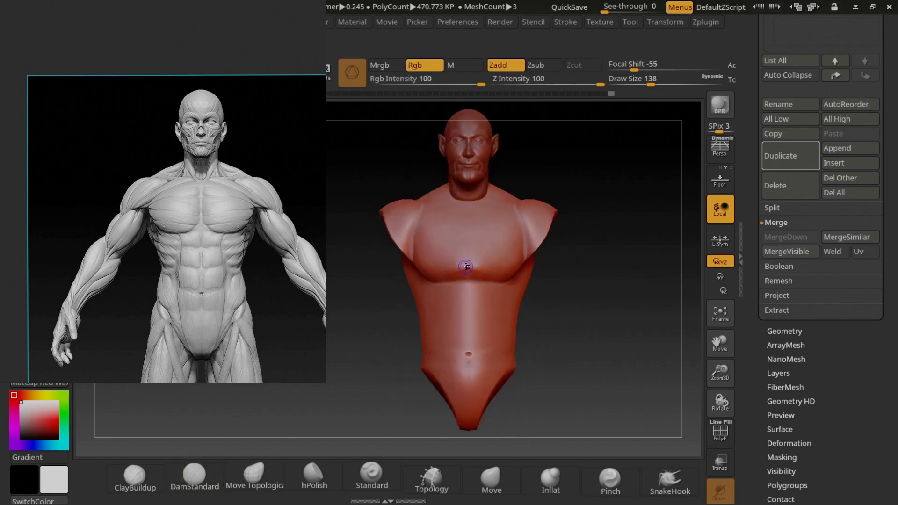
# Lower the reference window and turn the bust around to its upper back
pyautogui.moveTo(250, 207); pyautogui.dragTo(254, 231)
pyautogui.click(148, 470)
pyautogui.moveTo(524, 213)
pyautogui.mouseDown()
pyautogui.moveTo(438, 193)
pyautogui.moveTo(406, 209)
pyautogui.mouseUp()
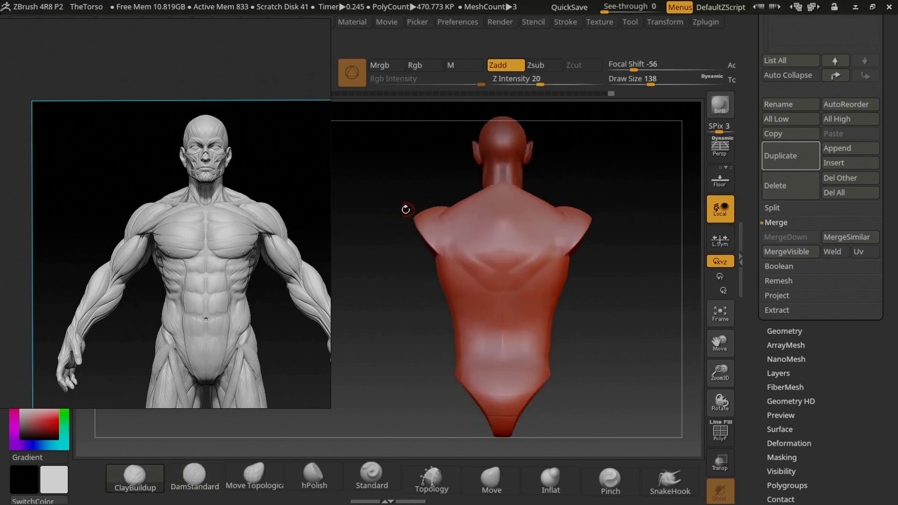
pyautogui.click(210, 478)
pyautogui.moveTo(412, 304)
pyautogui.keyDown('alt'); pyautogui.mouseDown()
pyautogui.moveTo(491, 256)
pyautogui.moveTo(509, 259)
pyautogui.mouseUp(); pyautogui.keyUp('alt')
pyautogui.press('s')
# Carve symmetric DamStandard creases across the upper back and along both shoulder blades
pyautogui.keyDown('alt'); pyautogui.scroll(-5, 223, 278); pyautogui.keyUp('alt')
pyautogui.scroll(-3, 247, 304)
pyautogui.scroll(-3, 259, 305)
pyautogui.scroll(-3, 234, 196)
pyautogui.keyDown('alt'); pyautogui.scroll(3, 244, 282); pyautogui.keyUp('alt')
pyautogui.keyDown('alt'); pyautogui.scroll(3, 271, 294); pyautogui.keyUp('alt')
pyautogui.keyDown('alt'); pyautogui.moveTo(489, 229); pyautogui.dragTo(464, 222); pyautogui.keyUp('alt')
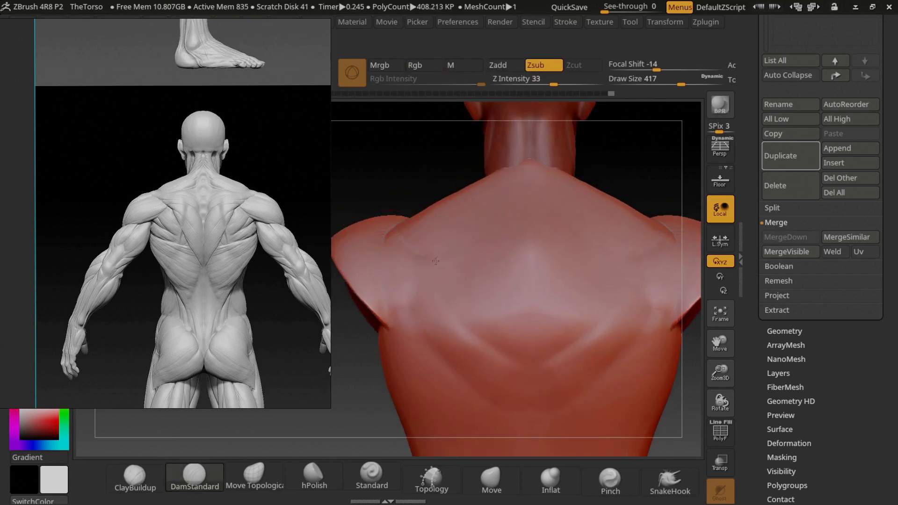
pyautogui.moveTo(400, 240); pyautogui.dragTo(418, 246)
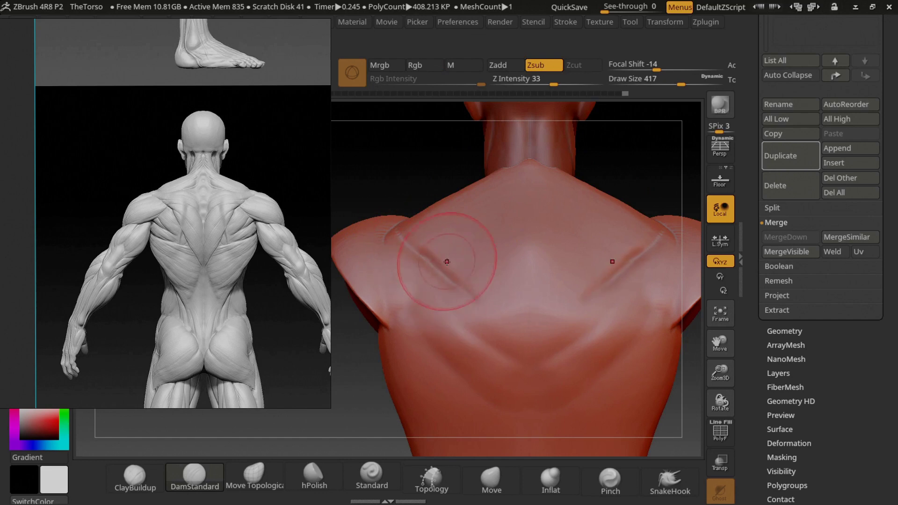
pyautogui.moveTo(442, 279)
pyautogui.mouseDown()
pyautogui.moveTo(428, 327)
pyautogui.moveTo(423, 217)
pyautogui.mouseUp()
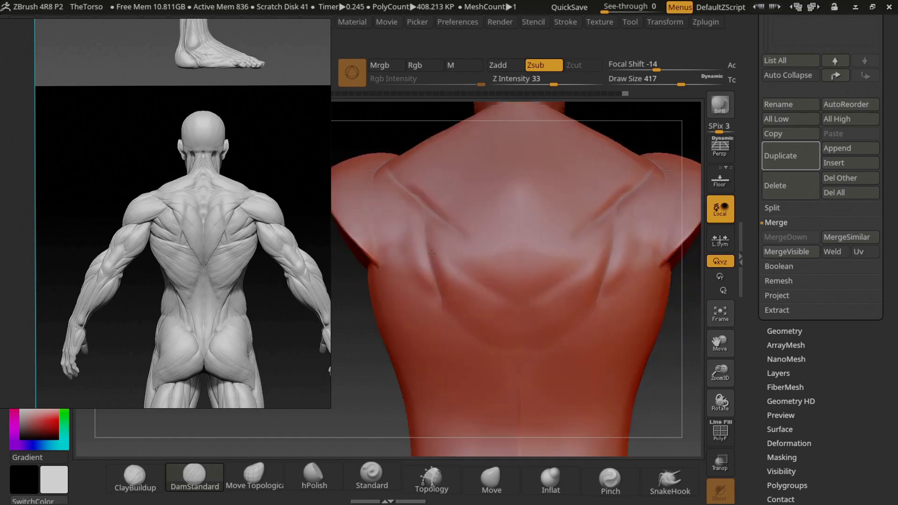
pyautogui.moveTo(430, 278); pyautogui.dragTo(487, 355)
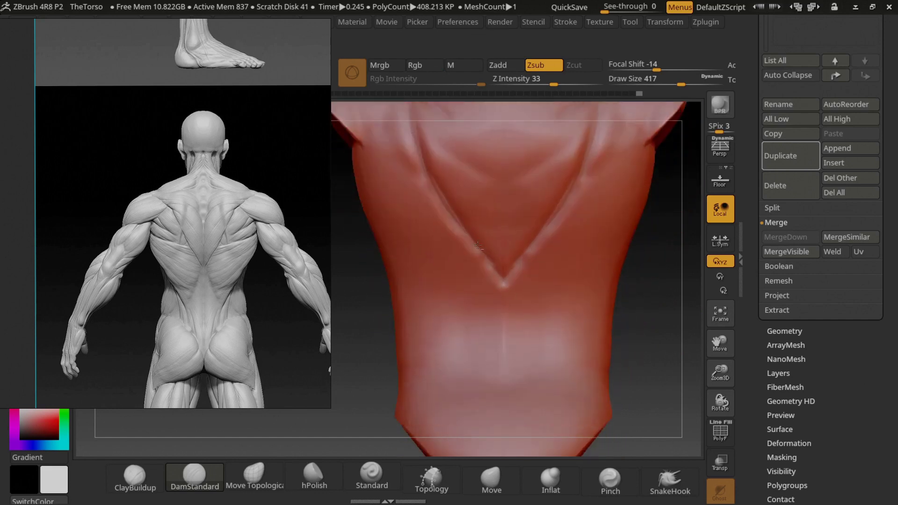
# Carve grooves on both sides of the lower back, then bring up the side-view reference
pyautogui.keyDown('alt'); pyautogui.moveTo(490, 357); pyautogui.dragTo(416, 282); pyautogui.keyUp('alt')
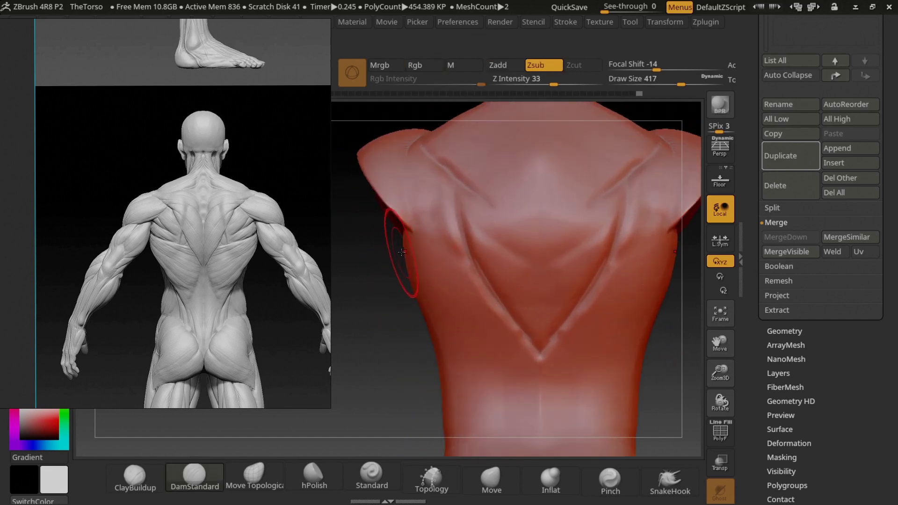
pyautogui.moveTo(461, 275)
pyautogui.keyDown('alt'); pyautogui.mouseDown()
pyautogui.moveTo(494, 235)
pyautogui.moveTo(418, 220)
pyautogui.mouseUp(); pyautogui.keyUp('alt')
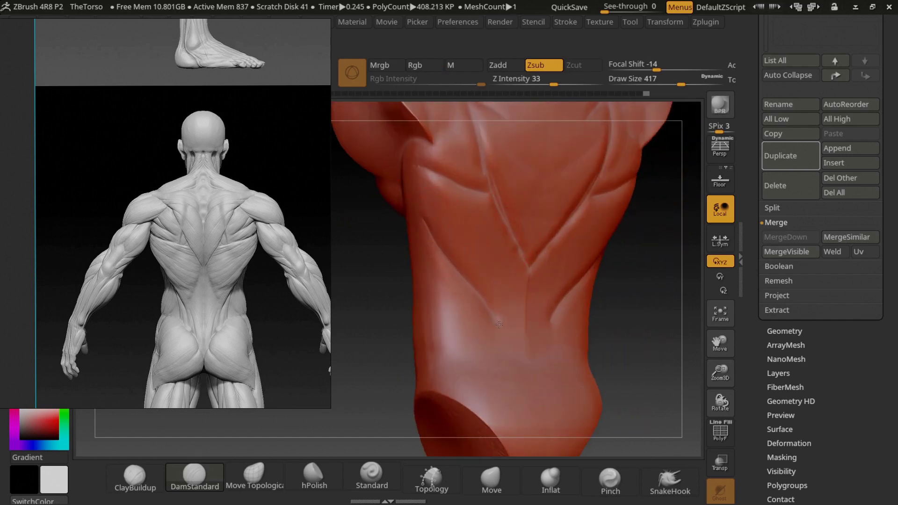
pyautogui.moveTo(511, 389)
pyautogui.keyDown('alt'); pyautogui.mouseDown()
pyautogui.moveTo(465, 214)
pyautogui.moveTo(545, 252)
pyautogui.mouseUp(); pyautogui.keyUp('alt')
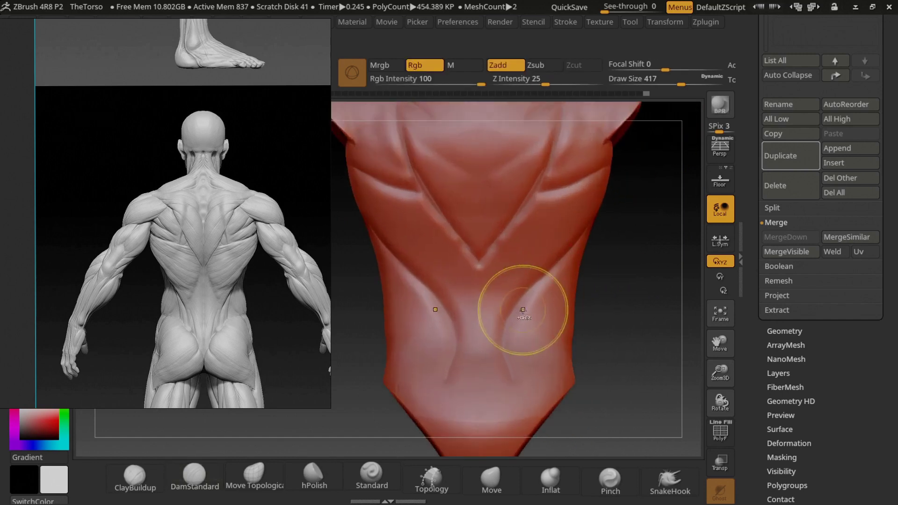
pyautogui.moveTo(555, 275)
pyautogui.mouseDown()
pyautogui.moveTo(516, 333)
pyautogui.moveTo(537, 252)
pyautogui.mouseUp()
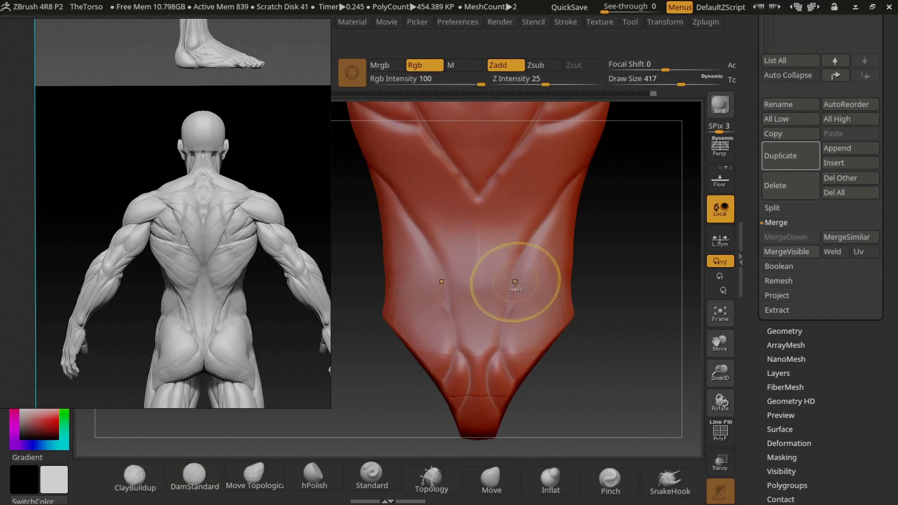
pyautogui.press('space')
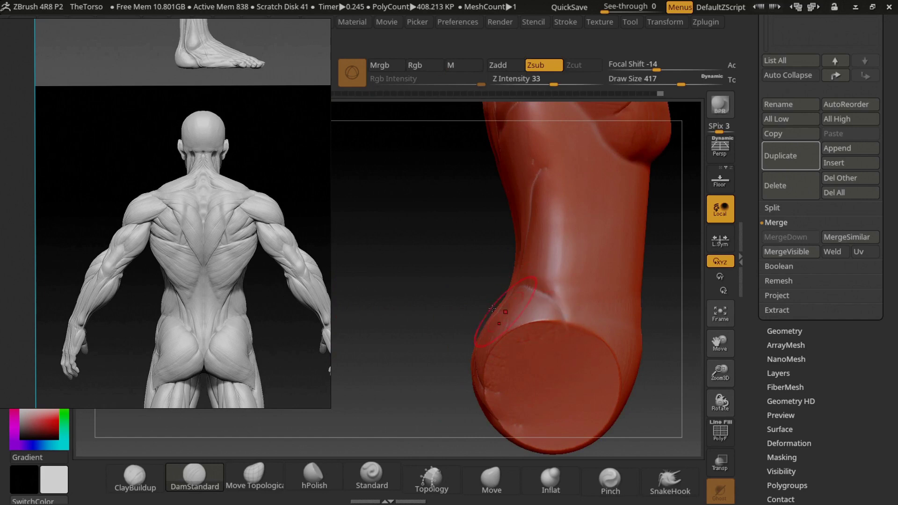
pyautogui.scroll(-3, 259, 279)
# Frame the left shoulder and chest from the front with ClayBuildup and the front reference showing
pyautogui.scroll(5, 226, 209)
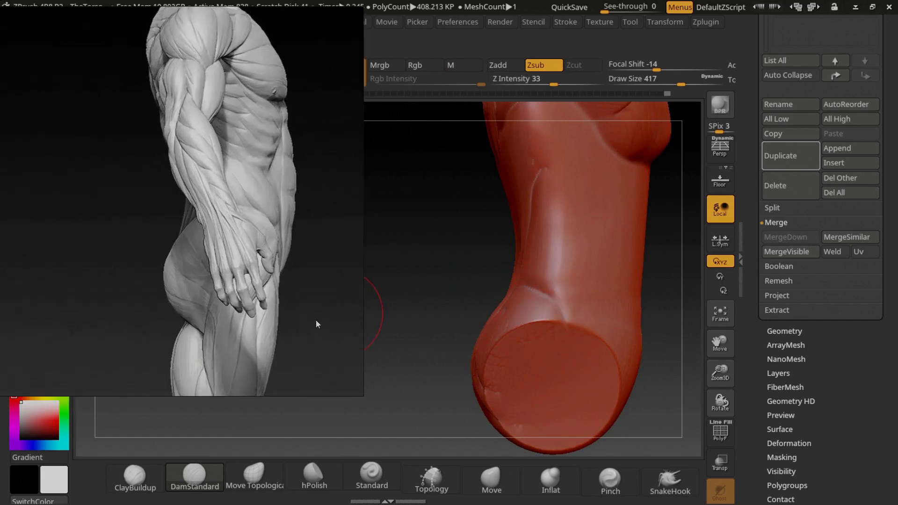
pyautogui.scroll(-2, 293, 287)
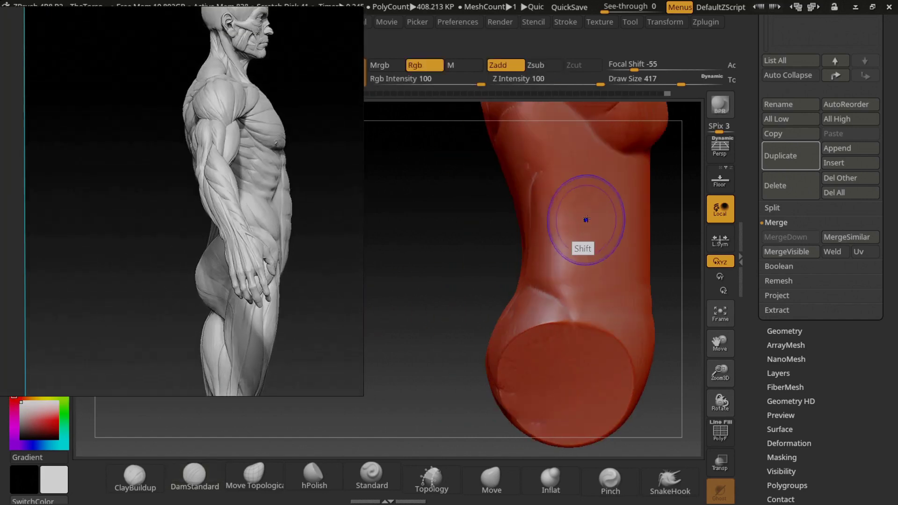
pyautogui.moveTo(582, 222); pyautogui.dragTo(432, 220, button='right')
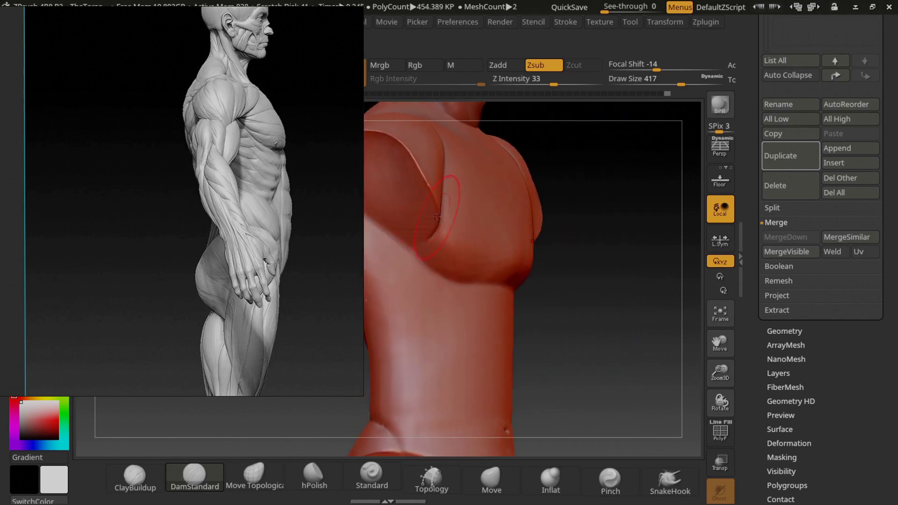
pyautogui.moveTo(435, 204); pyautogui.dragTo(431, 241, button='right')
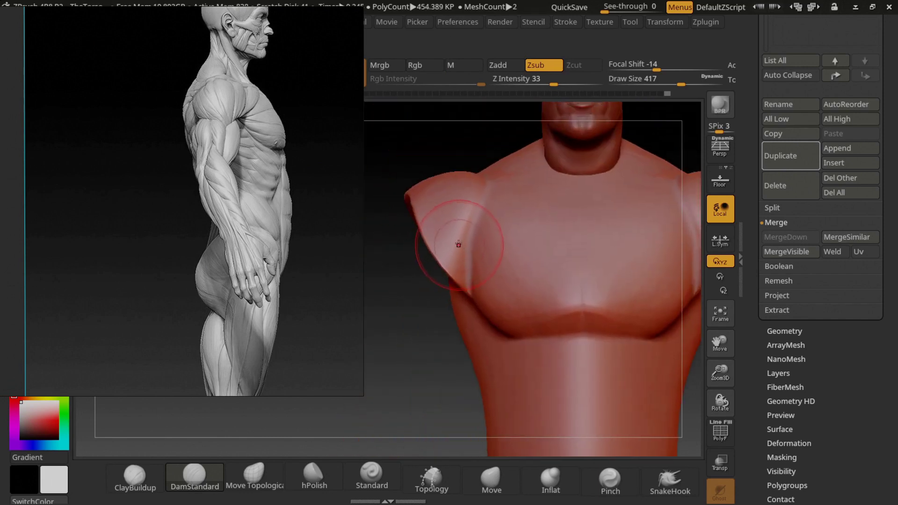
pyautogui.press('b')
pyautogui.press('c')
pyautogui.press('b')
pyautogui.moveTo(445, 190); pyautogui.dragTo(470, 225, button='right')
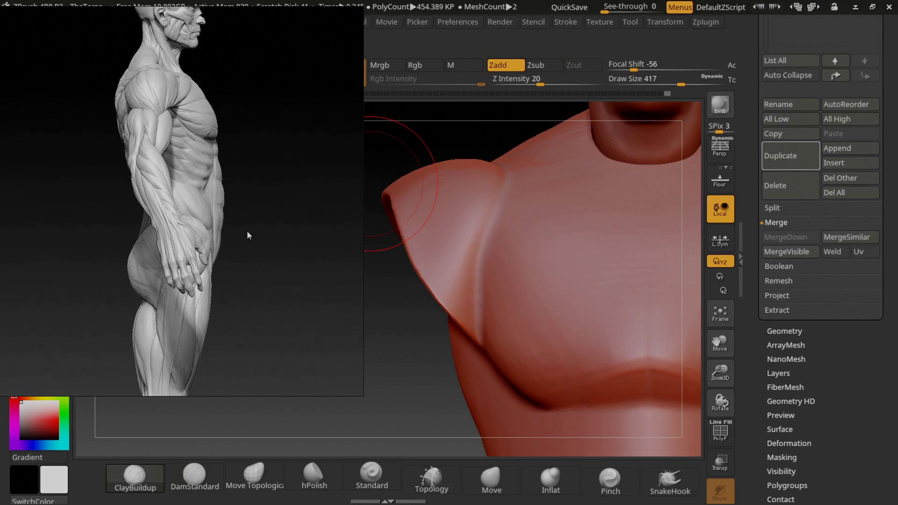
pyautogui.scroll(-3, 192, 211)
pyautogui.scroll(-2, 218, 178)
pyautogui.scroll(6, 218, 178)
pyautogui.scroll(2, 292, 251)
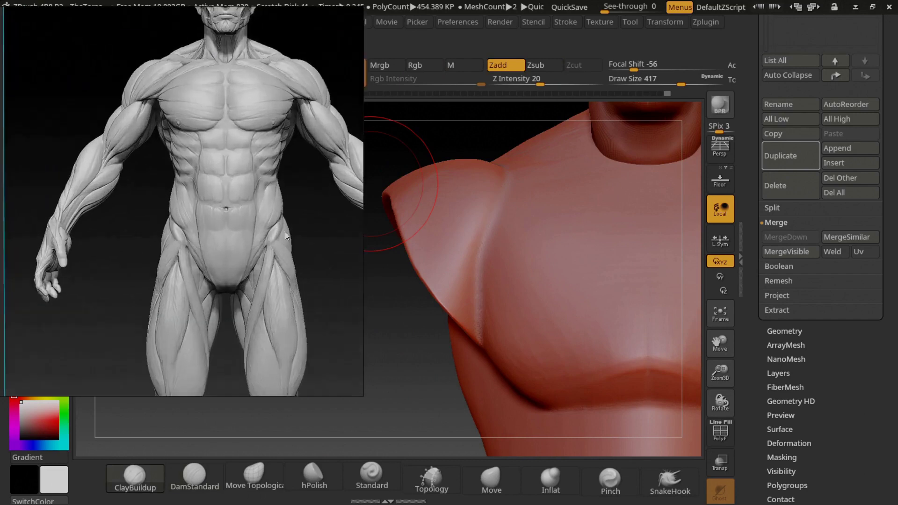
# Deepen the groove around the deltoid
pyautogui.scroll(2, 285, 231)
pyautogui.press('space')
pyautogui.moveTo(561, 173)
pyautogui.mouseDown(button='right')
pyautogui.moveTo(572, 166)
pyautogui.moveTo(547, 145)
pyautogui.mouseUp(button='right')
pyautogui.press('space')
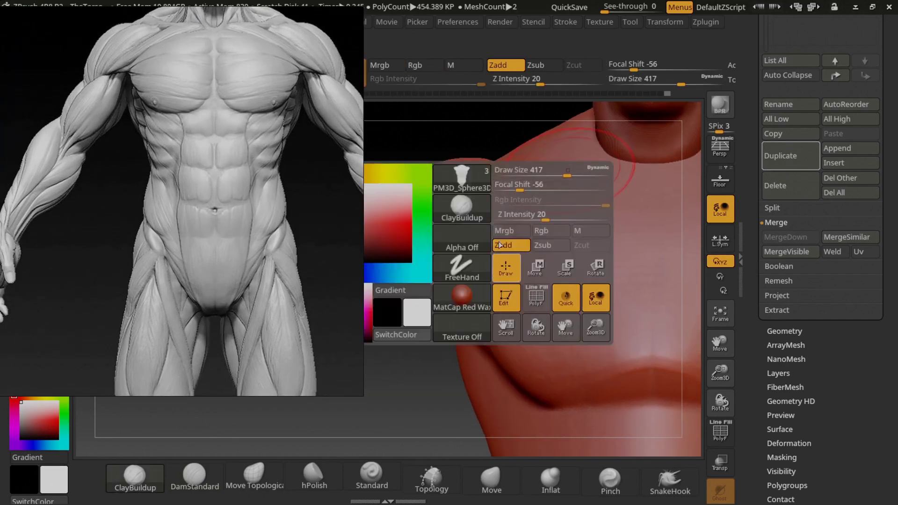
pyautogui.moveTo(484, 262); pyautogui.dragTo(467, 282)
# Build up the shoulder's deltoid mass with ClayBuildup
pyautogui.hotkey('alt', 'shift')
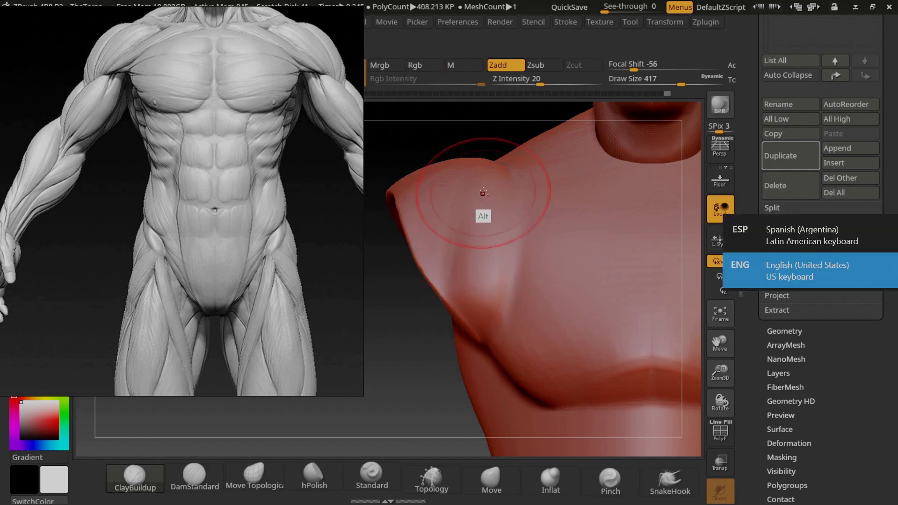
pyautogui.press('b')
pyautogui.press('c')
pyautogui.press('b')
pyautogui.moveTo(497, 290)
pyautogui.mouseDown()
pyautogui.moveTo(491, 264)
pyautogui.moveTo(503, 211)
pyautogui.mouseUp()
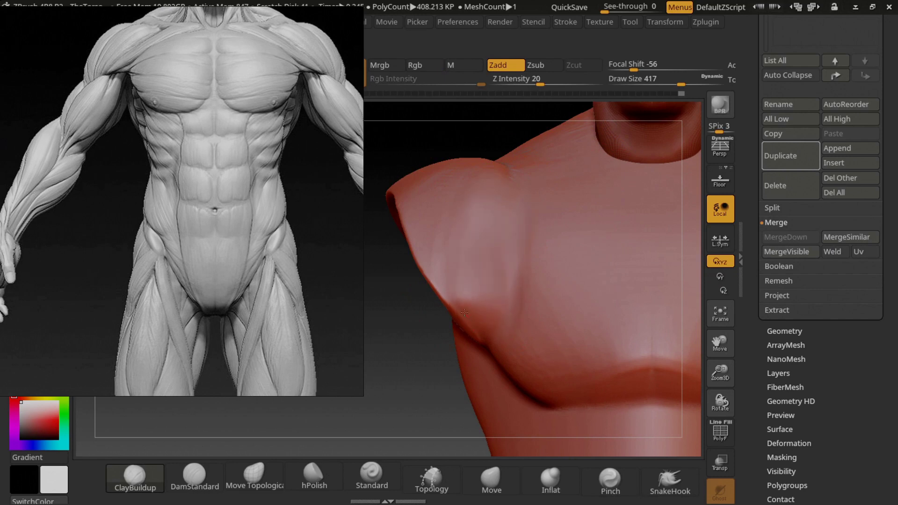
pyautogui.moveTo(464, 312); pyautogui.dragTo(491, 245)
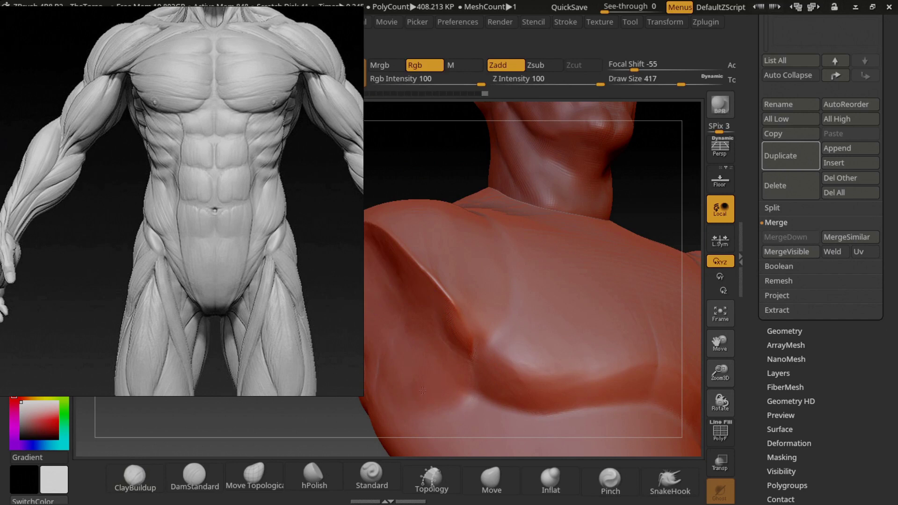
pyautogui.moveTo(371, 343); pyautogui.dragTo(443, 314)
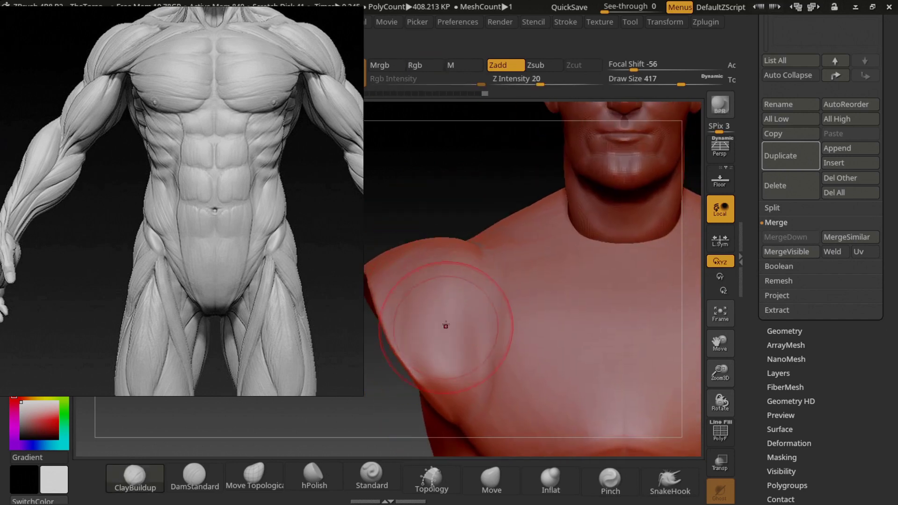
pyautogui.keyDown('alt'); pyautogui.moveTo(360, 322); pyautogui.dragTo(401, 300); pyautogui.keyUp('alt')
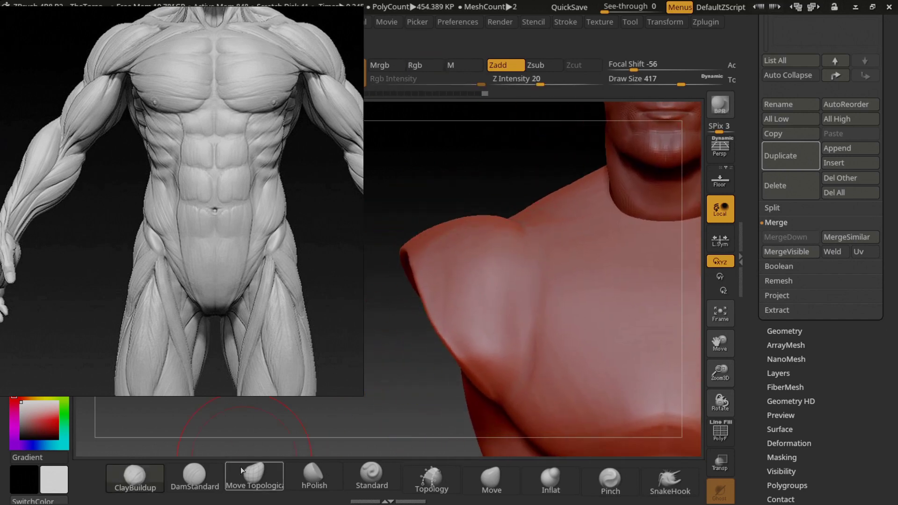
# Carve a DamStandard crease along the lower deltoid edge, undoing the last stroke
pyautogui.click(195, 472)
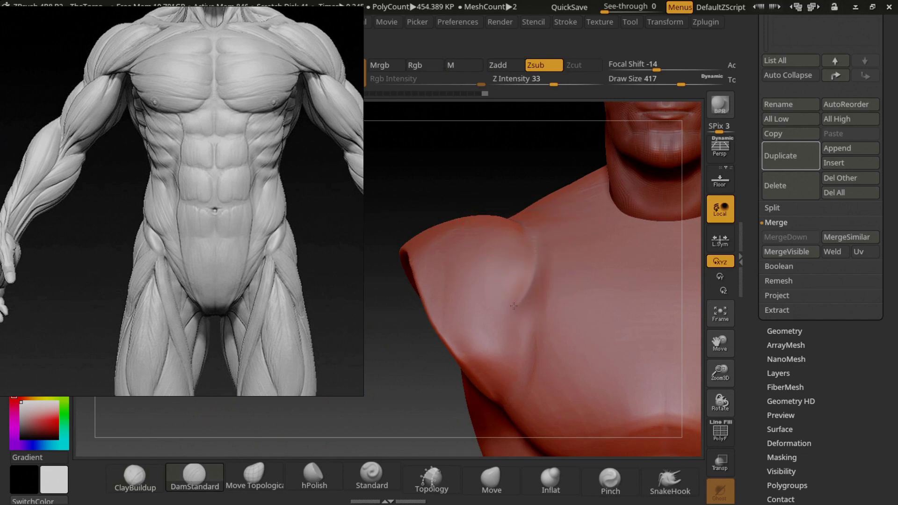
pyautogui.moveTo(506, 317); pyautogui.dragTo(388, 431)
pyautogui.moveTo(444, 310)
pyautogui.mouseDown()
pyautogui.moveTo(517, 304)
pyautogui.moveTo(466, 296)
pyautogui.mouseUp()
pyautogui.press('b')
pyautogui.press('c')
pyautogui.press('b')
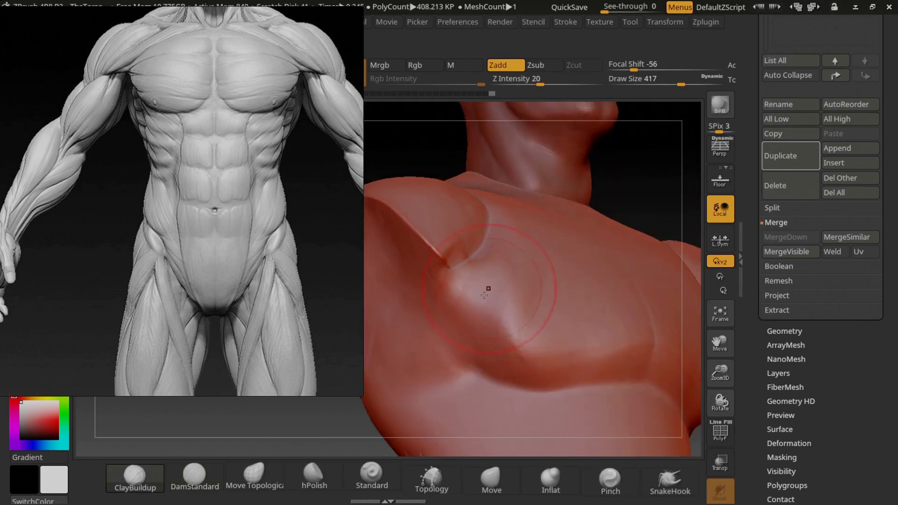
pyautogui.moveTo(480, 291); pyautogui.dragTo(537, 257)
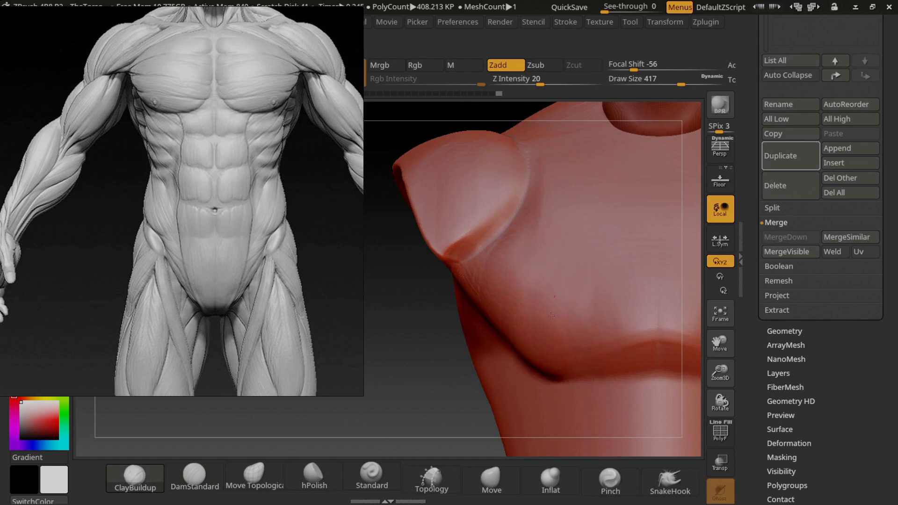
pyautogui.hotkey('ctrl', 'z')
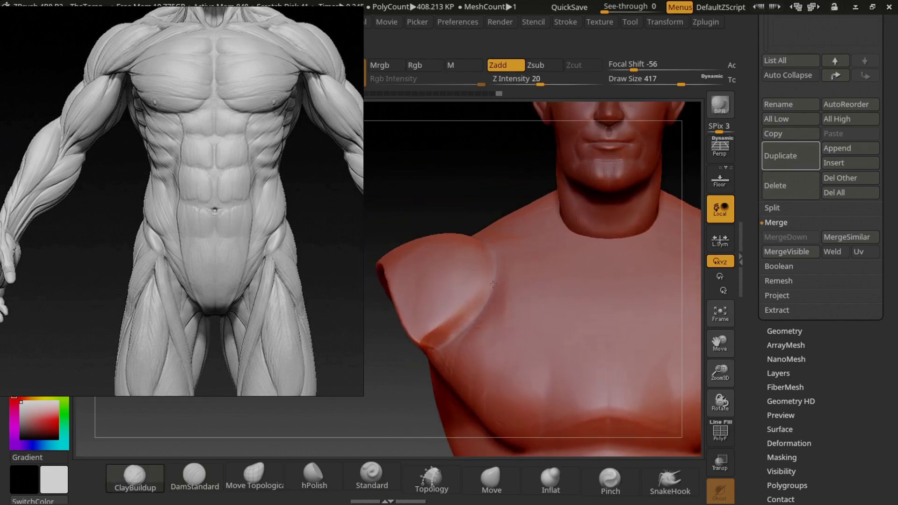
pyautogui.moveTo(480, 275); pyautogui.dragTo(470, 309)
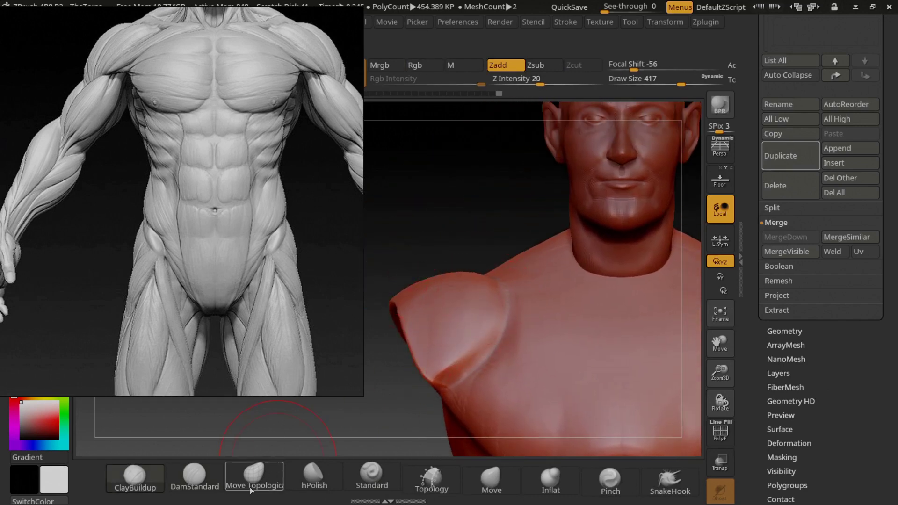
# Insert an InsertMesh sphere on the shoulder, toggling undo and redo to compare
pyautogui.click(255, 489)
pyautogui.moveTo(421, 351); pyautogui.dragTo(468, 319)
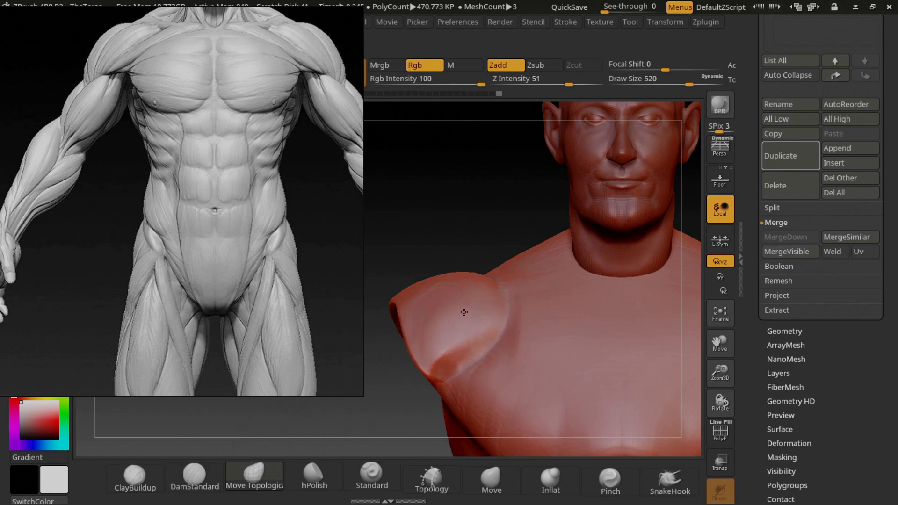
pyautogui.hotkey('ctrl', 'z')
pyautogui.hotkey('ctrl', 'z')
pyautogui.hotkey('ctrl', 'shift', 'z')
pyautogui.hotkey('ctrl', 'z')
pyautogui.hotkey('ctrl', 'shift', 'z')
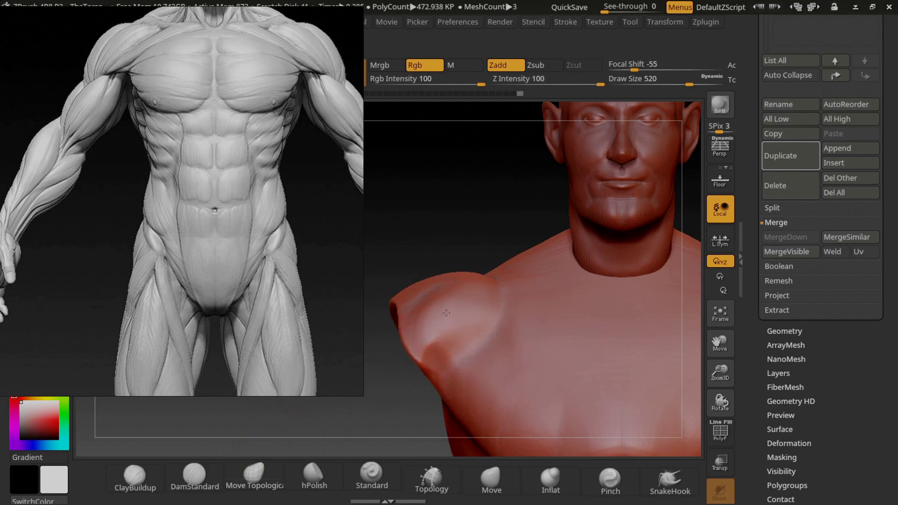
pyautogui.hotkey('ctrl', 'z')
pyautogui.press('f')
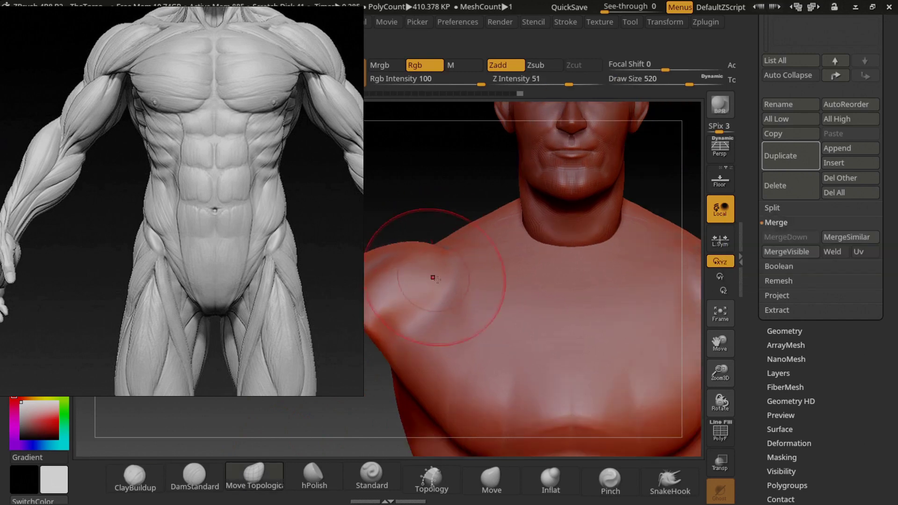
pyautogui.hotkey('ctrl', 'shift', 'z')
# Extend the crease up the front of the shoulder, then undo it and the inserted sphere
pyautogui.click(212, 477)
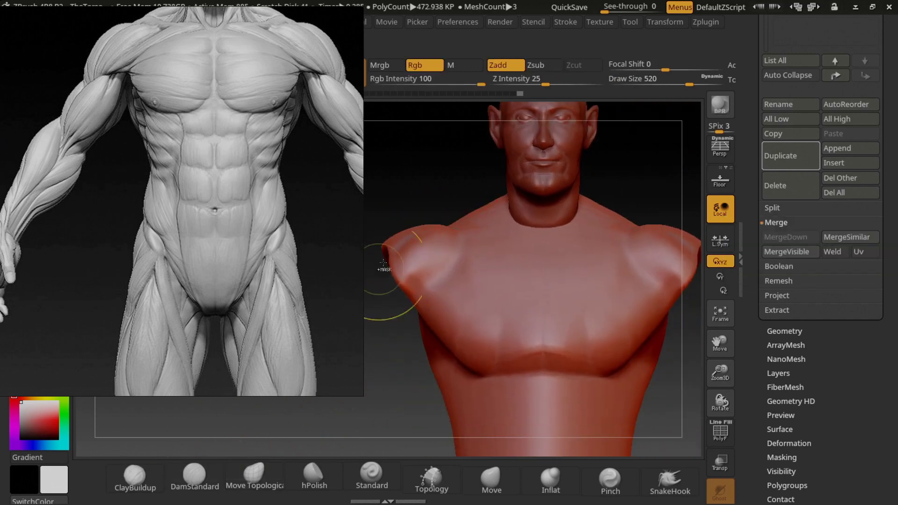
pyautogui.hotkey('ctrl', 'z')
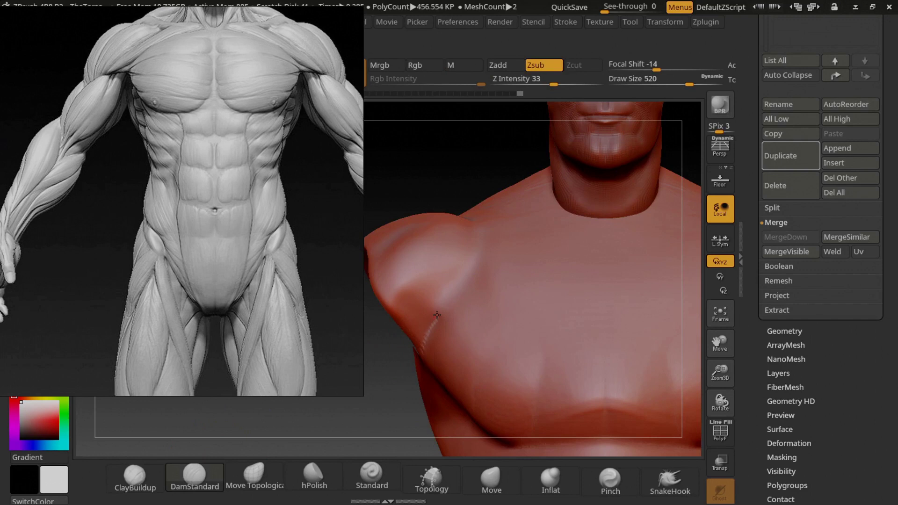
pyautogui.moveTo(430, 322); pyautogui.dragTo(466, 284)
pyautogui.hotkey('ctrl', 'z')
pyautogui.hotkey('ctrl', 'z')
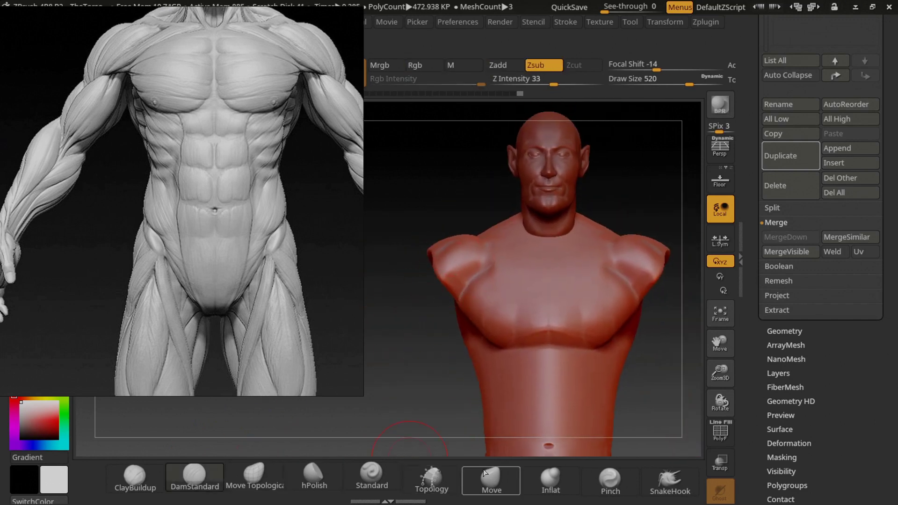
pyautogui.click(377, 476)
# Reduce the brush size to 190 and begin stepping through the sternum edits
pyautogui.hotkey('ctrl', 'shift', 'z')
pyautogui.press('s')
pyautogui.moveTo(598, 246); pyautogui.dragTo(574, 243)
pyautogui.hotkey('ctrl', 'shift', 'z')
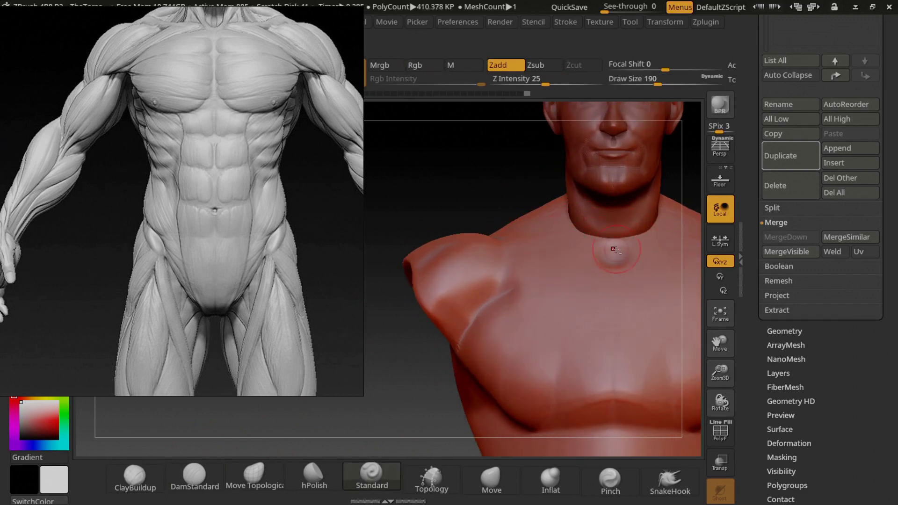
pyautogui.hotkey('ctrl', 'z')
pyautogui.hotkey('ctrl', 'z')
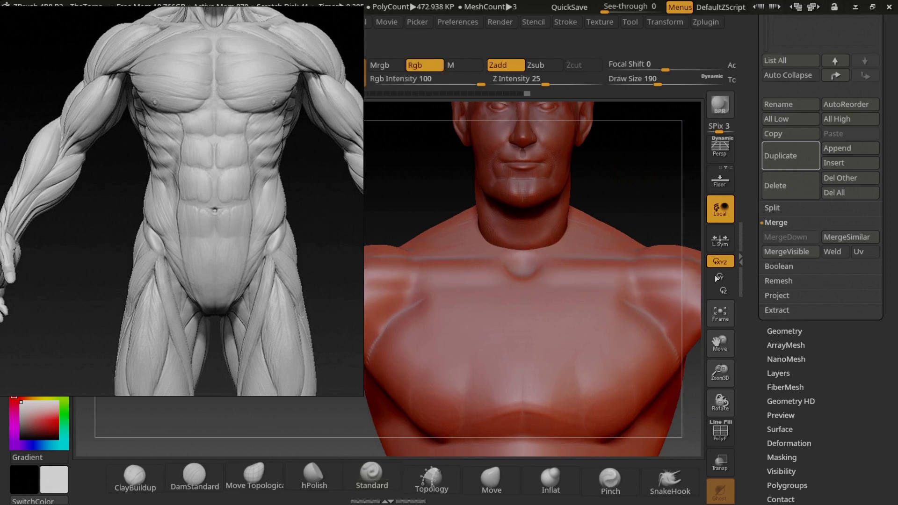
pyautogui.hotkey('ctrl', 'z')
# Compare the chest before and after the sternum bump, ending with the bump restored
pyautogui.hotkey('ctrl', 'shift', 'z')
pyautogui.hotkey('ctrl', 'shift', 'z')
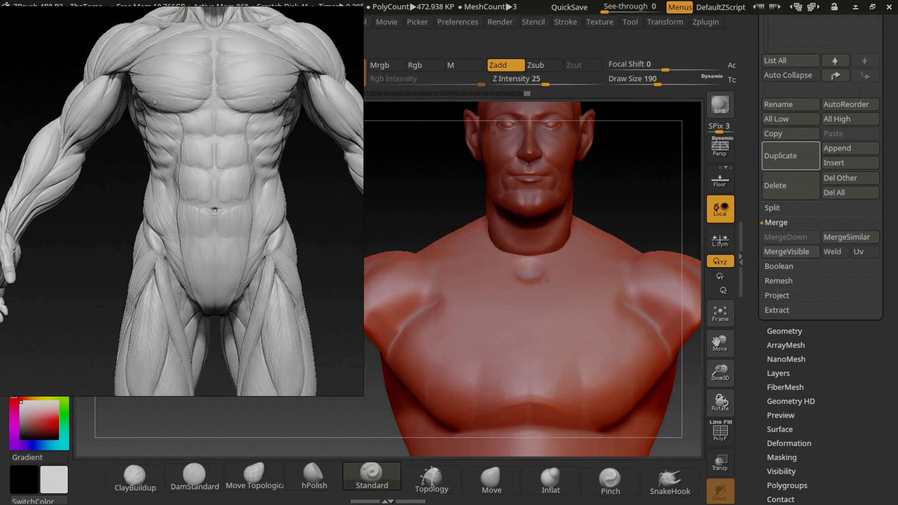
pyautogui.hotkey('ctrl', 'shift', 'z')
pyautogui.hotkey('ctrl', 'z')
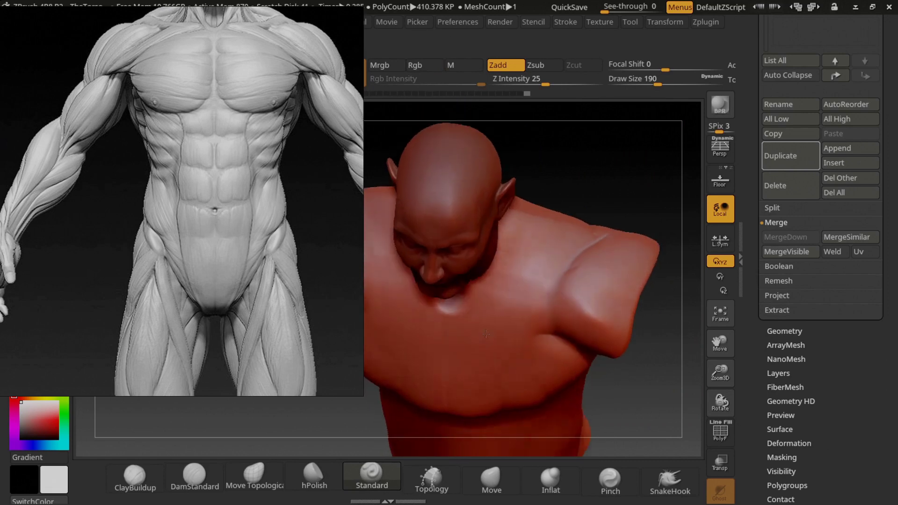
pyautogui.hotkey('ctrl', 'z')
pyautogui.hotkey('ctrl', 'z')
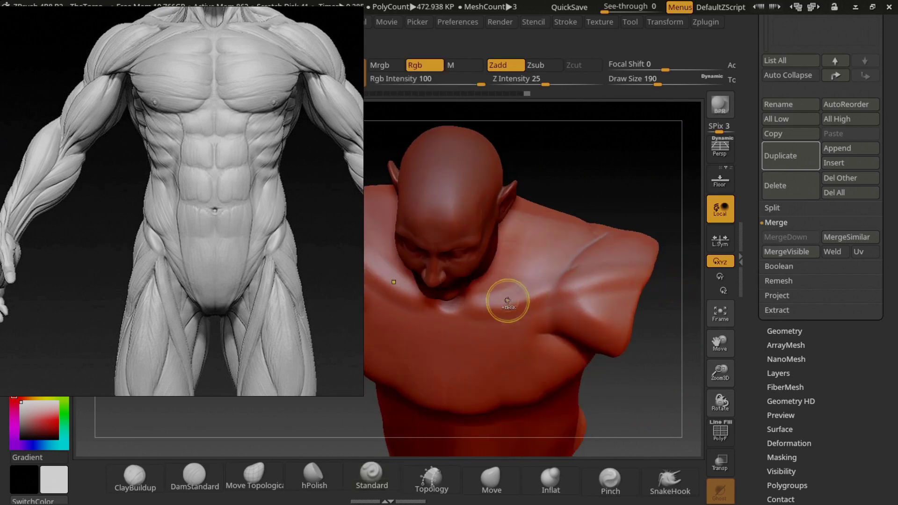
pyautogui.hotkey('ctrl', 'shift', 'z')
pyautogui.hotkey('ctrl', 'z')
pyautogui.hotkey('ctrl', 'z')
pyautogui.hotkey('ctrl', 'z')
pyautogui.hotkey('ctrl', 'z')
pyautogui.hotkey('ctrl', 'z')
pyautogui.hotkey('ctrl', 'z')
pyautogui.hotkey('ctrl', 'z')
pyautogui.hotkey('ctrl', 'z')
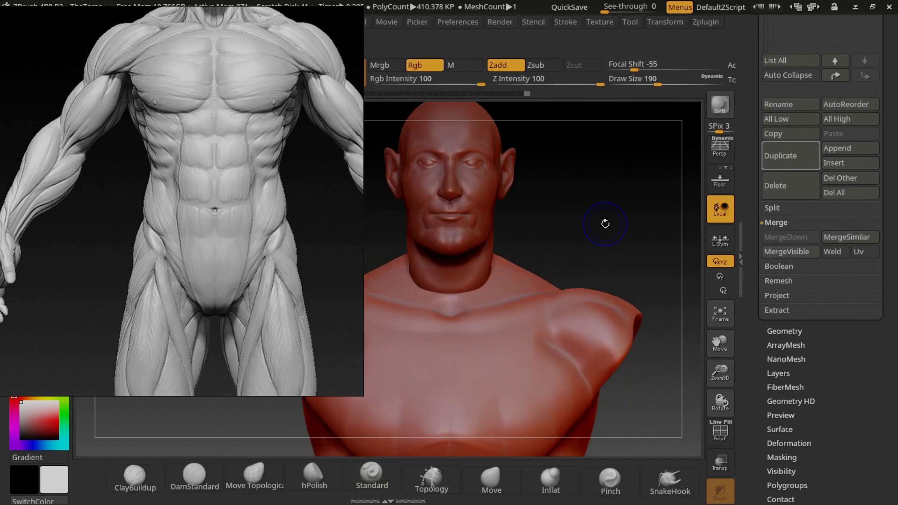
pyautogui.hotkey('ctrl', 'z')
pyautogui.hotkey('ctrl', 'z')
pyautogui.hotkey('ctrl', 'shift', 'z')
pyautogui.hotkey('ctrl', 'shift', 'z')
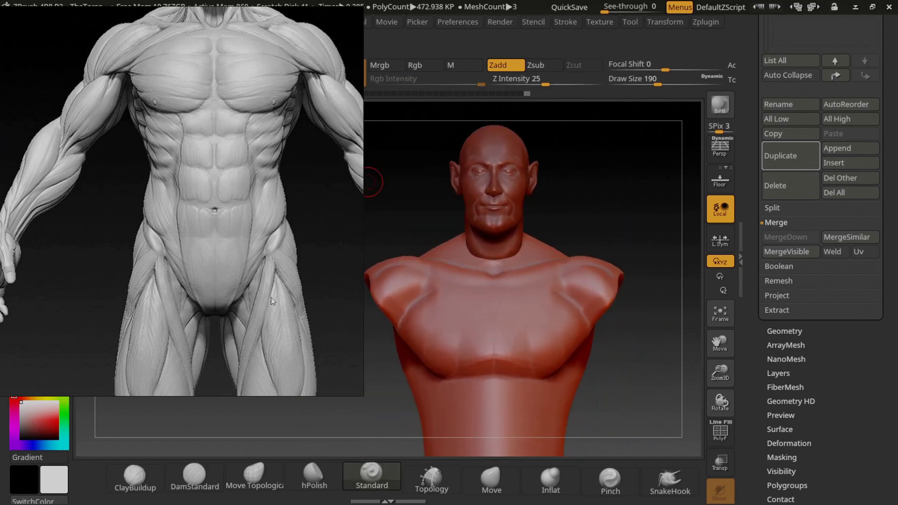
pyautogui.scroll(2, 303, 164)
pyautogui.scroll(2, 302, 156)
# Pan and zoom the PureRef reference to center the side-view shoulder anatomy figure
pyautogui.moveTo(301, 156); pyautogui.dragTo(271, 246, button='middle')
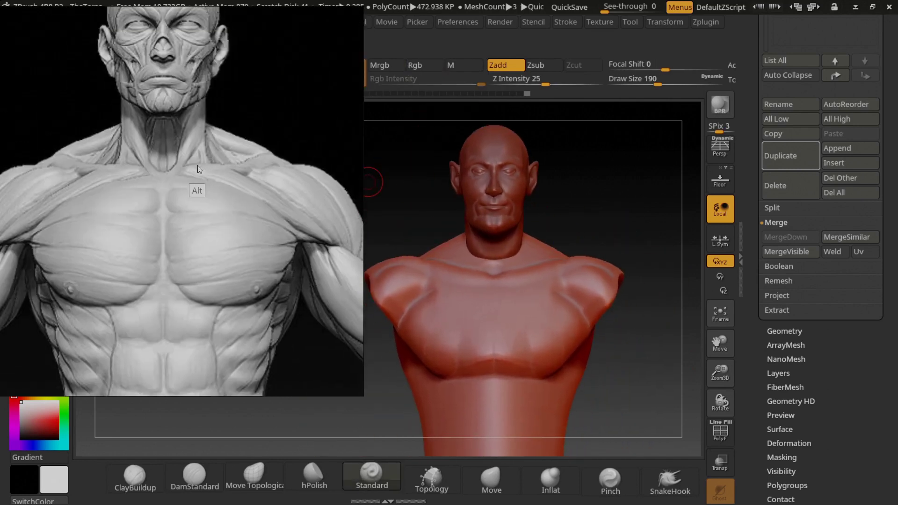
pyautogui.scroll(-5, 262, 242)
pyautogui.moveTo(219, 269); pyautogui.dragTo(251, 225, button='middle')
pyautogui.scroll(3, 252, 224)
pyautogui.scroll(2, 244, 251)
pyautogui.scroll(2, 244, 251)
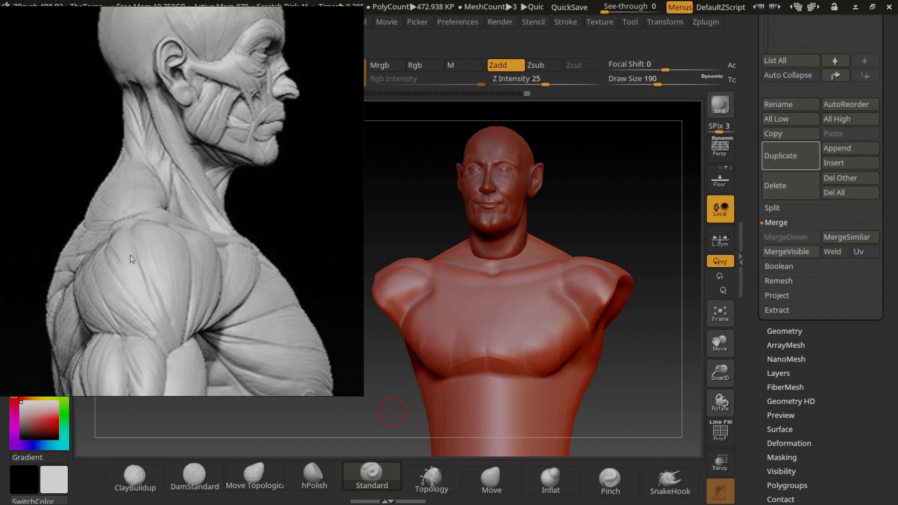
pyautogui.moveTo(246, 231)
pyautogui.mouseDown(button='middle')
pyautogui.moveTo(252, 246)
pyautogui.moveTo(265, 240)
pyautogui.mouseUp(button='middle')
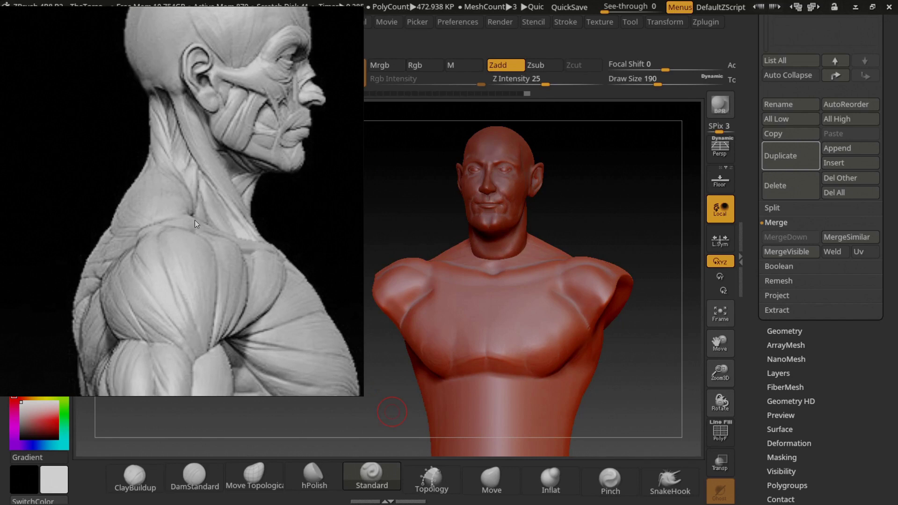
# Push the deltoid rounder using Move Topological at Draw Size 713
pyautogui.moveTo(508, 333)
pyautogui.mouseDown()
pyautogui.moveTo(529, 198)
pyautogui.moveTo(524, 267)
pyautogui.mouseUp()
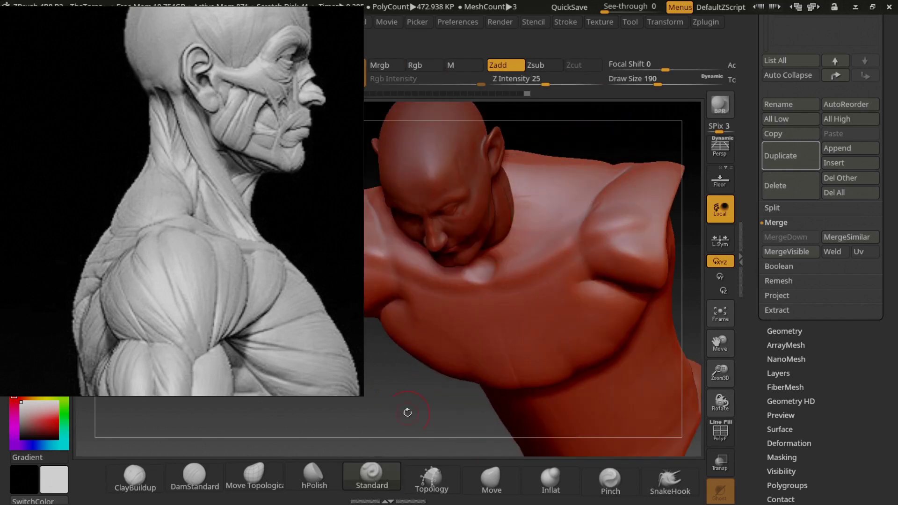
pyautogui.click(263, 473)
pyautogui.moveTo(299, 444); pyautogui.dragTo(539, 252)
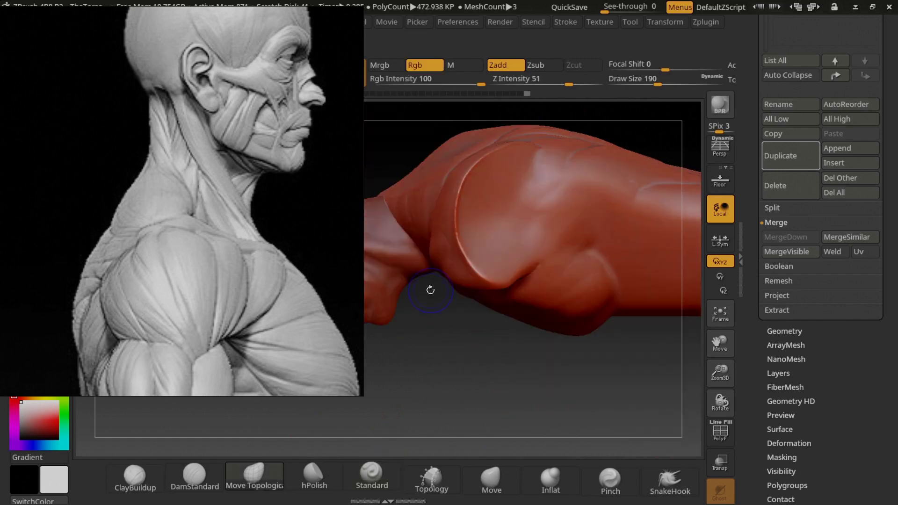
pyautogui.press('b')
pyautogui.press('c')
pyautogui.press('b')
pyautogui.moveTo(474, 254)
pyautogui.mouseDown()
pyautogui.moveTo(478, 270)
pyautogui.moveTo(450, 281)
pyautogui.moveTo(495, 262)
pyautogui.mouseUp()
pyautogui.click(268, 467)
pyautogui.press('s')
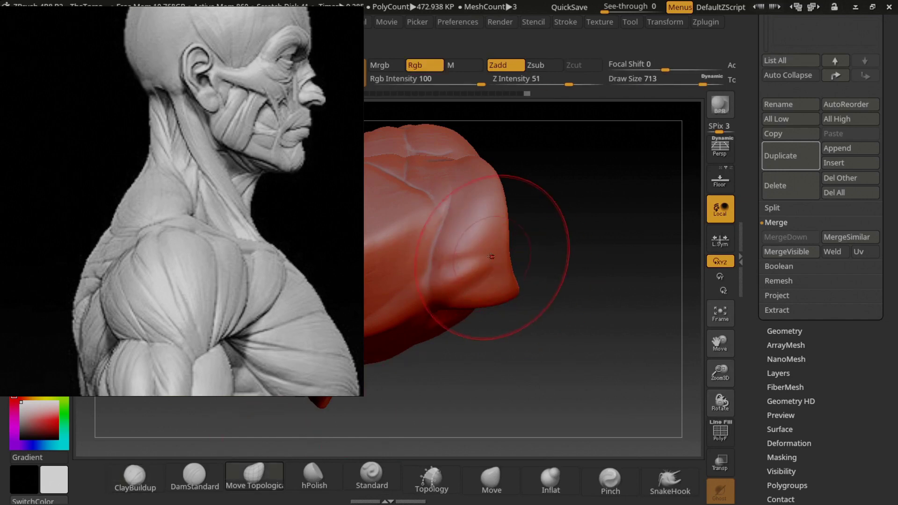
pyautogui.moveTo(444, 278); pyautogui.dragTo(433, 327, button='right')
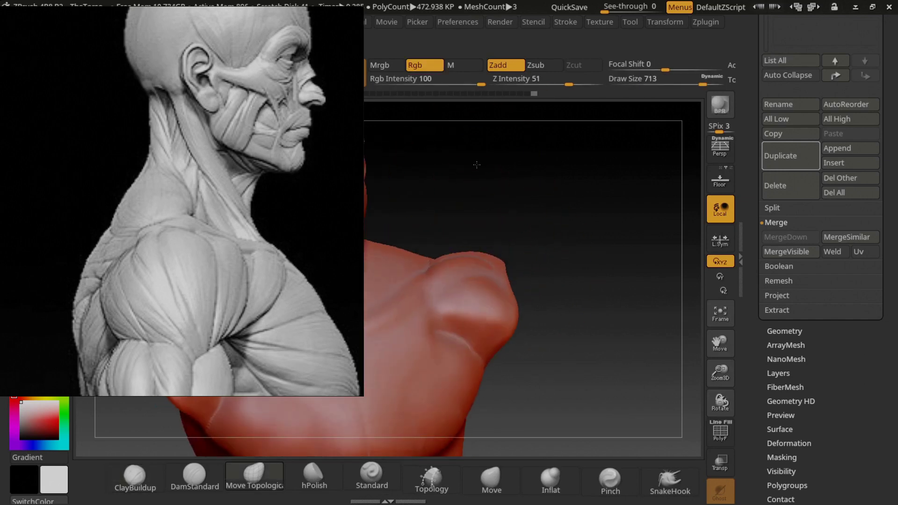
pyautogui.moveTo(435, 323); pyautogui.dragTo(445, 305)
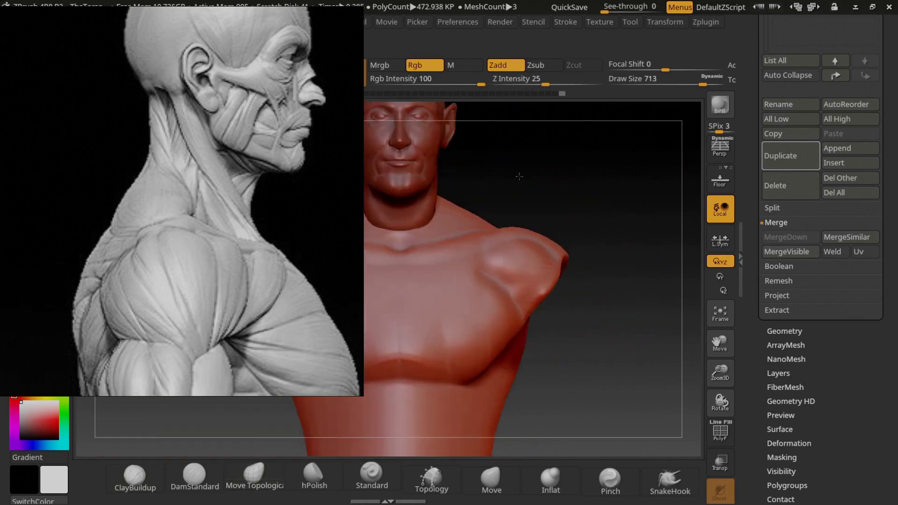
pyautogui.moveTo(541, 176); pyautogui.dragTo(528, 310)
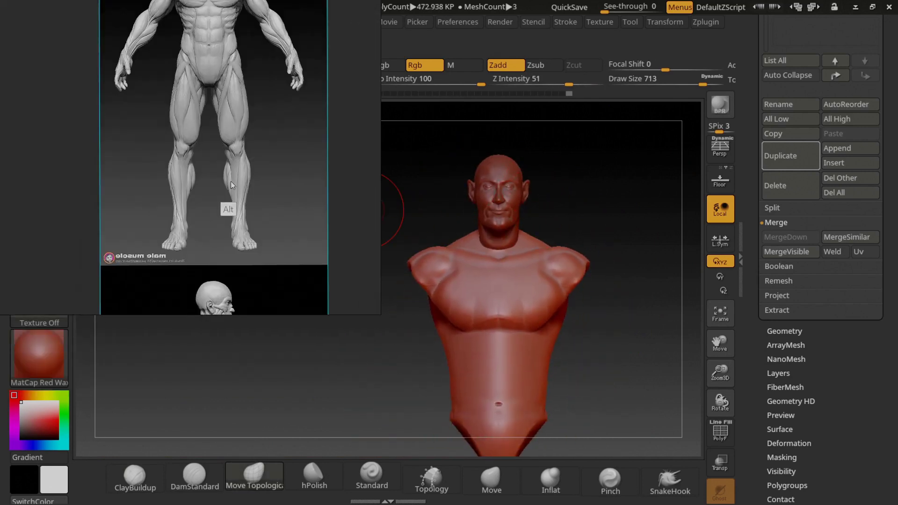
# Frame the chest in reference and bust, setting ClayBuildup to Draw Size 350
pyautogui.scroll(2, 231, 181)
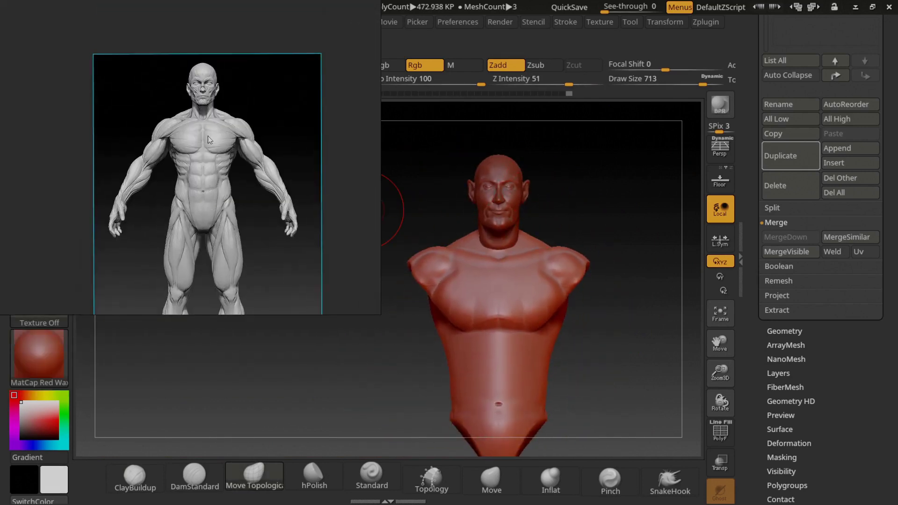
pyautogui.scroll(3, 256, 209)
pyautogui.scroll(2, 291, 257)
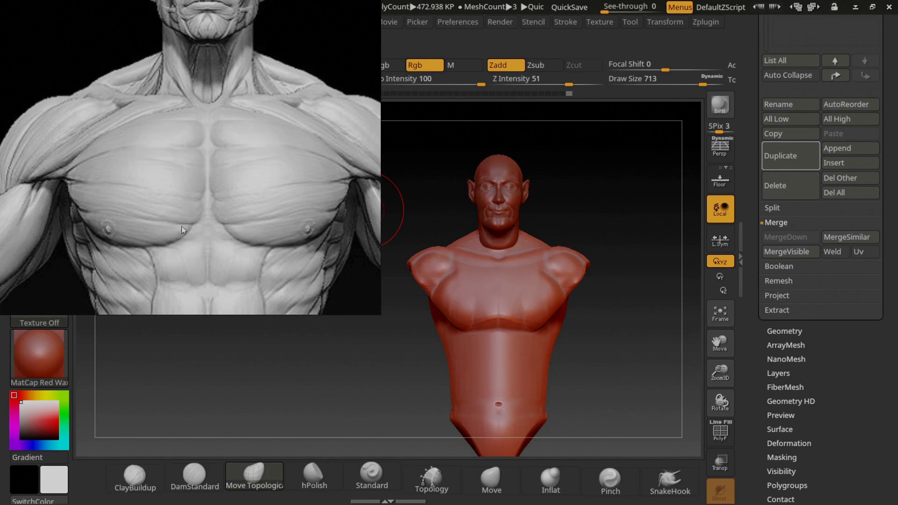
pyautogui.moveTo(175, 222); pyautogui.dragTo(214, 242)
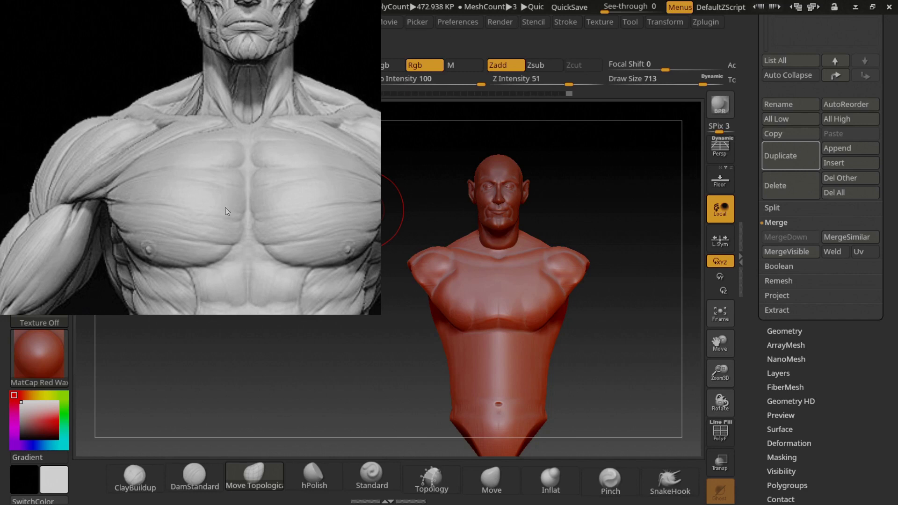
pyautogui.click(140, 477)
pyautogui.keyDown('ctrl'); pyautogui.moveTo(311, 371); pyautogui.dragTo(262, 355); pyautogui.keyUp('ctrl')
pyautogui.keyDown('alt'); pyautogui.moveTo(213, 413); pyautogui.dragTo(234, 385); pyautogui.keyUp('alt')
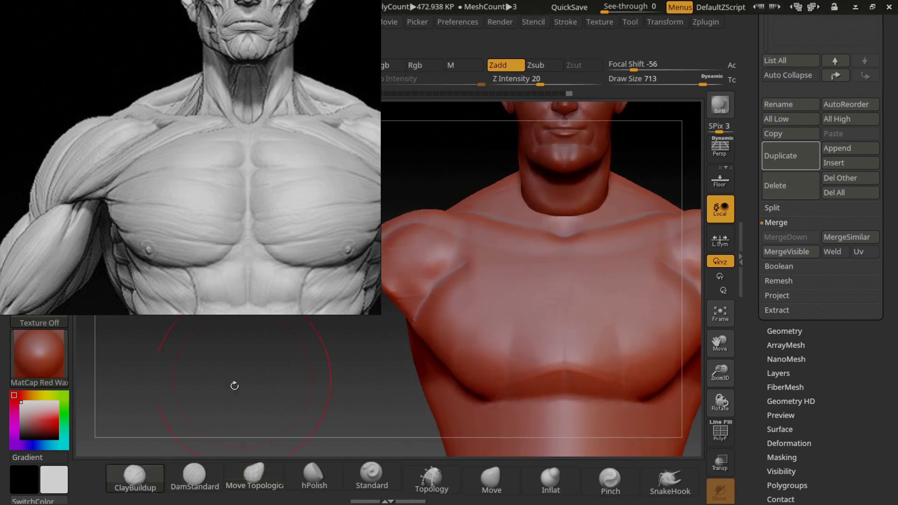
pyautogui.moveTo(223, 421)
pyautogui.mouseDown()
pyautogui.moveTo(398, 323)
pyautogui.moveTo(429, 321)
pyautogui.mouseUp()
pyautogui.press('s')
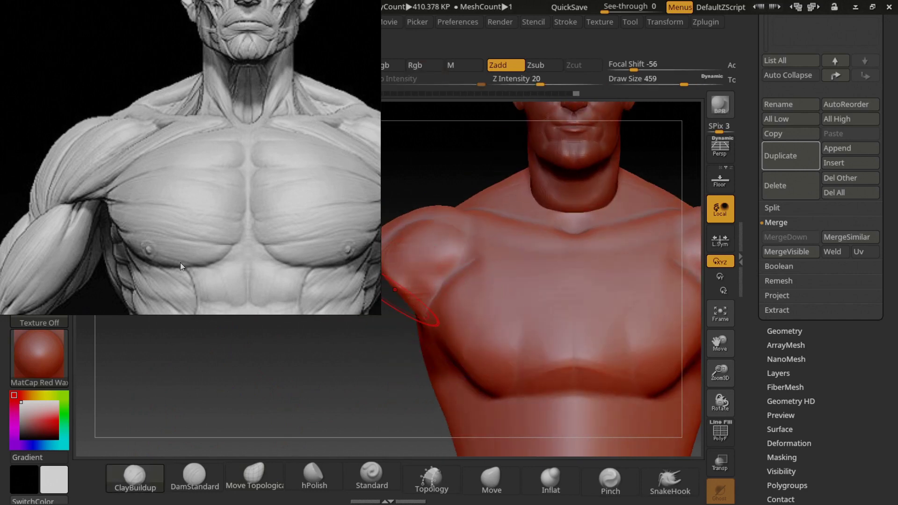
pyautogui.press('[')
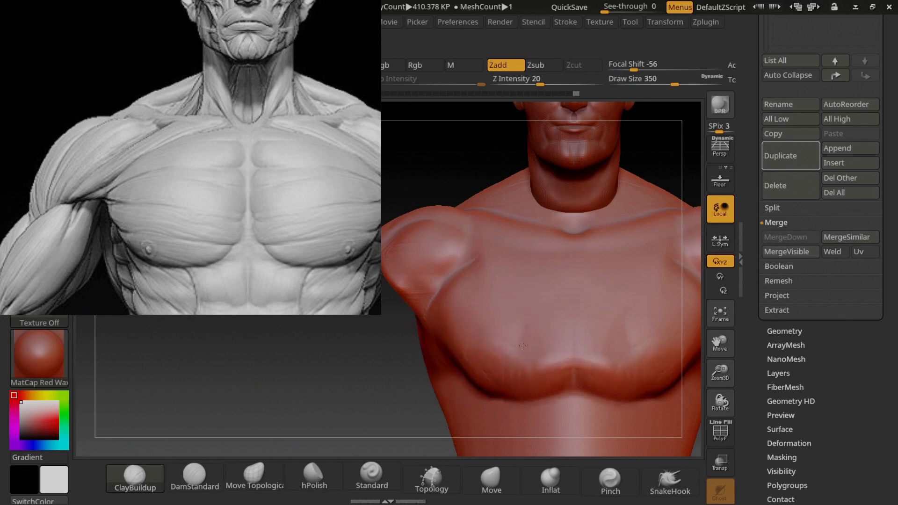
# Carve the pectoral outline and a vertical sternum groove with DamStandard
pyautogui.press('b')
pyautogui.press('s')
pyautogui.press('t')
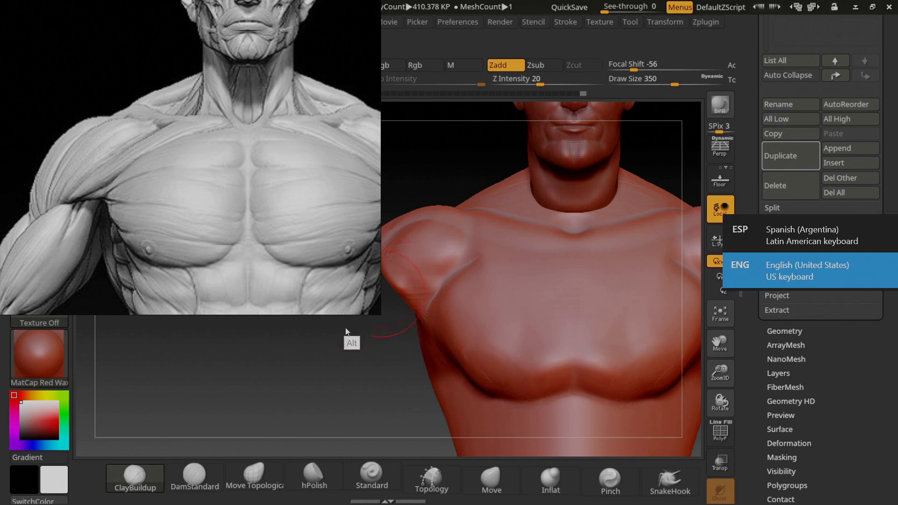
pyautogui.click(204, 480)
pyautogui.keyDown('alt'); pyautogui.moveTo(245, 422); pyautogui.dragTo(228, 402); pyautogui.keyUp('alt')
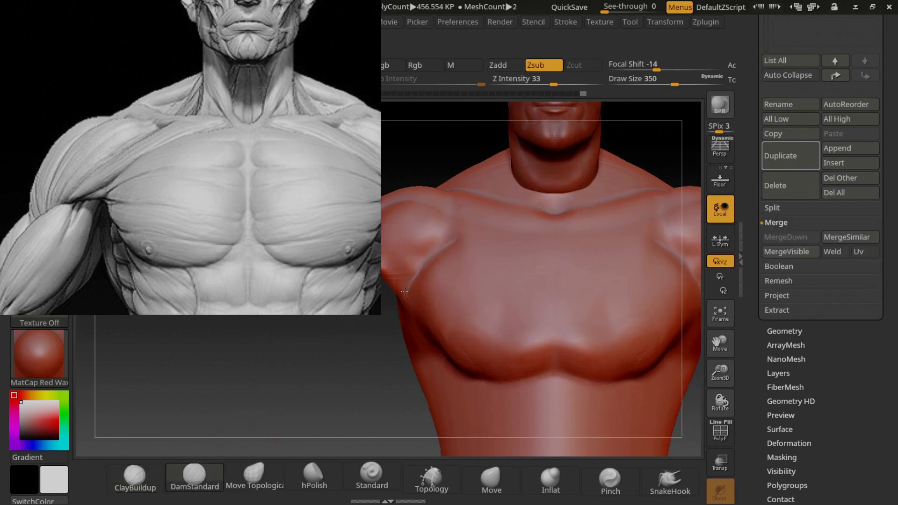
pyautogui.moveTo(506, 235); pyautogui.dragTo(537, 240)
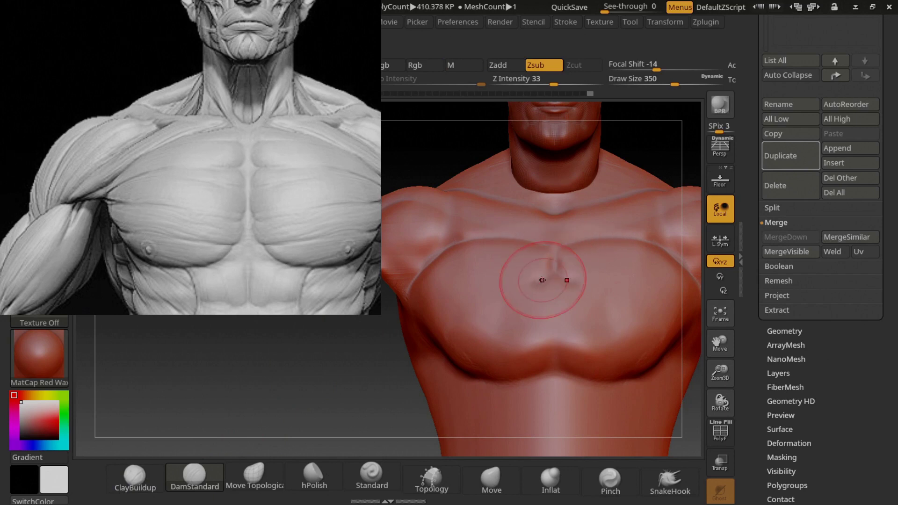
pyautogui.moveTo(554, 295)
pyautogui.mouseDown()
pyautogui.moveTo(554, 338)
pyautogui.moveTo(519, 352)
pyautogui.mouseUp()
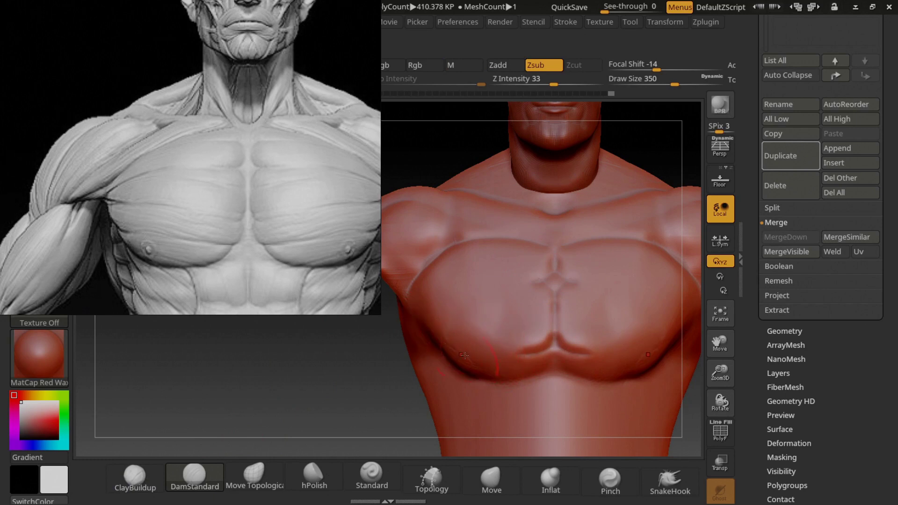
# Adjust the reference and orbit the bust to a frontal view of both pecs
pyautogui.keyDown('ctrl'); pyautogui.scroll(-3, 121, 223); pyautogui.keyUp('ctrl')
pyautogui.scroll(-2, 158, 84)
pyautogui.scroll(-4, 152, 200)
pyautogui.scroll(2, 267, 243)
pyautogui.scroll(2, 130, 185)
pyautogui.scroll(-5, 129, 177)
pyautogui.scroll(3, 152, 102)
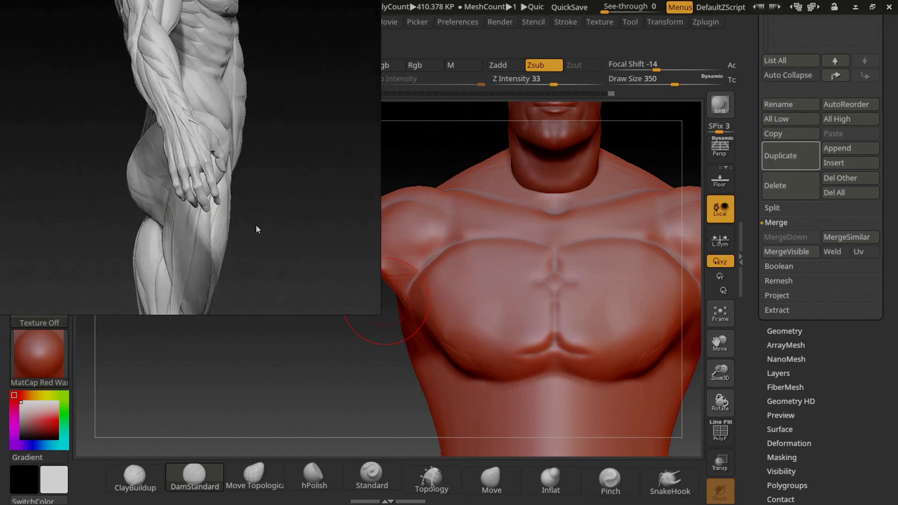
pyautogui.scroll(2, 160, 256)
pyautogui.scroll(1, 144, 173)
pyautogui.scroll(3, 158, 218)
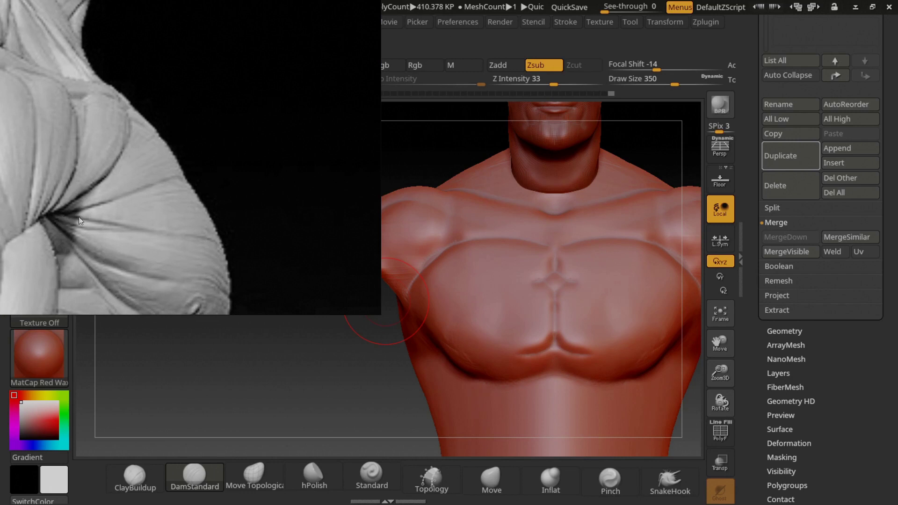
pyautogui.moveTo(346, 384); pyautogui.dragTo(461, 300)
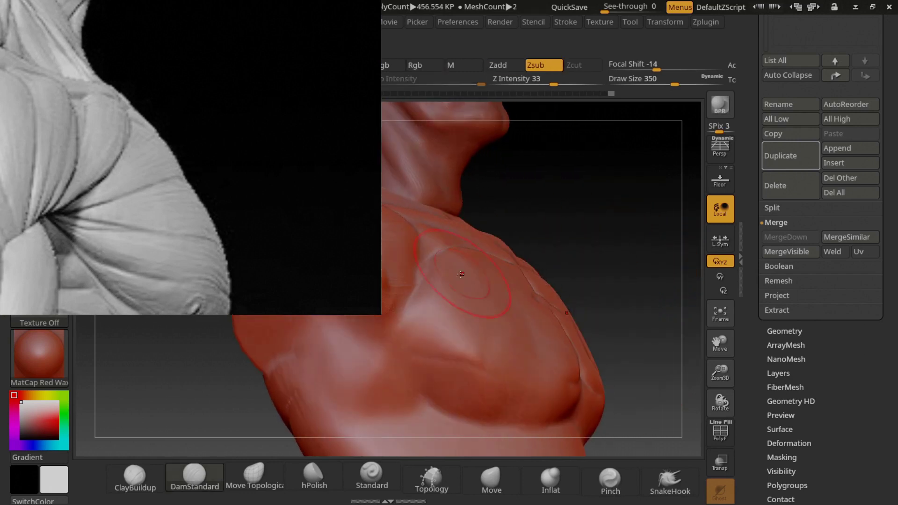
pyautogui.moveTo(388, 330)
pyautogui.mouseDown()
pyautogui.moveTo(402, 308)
pyautogui.moveTo(560, 247)
pyautogui.mouseUp()
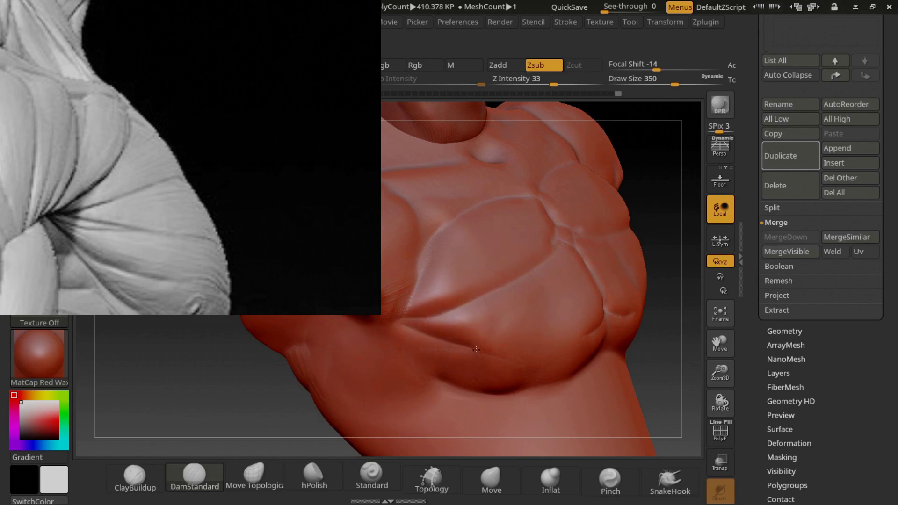
pyautogui.moveTo(650, 290); pyautogui.dragTo(425, 336)
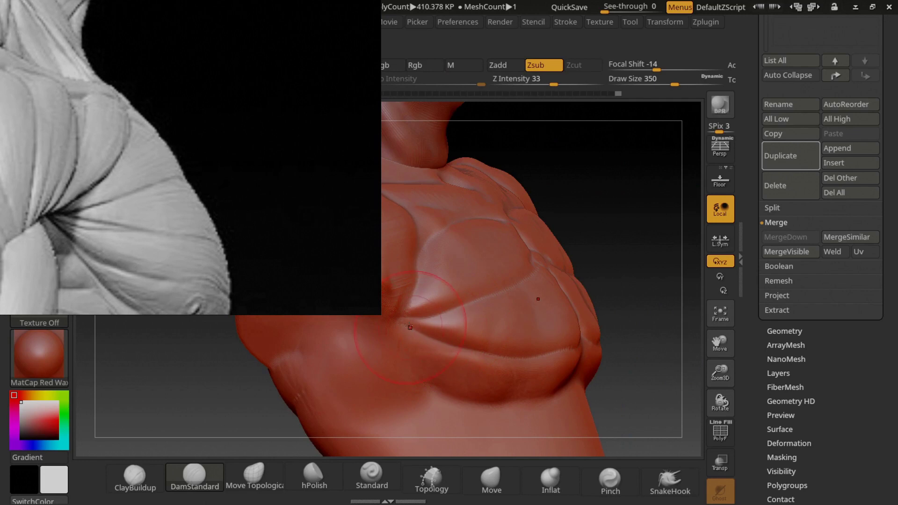
pyautogui.moveTo(524, 388)
pyautogui.mouseDown()
pyautogui.moveTo(460, 311)
pyautogui.moveTo(482, 307)
pyautogui.moveTo(449, 346)
pyautogui.mouseUp()
# Build up clay along the lower pectoral edge with ClayBuildup, then select DamStandard
pyautogui.press('b')
pyautogui.press('c')
pyautogui.press('b')
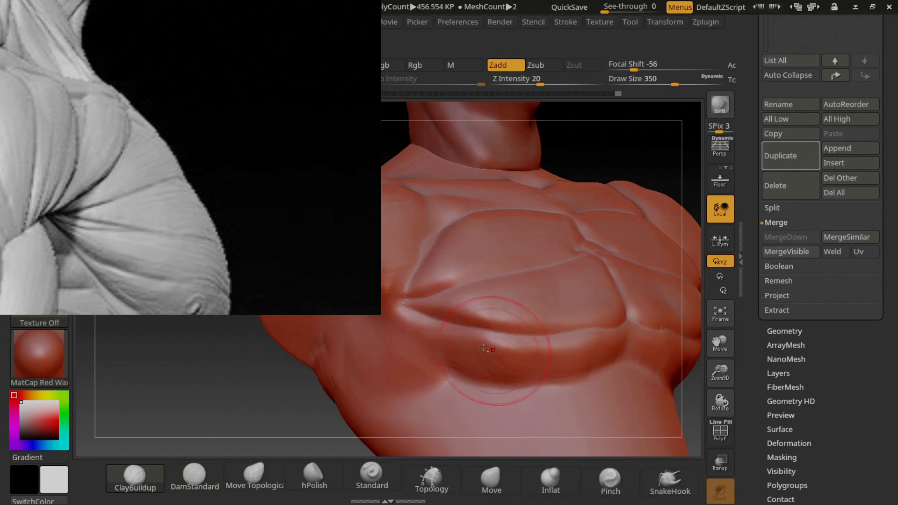
pyautogui.moveTo(464, 333)
pyautogui.mouseDown()
pyautogui.moveTo(520, 345)
pyautogui.moveTo(637, 335)
pyautogui.mouseUp()
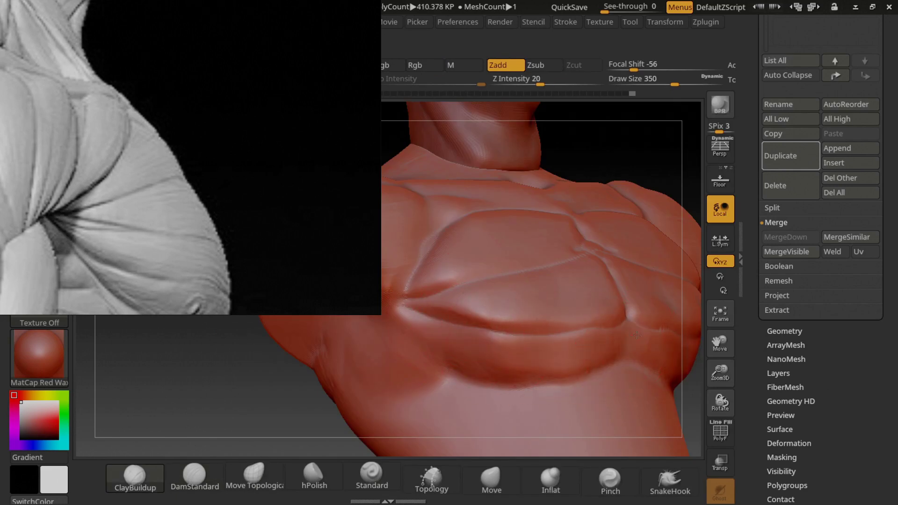
pyautogui.moveTo(489, 337); pyautogui.dragTo(461, 347)
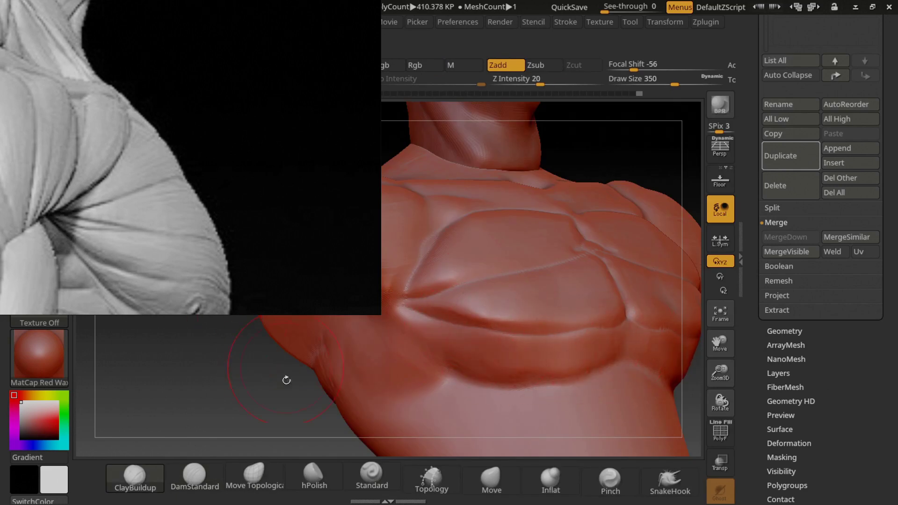
pyautogui.click(214, 472)
pyautogui.scroll(-5, 218, 249)
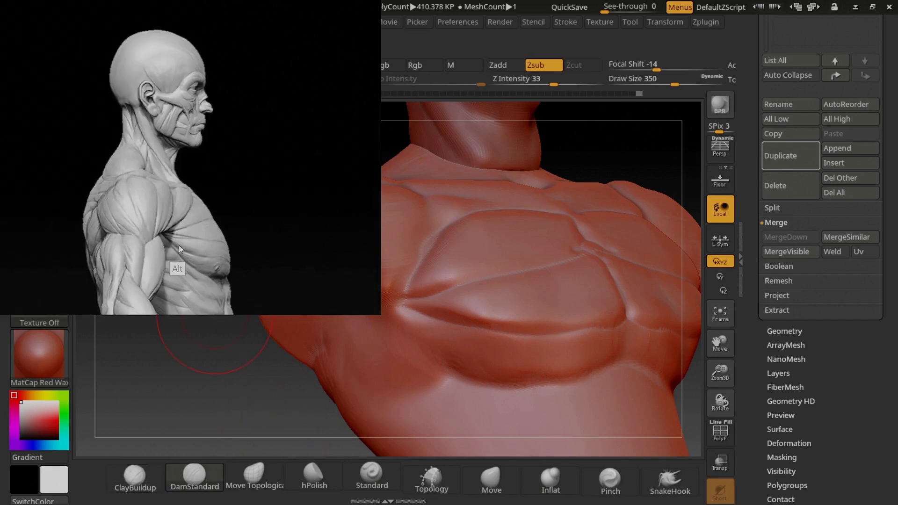
# Deepen the crease beneath the pectoral with DamStandard
pyautogui.scroll(-5, 240, 254)
pyautogui.scroll(-5, 213, 161)
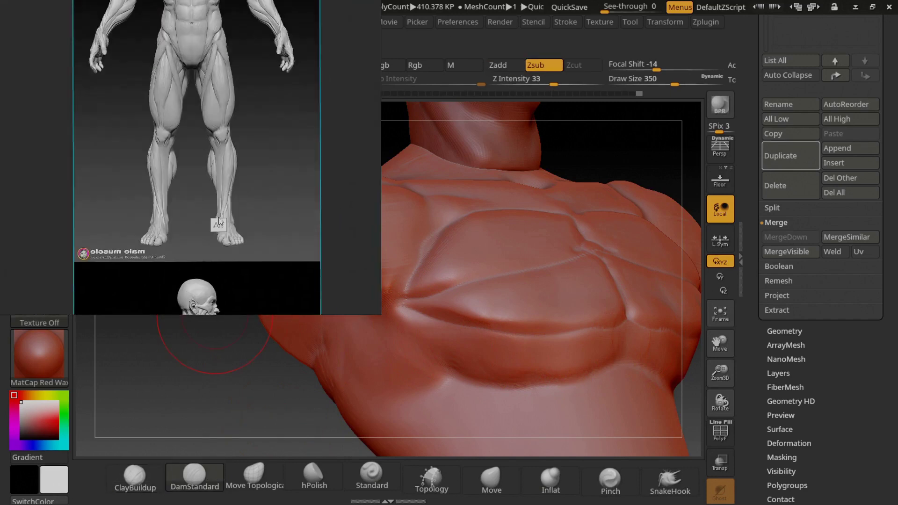
pyautogui.scroll(5, 189, 40)
pyautogui.scroll(2, 145, 102)
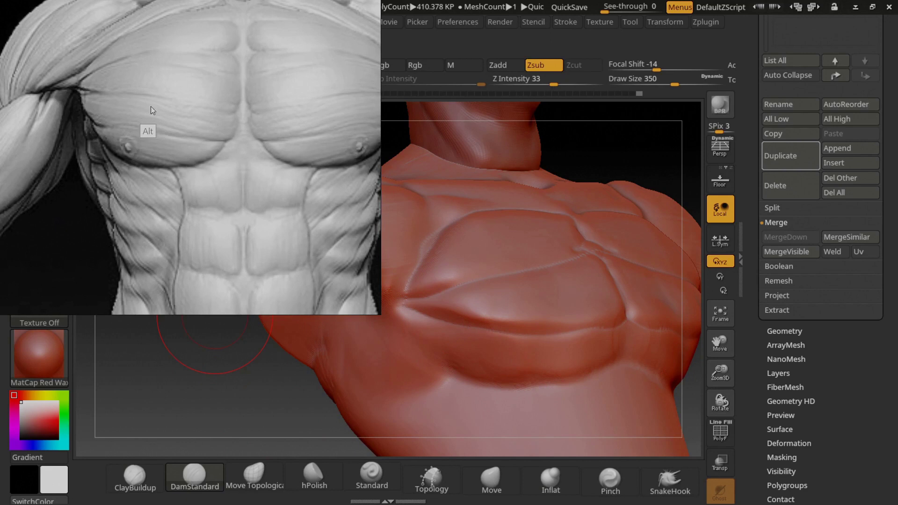
pyautogui.moveTo(516, 354); pyautogui.dragTo(466, 334)
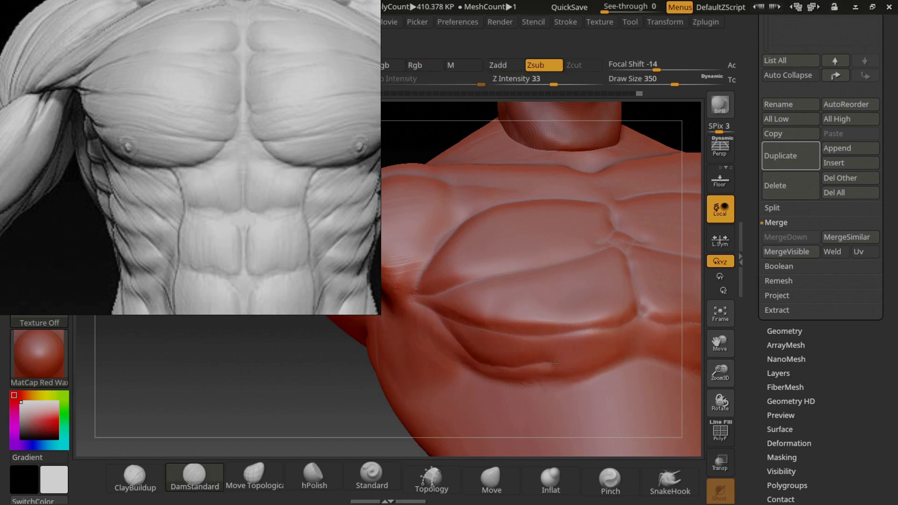
pyautogui.keyDown('shift'); pyautogui.moveTo(551, 364); pyautogui.dragTo(465, 351); pyautogui.keyUp('shift')
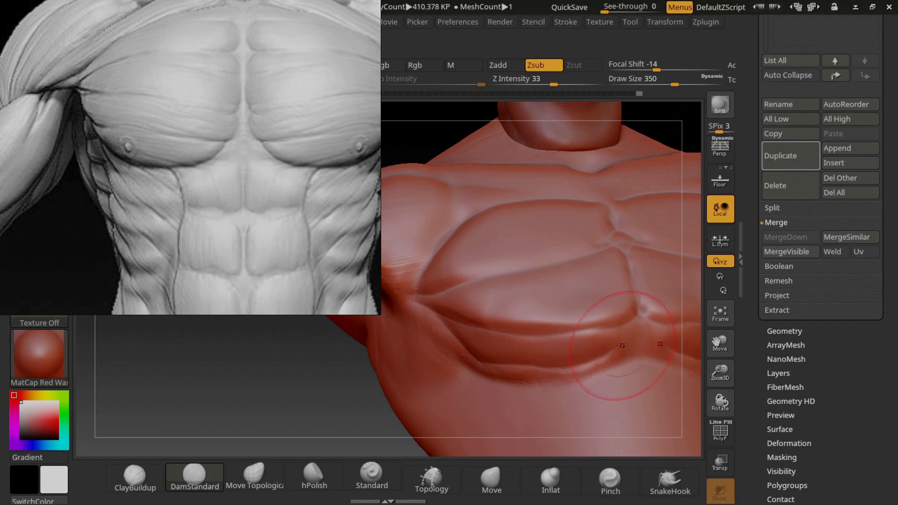
pyautogui.moveTo(580, 362); pyautogui.dragTo(620, 348, button='right')
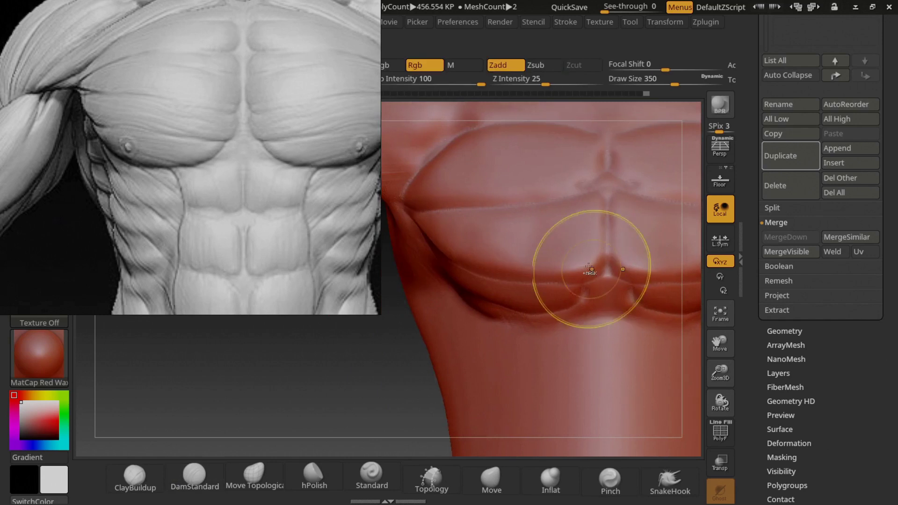
# Sculpt and smooth ClayBuildup grooves down the abdomen to the navel, then show the brush alphas
pyautogui.scroll(-2, 338, 230)
pyautogui.scroll(-2, 262, 220)
pyautogui.scroll(-2, 278, 222)
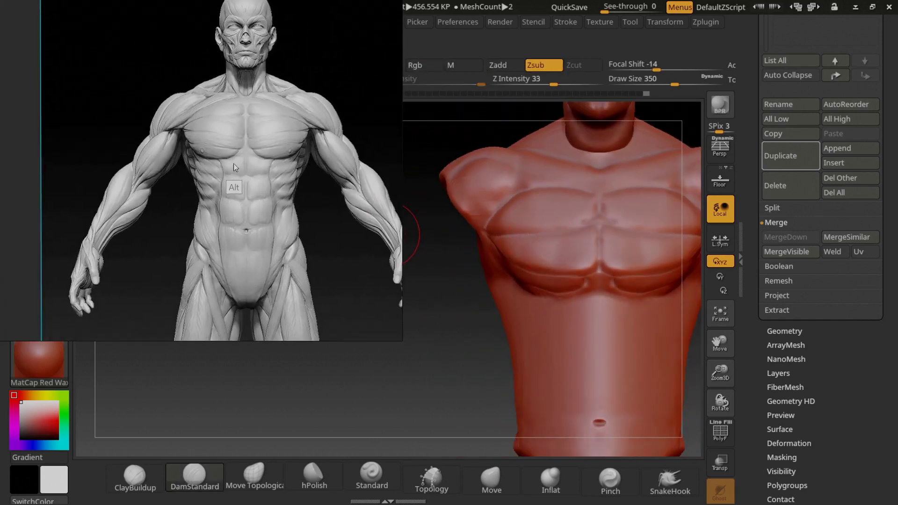
pyautogui.moveTo(596, 294); pyautogui.dragTo(460, 295, button='right')
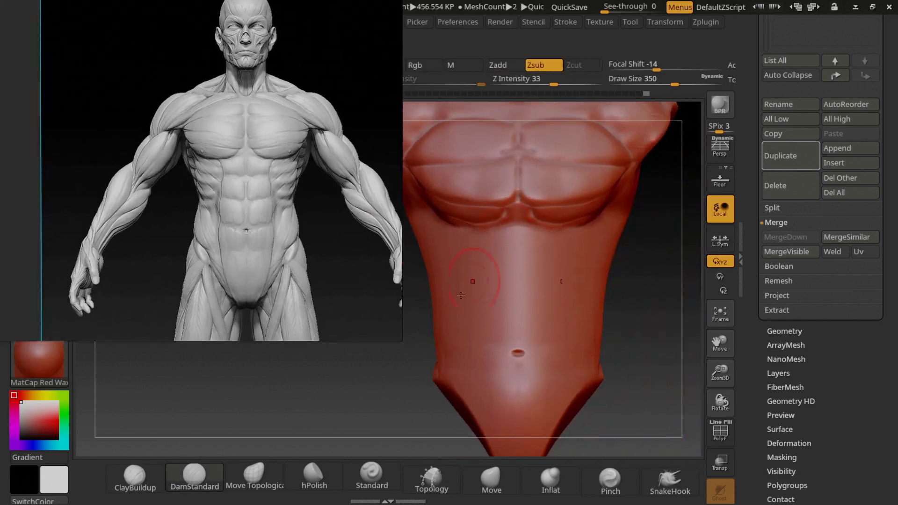
pyautogui.click(136, 477)
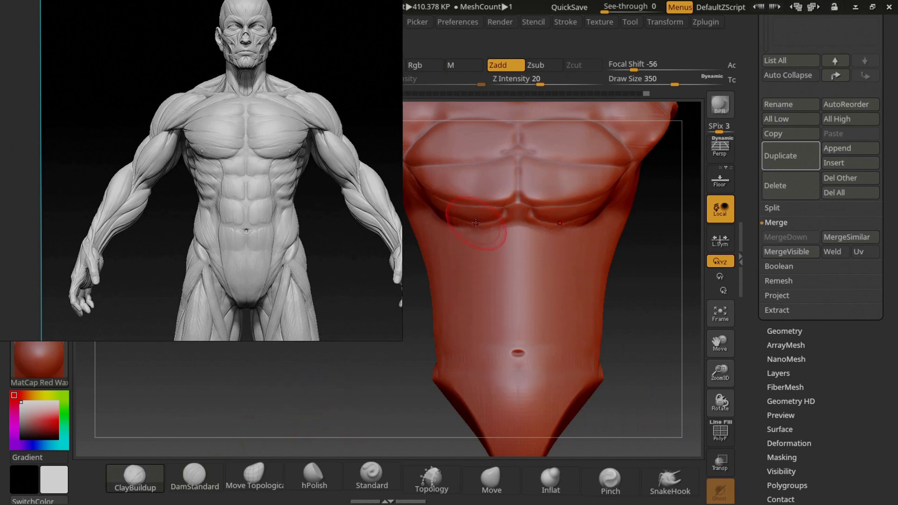
pyautogui.moveTo(484, 261)
pyautogui.mouseDown()
pyautogui.moveTo(482, 380)
pyautogui.moveTo(505, 447)
pyautogui.mouseUp()
pyautogui.moveTo(523, 417)
pyautogui.keyDown('shift'); pyautogui.mouseDown()
pyautogui.moveTo(517, 225)
pyautogui.moveTo(518, 406)
pyautogui.moveTo(513, 364)
pyautogui.mouseUp(); pyautogui.keyUp('shift')
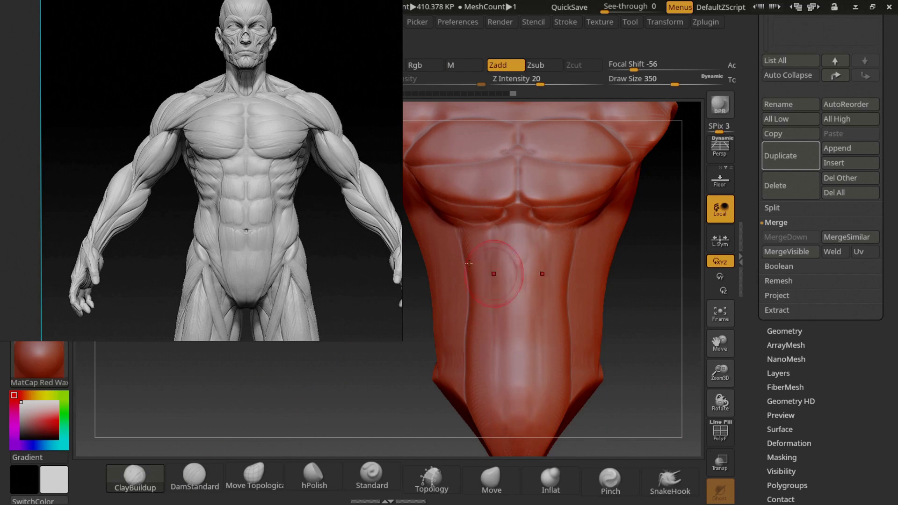
pyautogui.moveTo(124, 196); pyautogui.dragTo(247, 240)
pyautogui.click(46, 239)
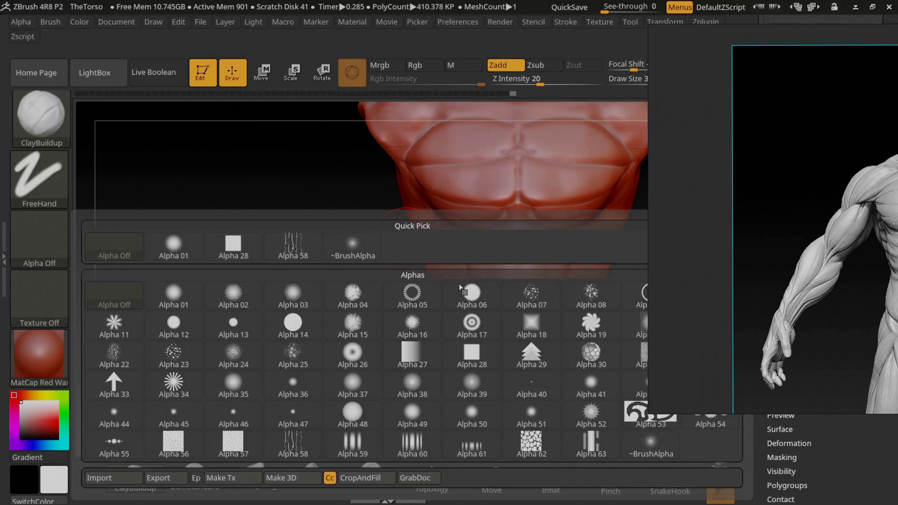
# Stroke vertical ClayBuildup ridges down the abdomen centre with Alpha 06, then smooth them
pyautogui.click(481, 296)
pyautogui.moveTo(836, 167); pyautogui.dragTo(84, 139)
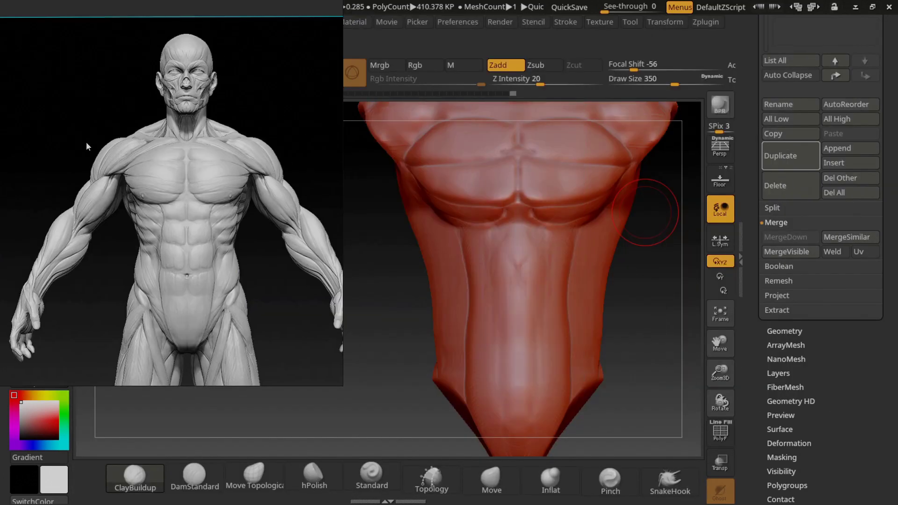
pyautogui.moveTo(518, 268); pyautogui.dragTo(517, 355)
pyautogui.press(']')
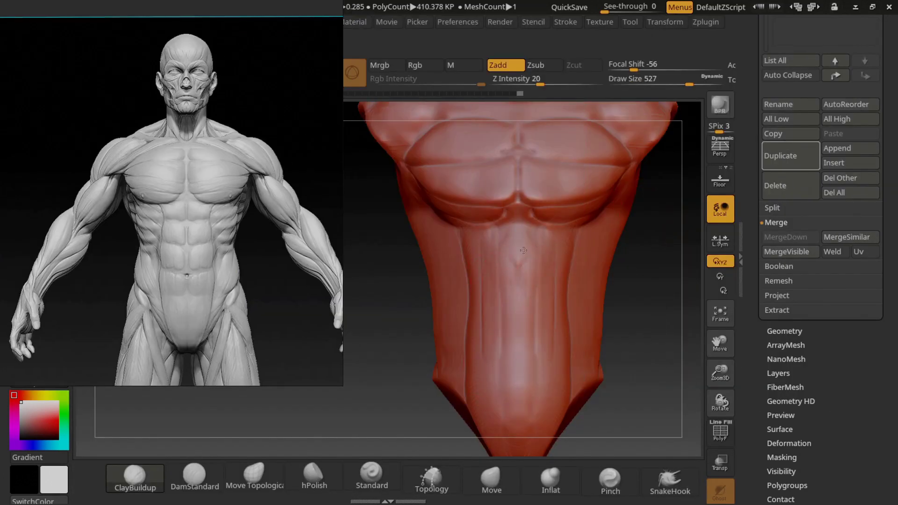
pyautogui.press('b')
pyautogui.press('s')
pyautogui.press('t')
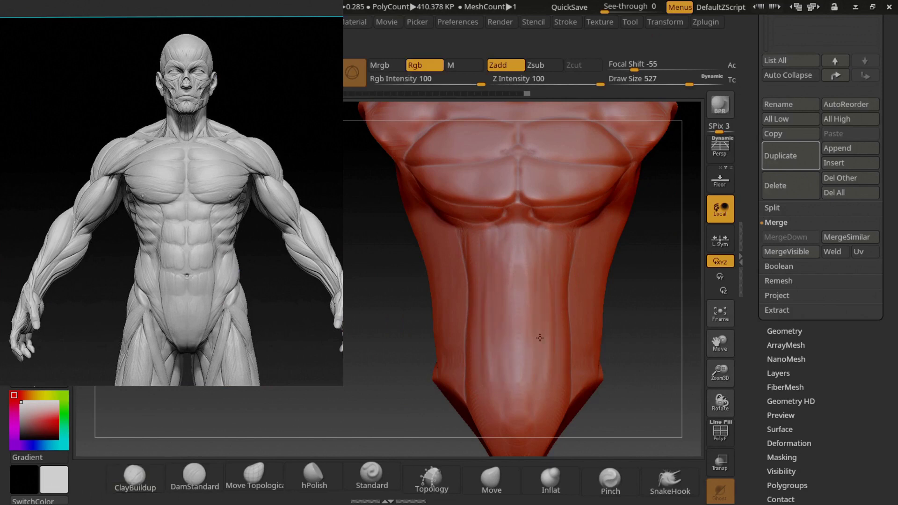
pyautogui.moveTo(512, 305)
pyautogui.mouseDown()
pyautogui.moveTo(497, 282)
pyautogui.moveTo(563, 244)
pyautogui.mouseUp()
# Return to ClayBuildup, lower Draw Size to 307 and undo the last chest stroke
pyautogui.press('b')
pyautogui.press('c')
pyautogui.press('b')
pyautogui.moveTo(655, 262); pyautogui.dragTo(571, 220)
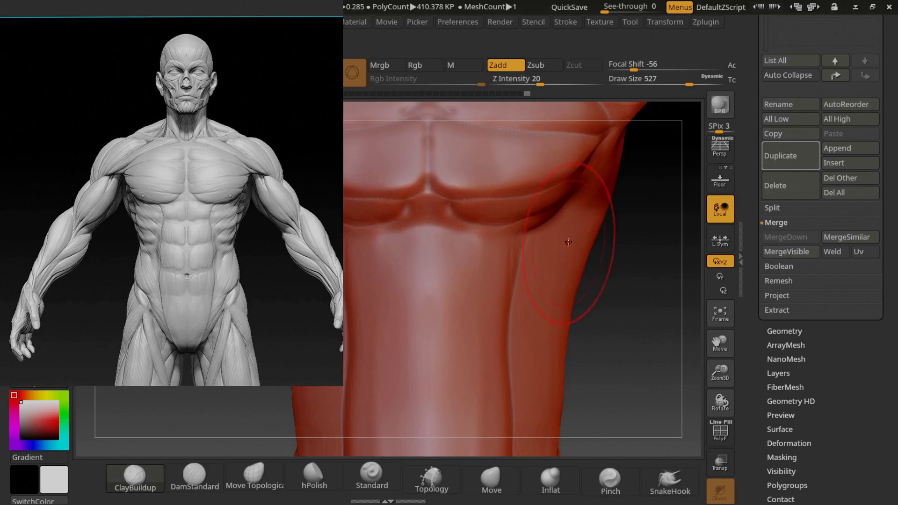
pyautogui.press('s')
pyautogui.moveTo(542, 252); pyautogui.dragTo(529, 252)
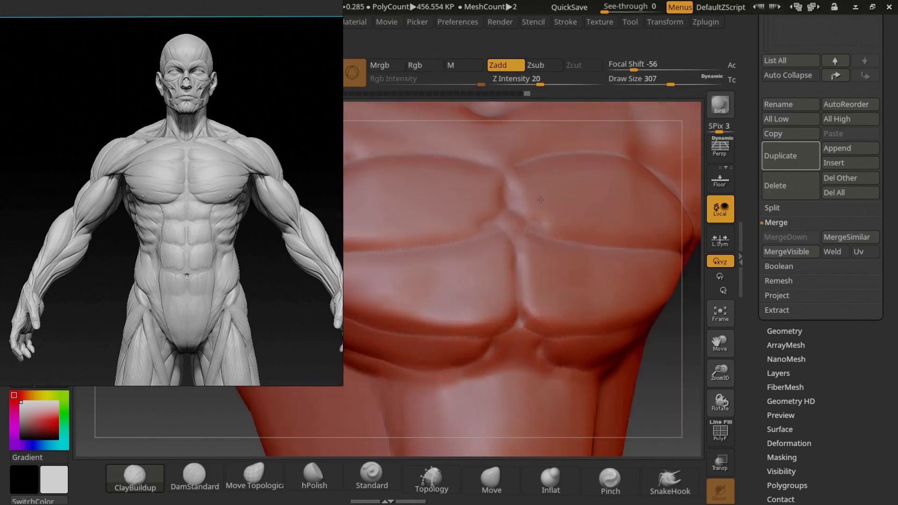
pyautogui.hotkey('ctrl', 'z')
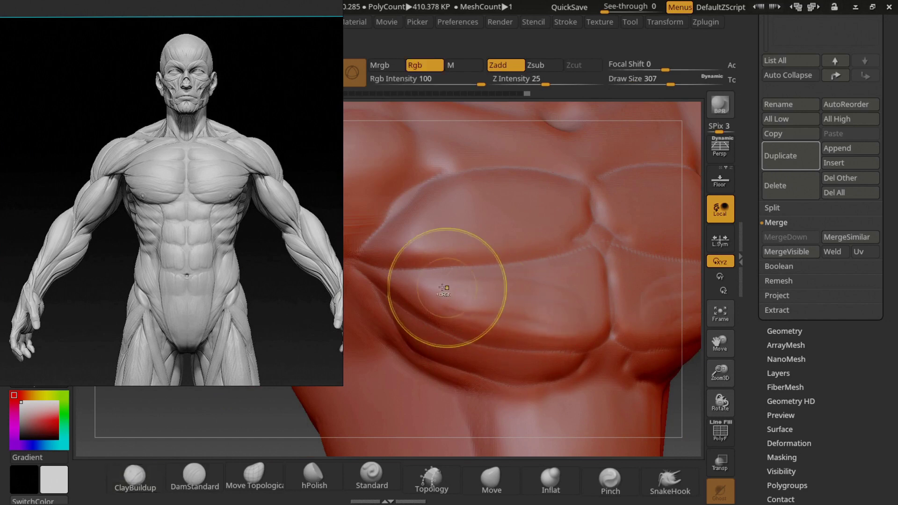
# Sculpt fibre-like striations across the lower and upper pectoral
pyautogui.moveTo(497, 314); pyautogui.dragTo(596, 326)
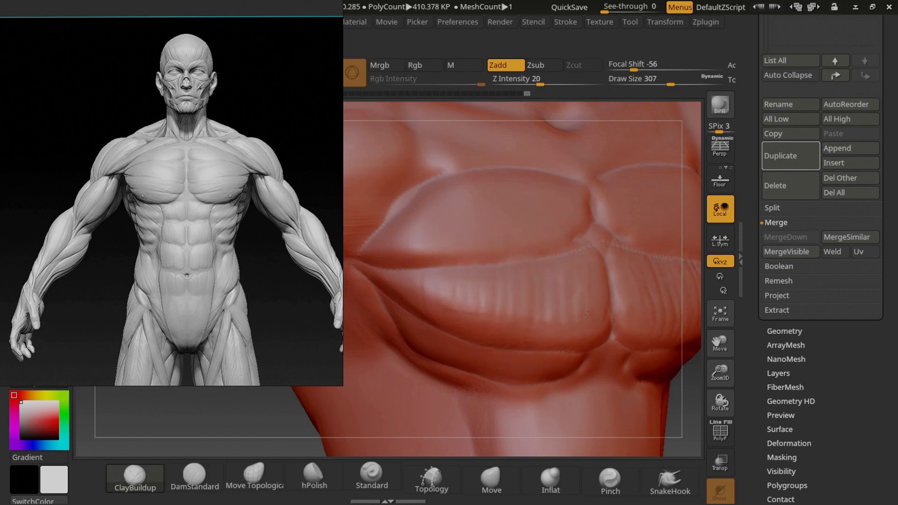
pyautogui.moveTo(456, 251); pyautogui.dragTo(576, 225)
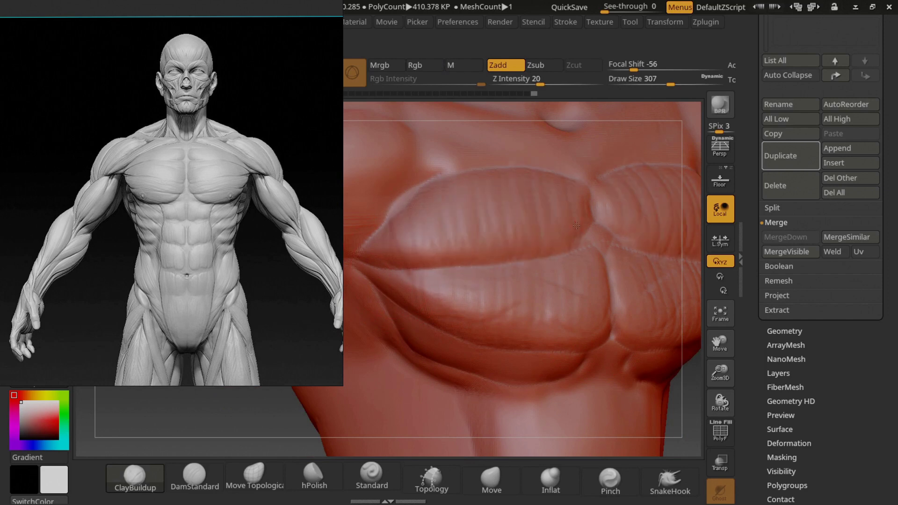
pyautogui.press('f')
pyautogui.moveTo(597, 245); pyautogui.dragTo(551, 218, button='right')
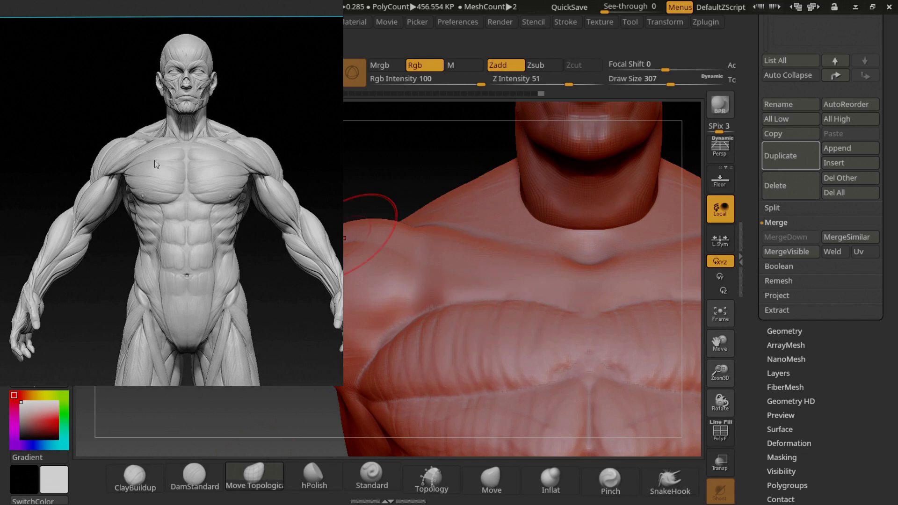
# Smooth away the crease under the pectoral with Draw Size 220
pyautogui.scroll(5, 254, 247)
pyautogui.moveTo(570, 249); pyautogui.dragTo(566, 299, button='right')
pyautogui.press('s')
pyautogui.moveTo(566, 300); pyautogui.dragTo(538, 299)
pyautogui.keyDown('shift'); pyautogui.moveTo(431, 365); pyautogui.dragTo(420, 346); pyautogui.keyUp('shift')
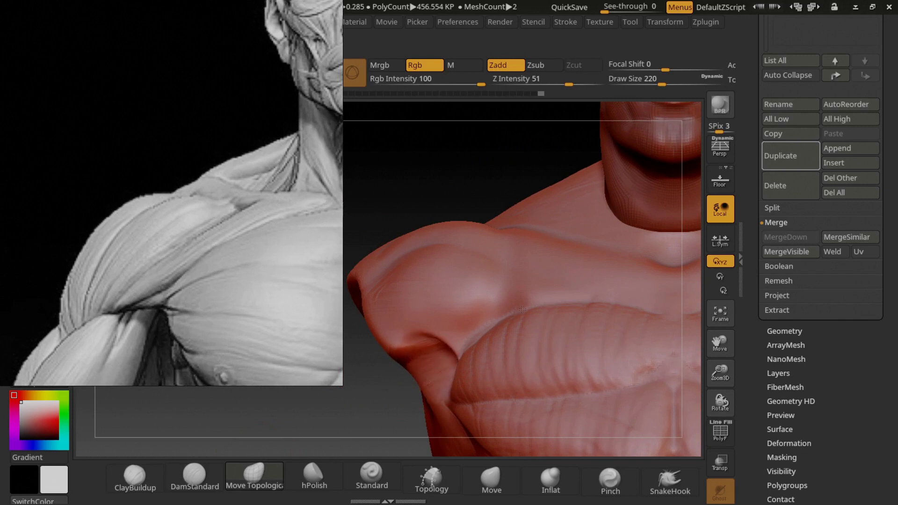
# Build up the clavicle ridge and upper pectoral edge with ClayBuildup
pyautogui.click(159, 477)
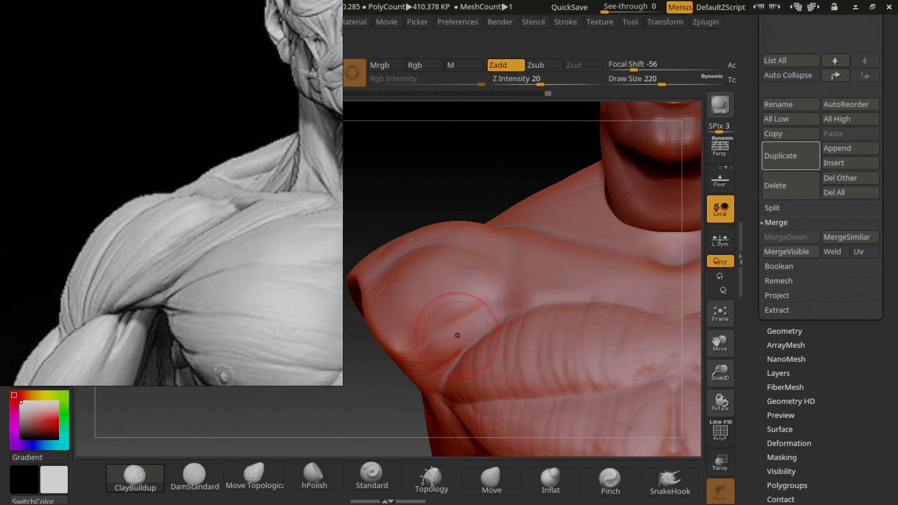
pyautogui.moveTo(578, 290); pyautogui.dragTo(645, 294)
pyautogui.moveTo(617, 262); pyautogui.dragTo(546, 280)
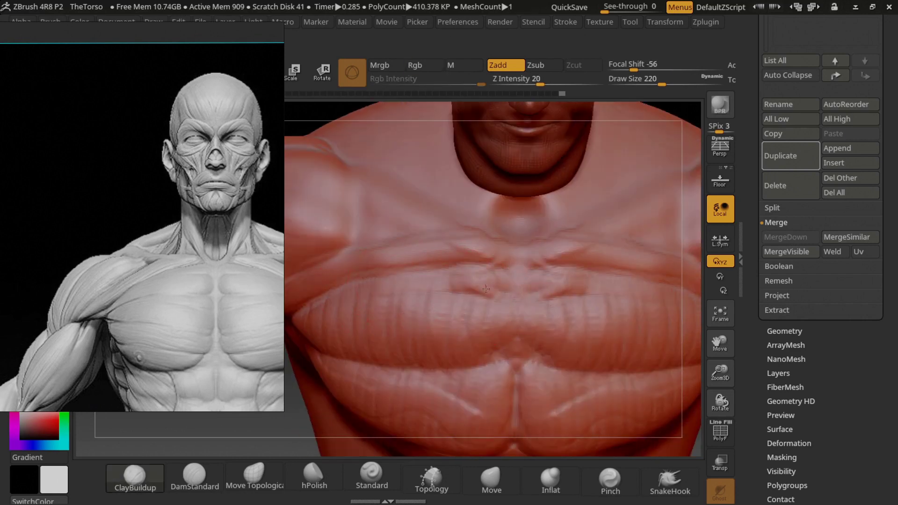
pyautogui.moveTo(458, 262); pyautogui.dragTo(377, 269)
pyautogui.scroll(2, 134, 311)
pyautogui.scroll(1, 140, 281)
pyautogui.scroll(2, 150, 240)
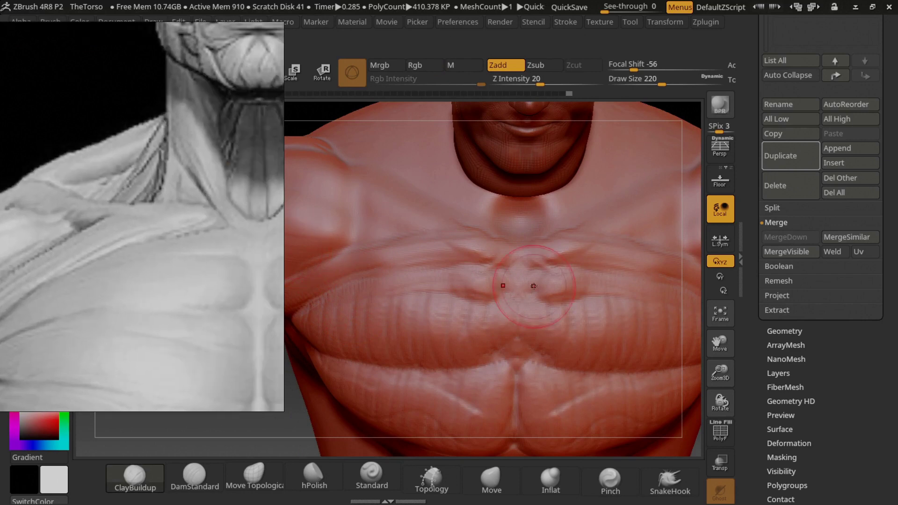
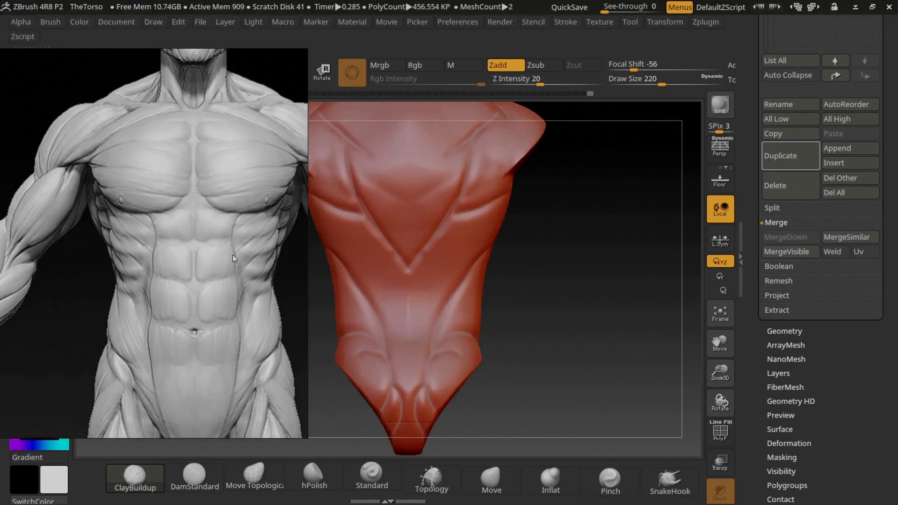
# Turn to the back, carve creases with DamStandard, then add ClayBuildup down toward the spine
pyautogui.scroll(-5, 195, 264)
pyautogui.scroll(-3, 170, 196)
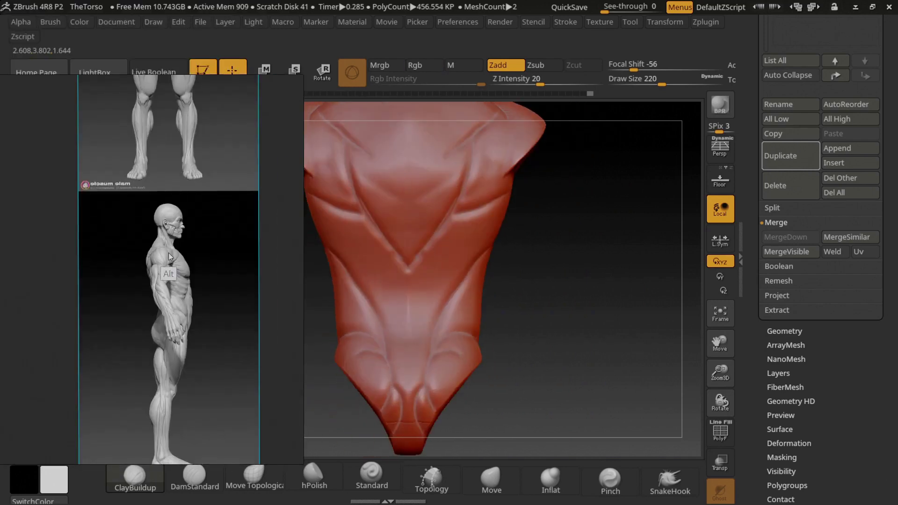
pyautogui.scroll(-3, 171, 261)
pyautogui.scroll(-2, 173, 327)
pyautogui.scroll(5, 211, 374)
pyautogui.moveTo(384, 240); pyautogui.dragTo(467, 258)
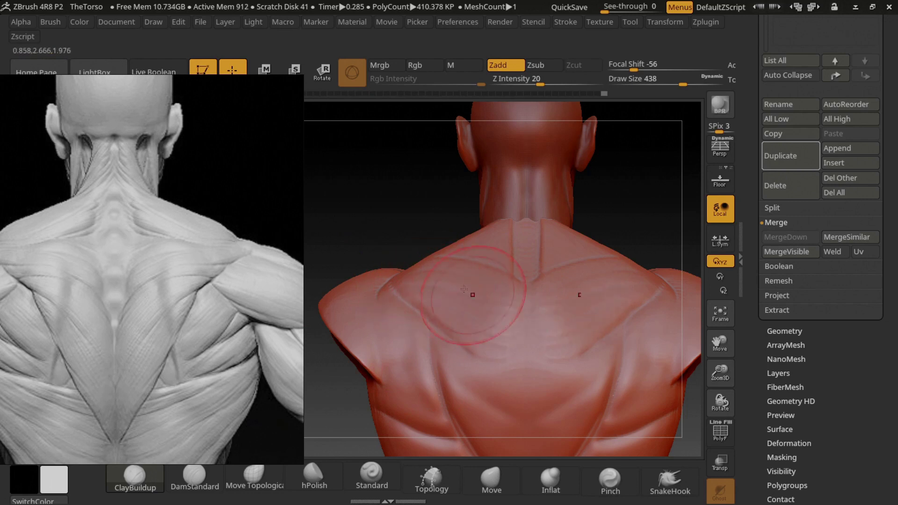
pyautogui.moveTo(381, 257); pyautogui.dragTo(438, 259)
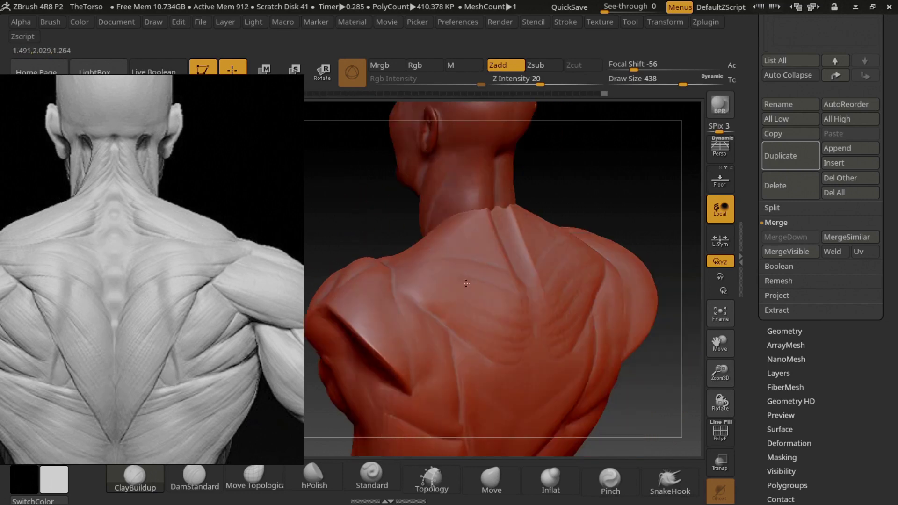
pyautogui.click(194, 477)
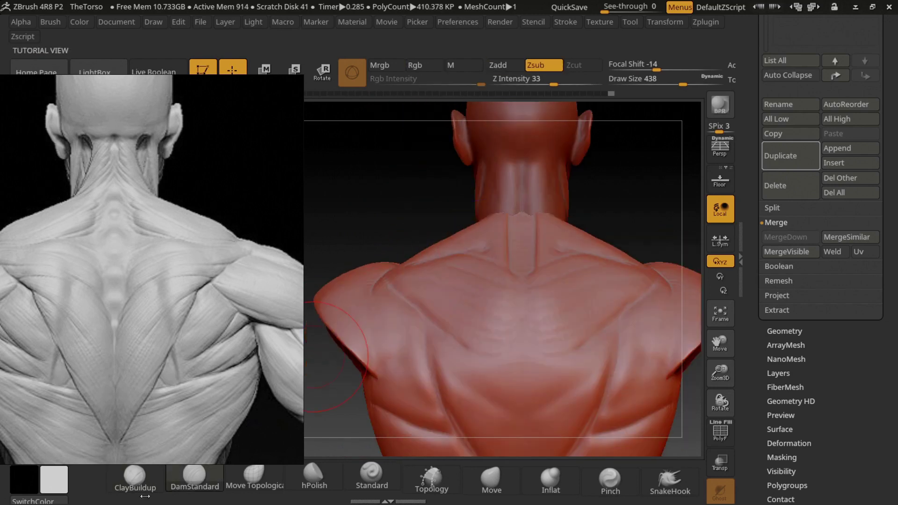
pyautogui.click(145, 495)
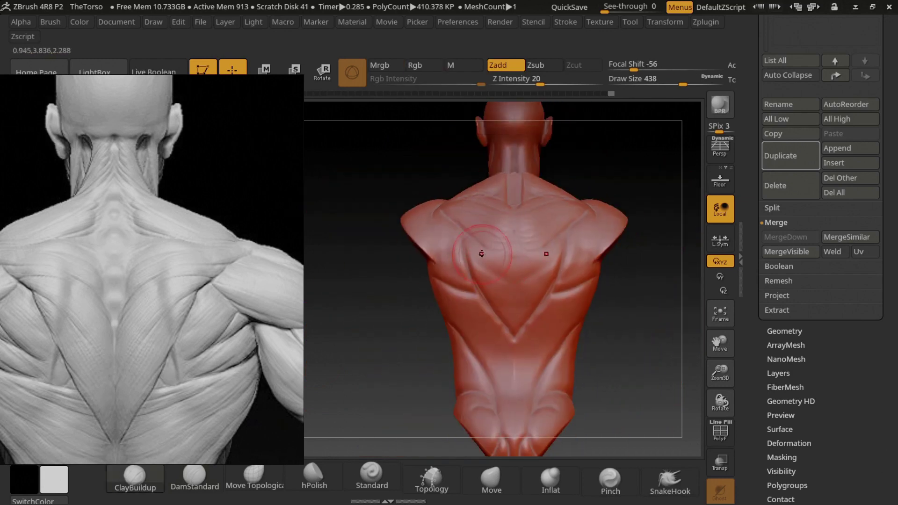
pyautogui.moveTo(480, 257); pyautogui.dragTo(508, 334)
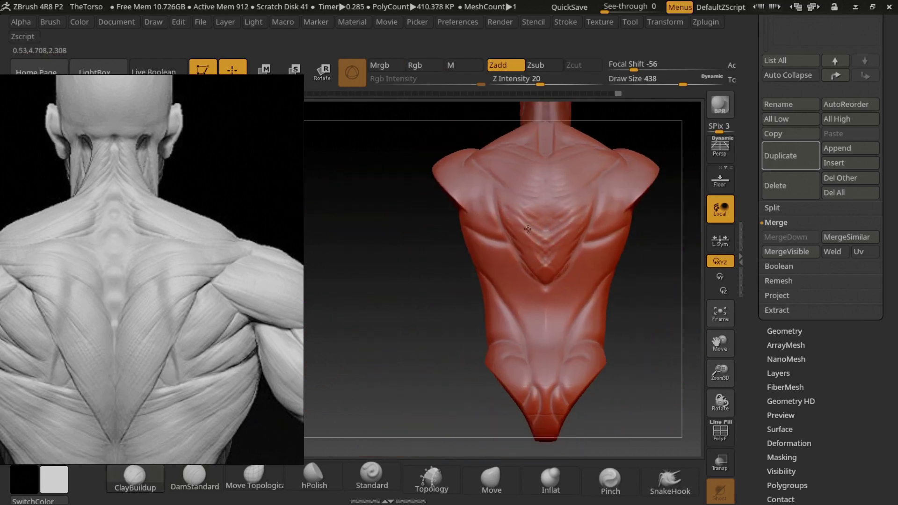
pyautogui.scroll(-2, 223, 287)
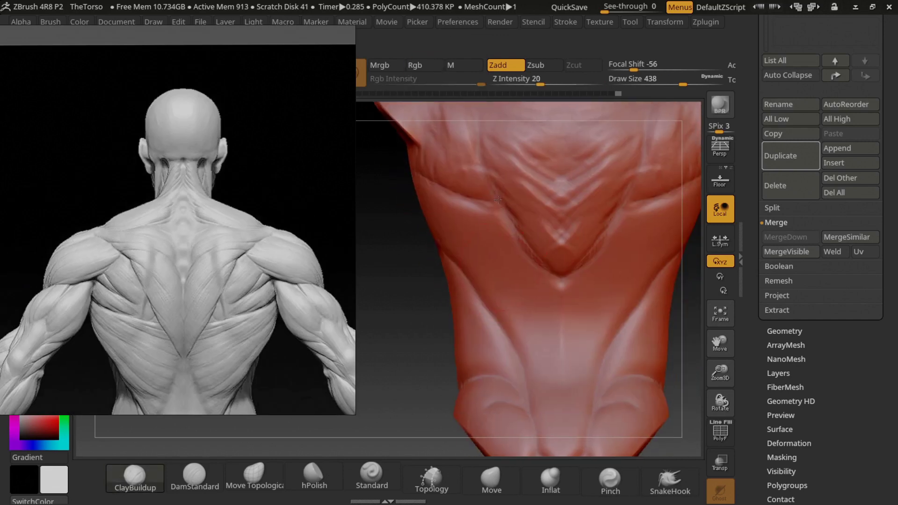
# Bulk up both lats and raise a central lower-back form with mirrored ClayBuildup strokes
pyautogui.moveTo(499, 200)
pyautogui.mouseDown()
pyautogui.moveTo(457, 230)
pyautogui.moveTo(374, 191)
pyautogui.moveTo(467, 219)
pyautogui.moveTo(421, 201)
pyautogui.moveTo(520, 312)
pyautogui.mouseUp()
pyautogui.moveTo(475, 294)
pyautogui.mouseDown()
pyautogui.moveTo(510, 327)
pyautogui.moveTo(514, 355)
pyautogui.moveTo(537, 346)
pyautogui.moveTo(528, 346)
pyautogui.mouseUp()
pyautogui.moveTo(486, 299)
pyautogui.keyDown('alt'); pyautogui.mouseDown()
pyautogui.moveTo(449, 215)
pyautogui.moveTo(506, 299)
pyautogui.mouseUp(); pyautogui.keyUp('alt')
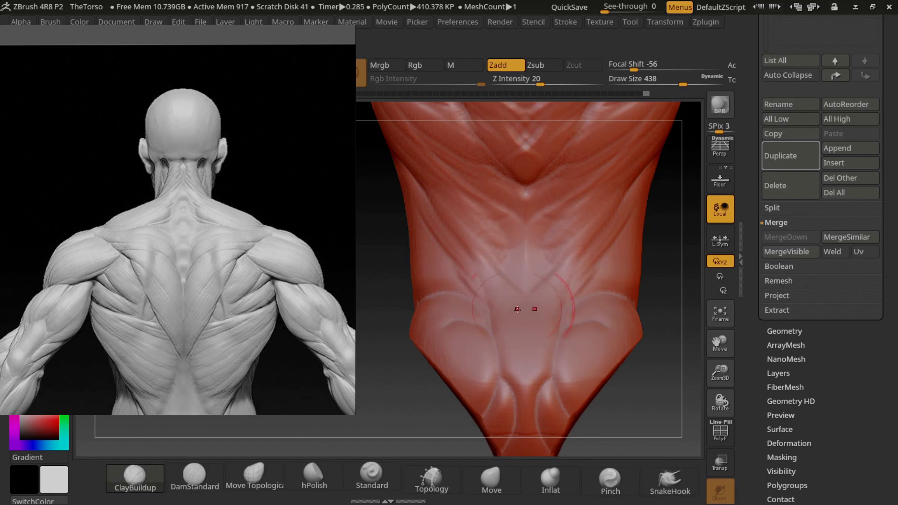
pyautogui.moveTo(511, 354); pyautogui.dragTo(517, 304)
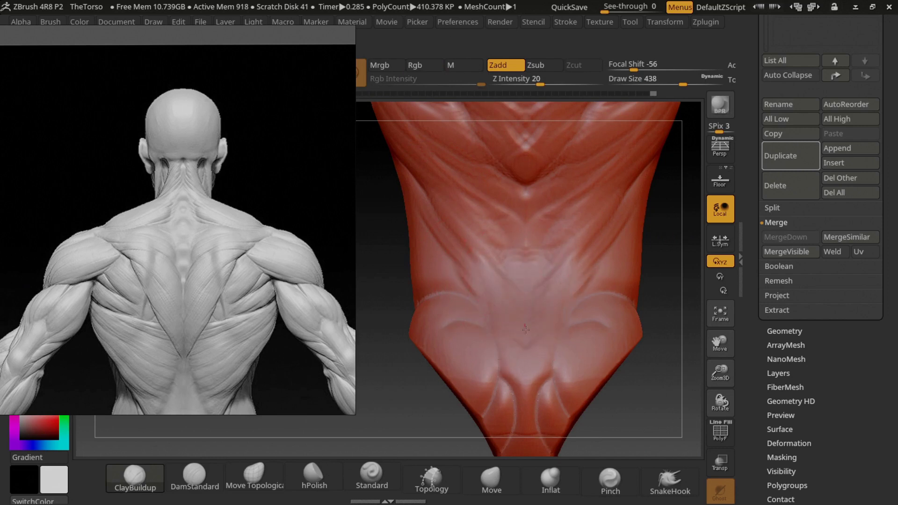
pyautogui.moveTo(532, 287); pyautogui.dragTo(535, 281)
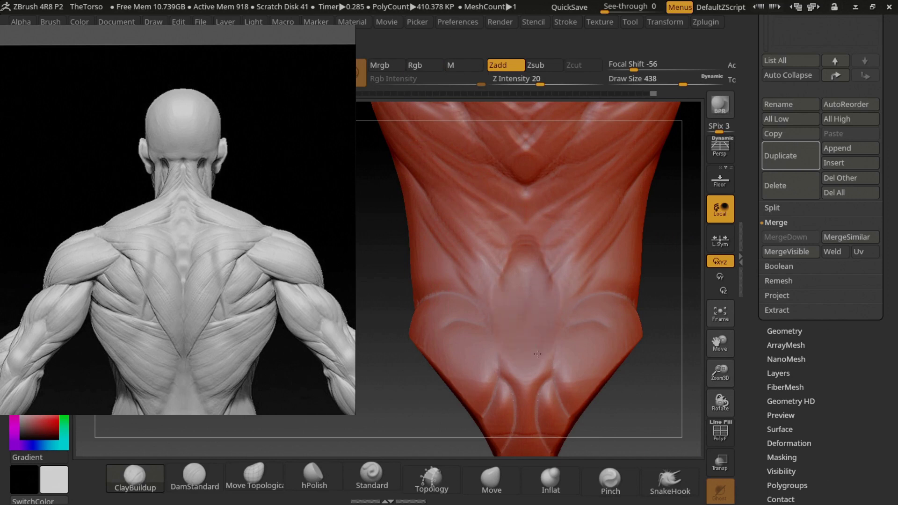
pyautogui.moveTo(534, 259); pyautogui.dragTo(561, 250)
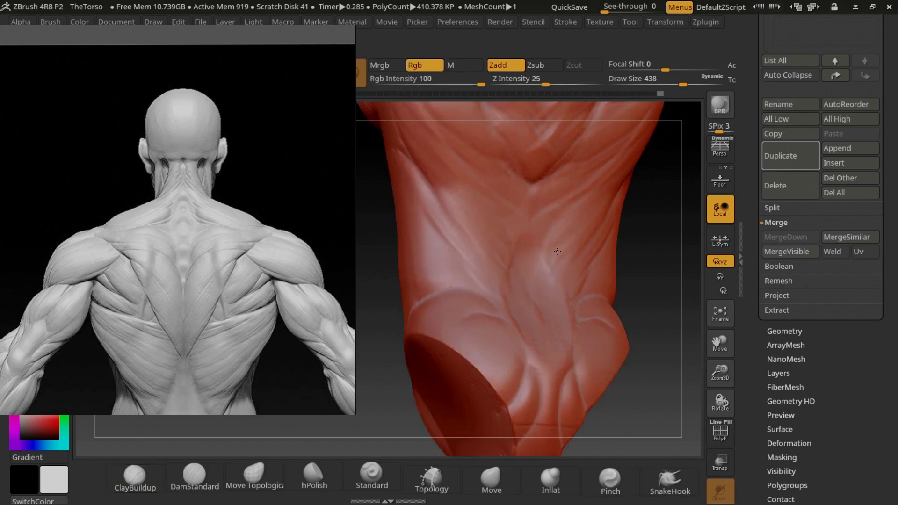
pyautogui.moveTo(565, 281); pyautogui.dragTo(421, 261)
pyautogui.scroll(-3, 232, 185)
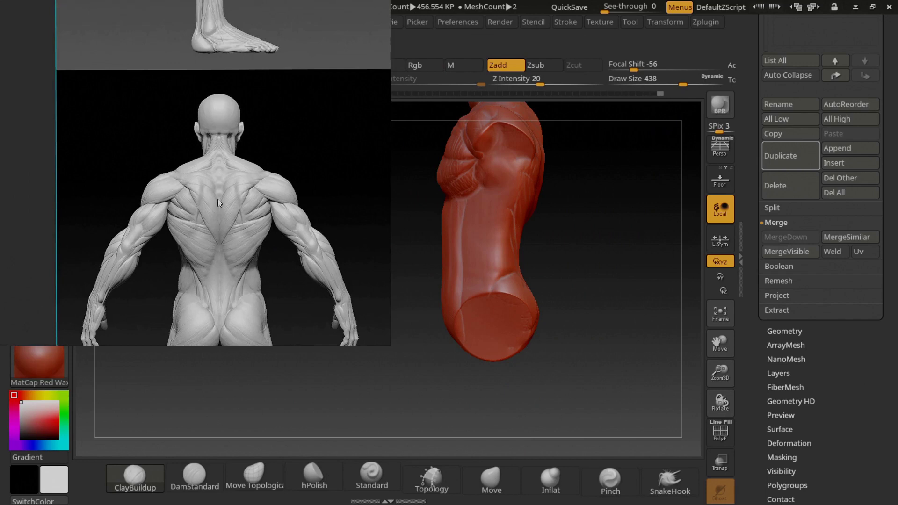
# Rotate to a three-quarter side view and shift the reference to the front-view figure
pyautogui.scroll(3, 217, 203)
pyautogui.scroll(-4, 243, 174)
pyautogui.scroll(3, 250, 142)
pyautogui.scroll(5, 251, 144)
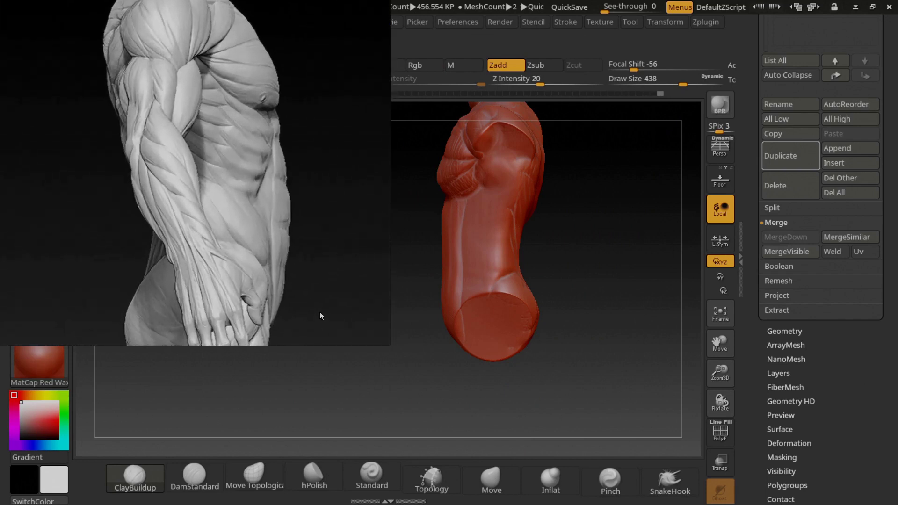
pyautogui.moveTo(584, 262); pyautogui.dragTo(489, 235)
pyautogui.keyDown('ctrl'); pyautogui.moveTo(489, 236); pyautogui.dragTo(436, 283, button='right'); pyautogui.keyUp('ctrl')
pyautogui.press('b')
pyautogui.press('c')
pyautogui.press('b')
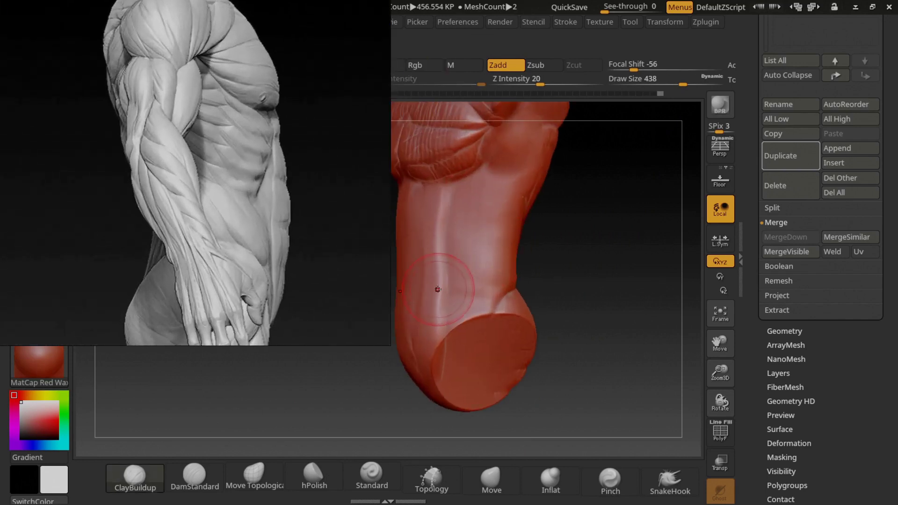
pyautogui.scroll(-2, 276, 229)
pyautogui.scroll(-2, 252, 97)
pyautogui.moveTo(252, 96)
pyautogui.mouseDown(button='middle')
pyautogui.moveTo(236, 187)
pyautogui.moveTo(148, 181)
pyautogui.mouseUp(button='middle')
pyautogui.scroll(3, 235, 187)
pyautogui.scroll(3, 234, 201)
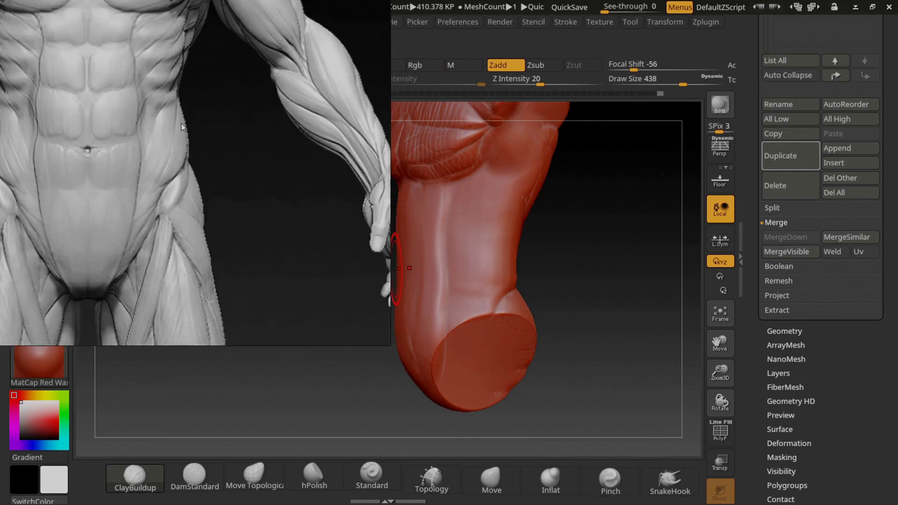
# Add vertical clay strokes along the lower side and obliques
pyautogui.moveTo(456, 309)
pyautogui.mouseDown()
pyautogui.moveTo(472, 266)
pyautogui.moveTo(486, 262)
pyautogui.mouseUp()
pyautogui.moveTo(487, 314); pyautogui.dragTo(521, 250)
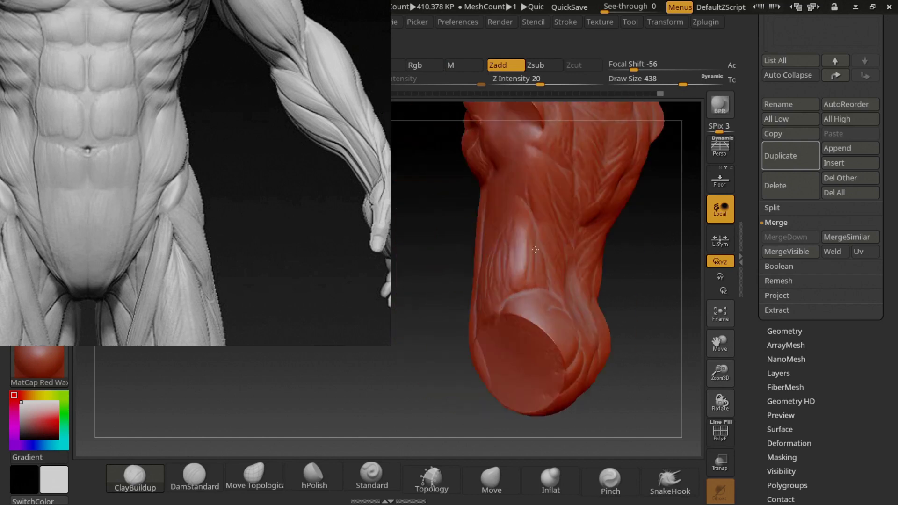
pyautogui.moveTo(520, 224); pyautogui.dragTo(507, 254)
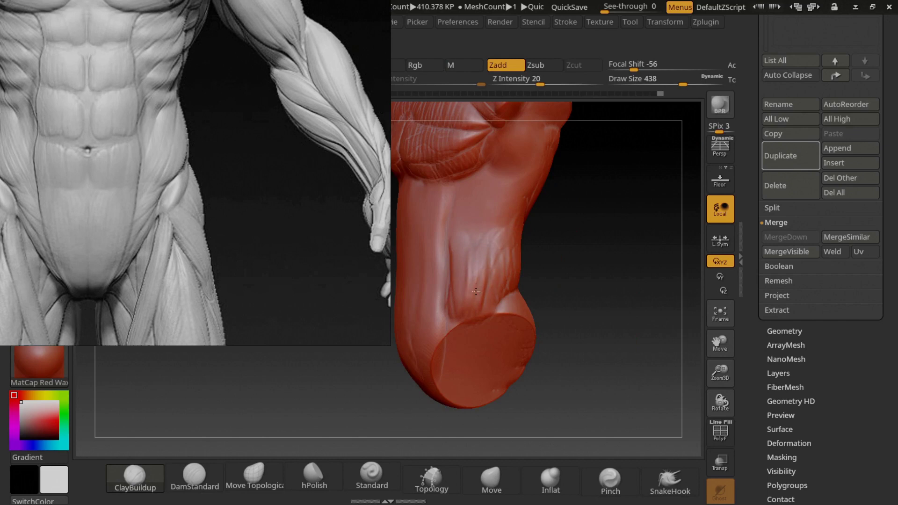
pyautogui.moveTo(476, 291); pyautogui.dragTo(471, 284)
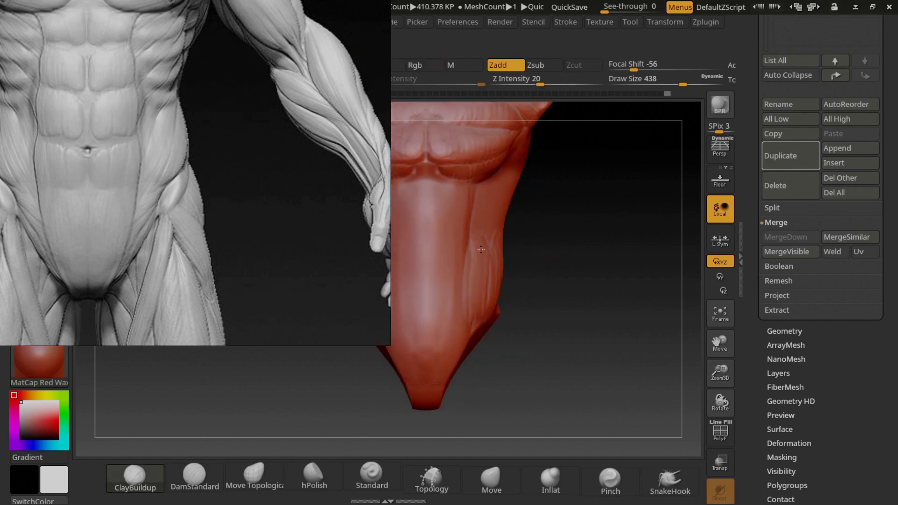
pyautogui.moveTo(502, 253); pyautogui.dragTo(467, 251)
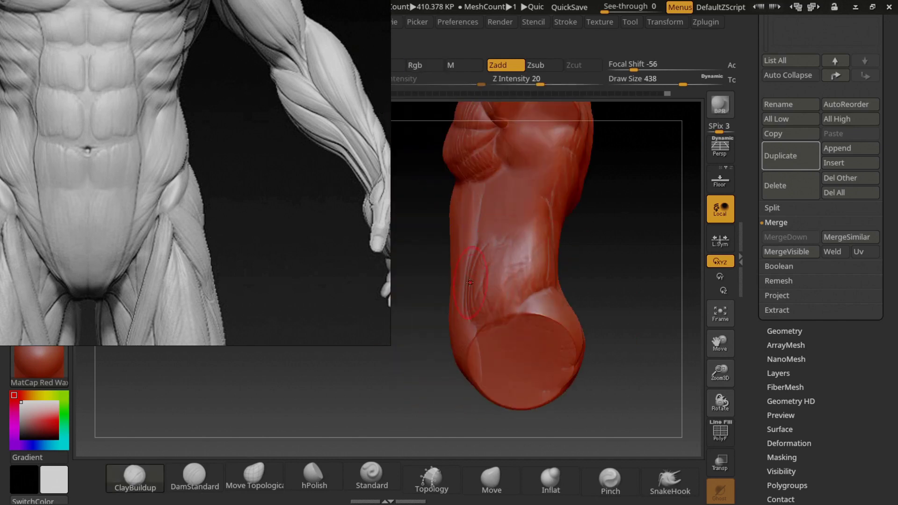
pyautogui.press('shift')
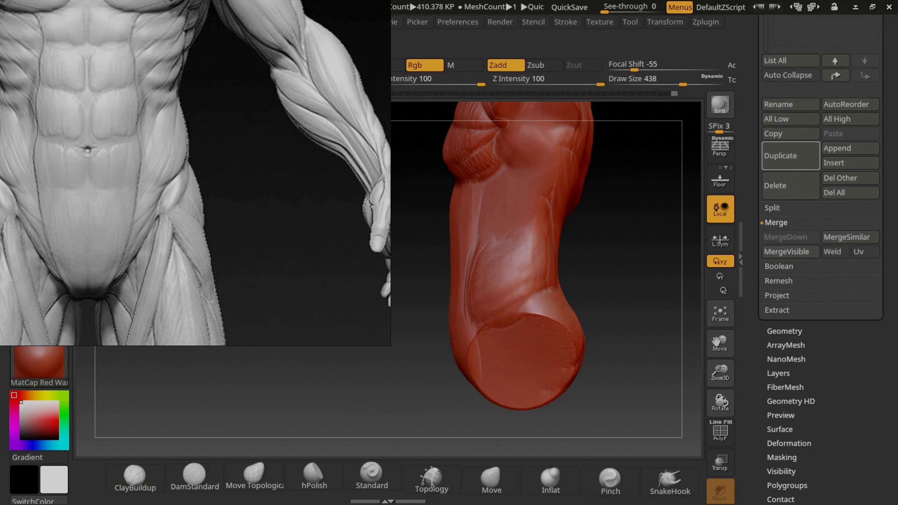
pyautogui.moveTo(491, 264); pyautogui.dragTo(487, 256)
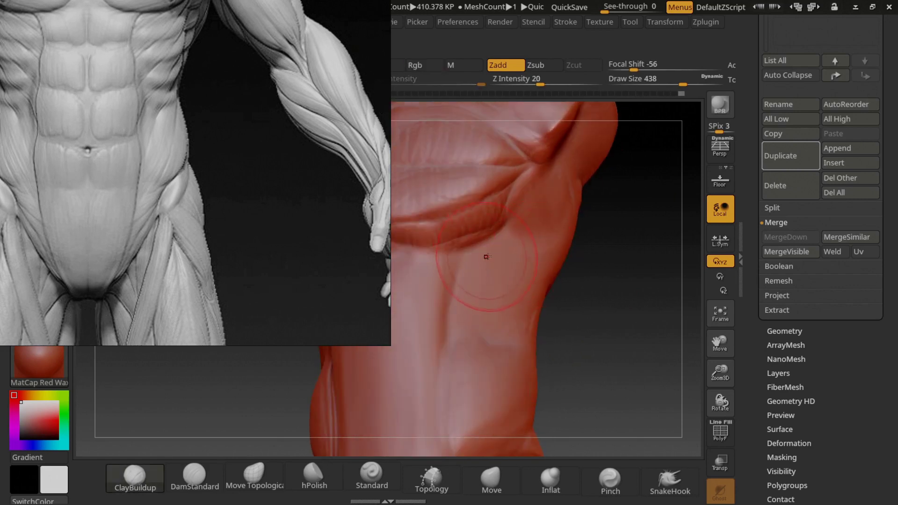
# Soften the brush falloff and draw a faint ridge along the side ribs with a smaller Standard brush
pyautogui.press('space')
pyautogui.moveTo(449, 277); pyautogui.dragTo(475, 280)
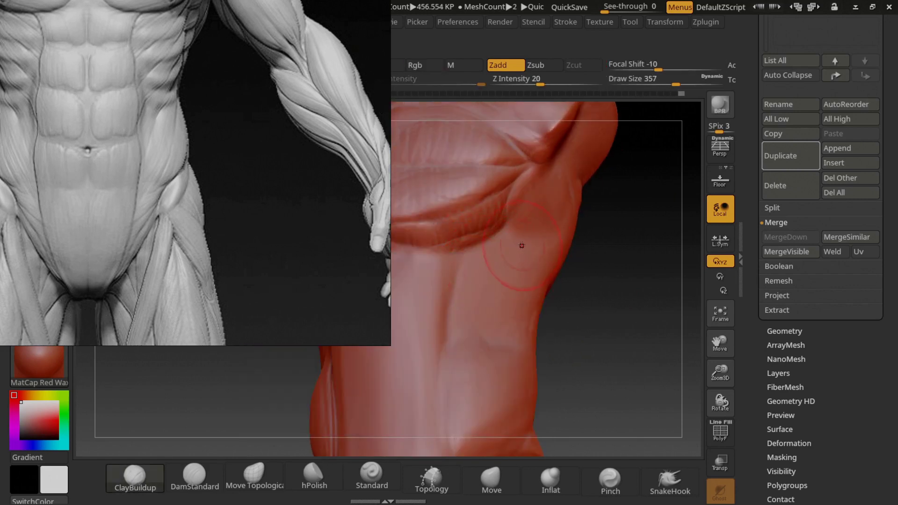
pyautogui.click(371, 474)
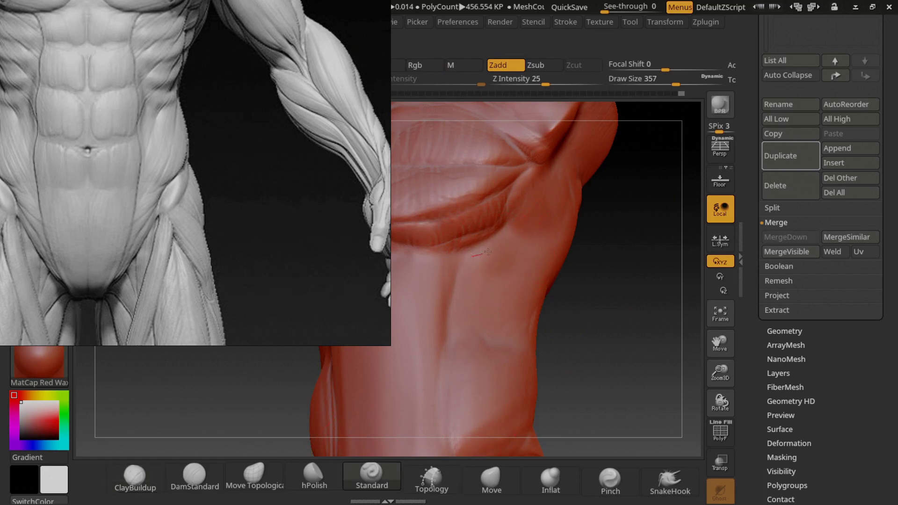
pyautogui.press('[')
pyautogui.moveTo(531, 260); pyautogui.dragTo(517, 266, button='right')
pyautogui.moveTo(517, 267); pyautogui.dragTo(553, 247)
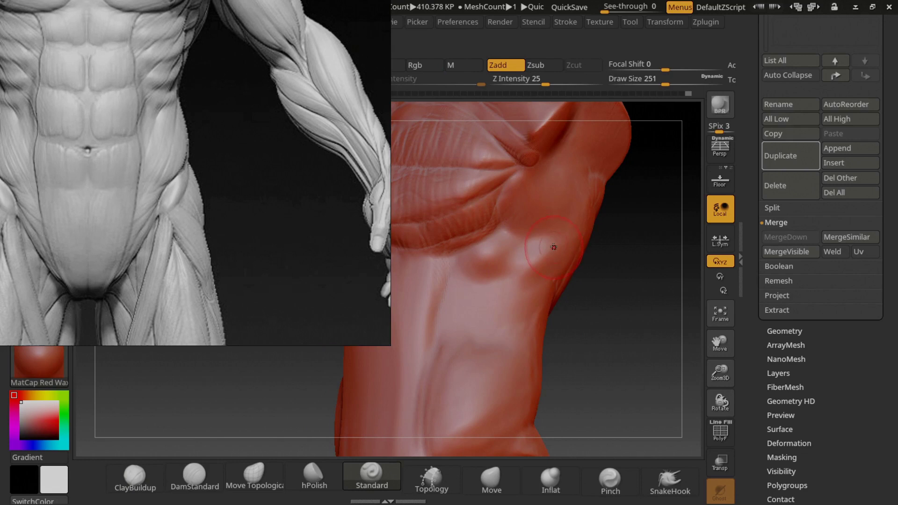
pyautogui.hotkey('ctrl', 'z')
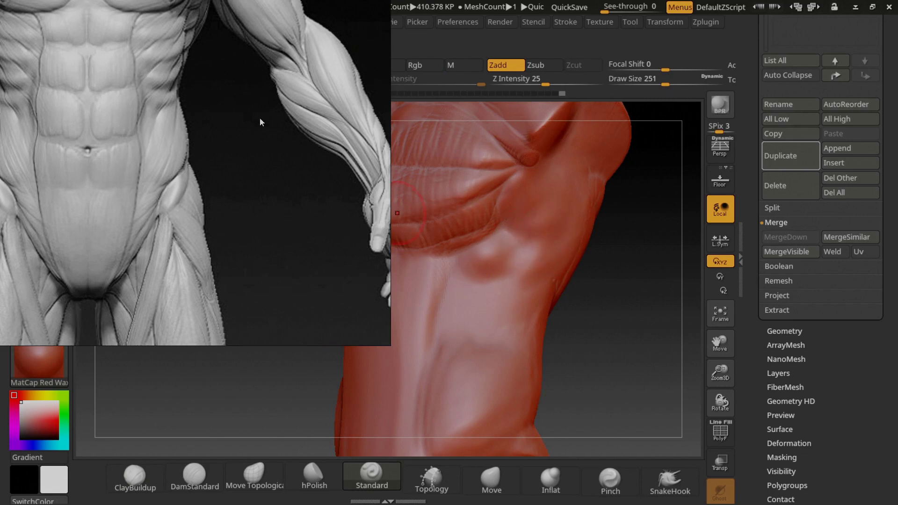
pyautogui.moveTo(480, 210); pyautogui.dragTo(443, 256, button='right')
pyautogui.moveTo(437, 282); pyautogui.dragTo(493, 267)
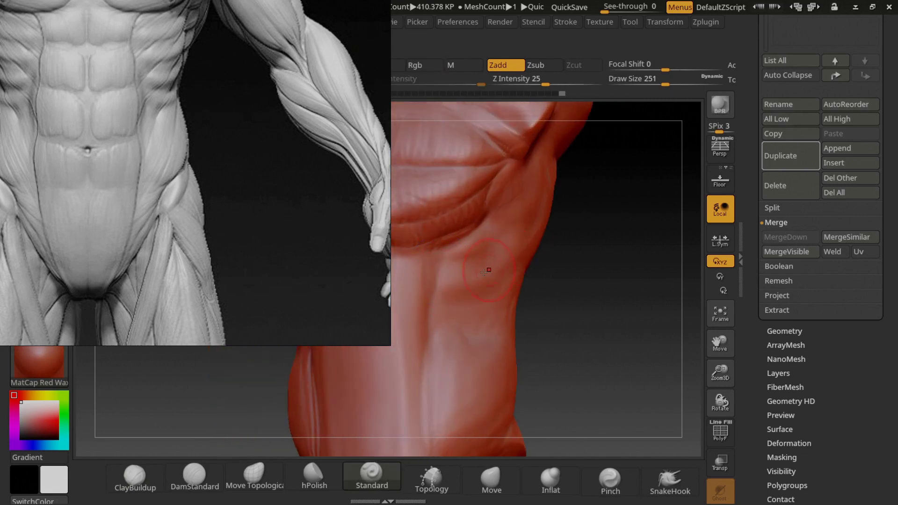
# Compare chest and armpit with the full reference, frame the model with F, and QuickSave
pyautogui.moveTo(508, 283); pyautogui.dragTo(441, 315, button='right')
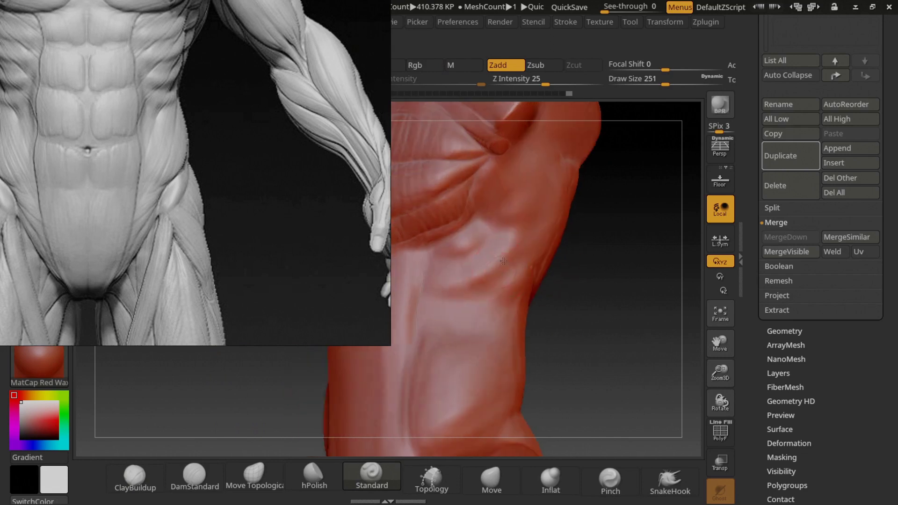
pyautogui.moveTo(505, 299)
pyautogui.mouseDown(button='right')
pyautogui.moveTo(511, 228)
pyautogui.moveTo(486, 238)
pyautogui.mouseUp(button='right')
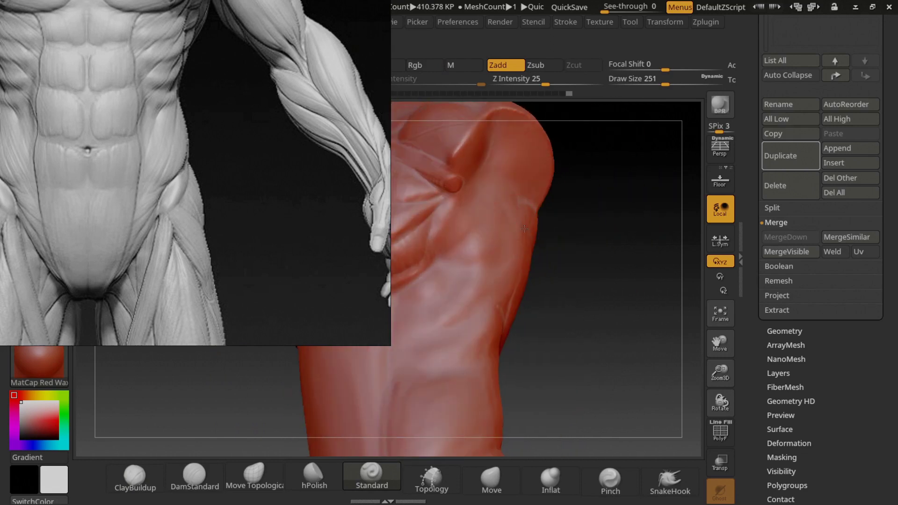
pyautogui.moveTo(434, 276); pyautogui.dragTo(481, 260, button='right')
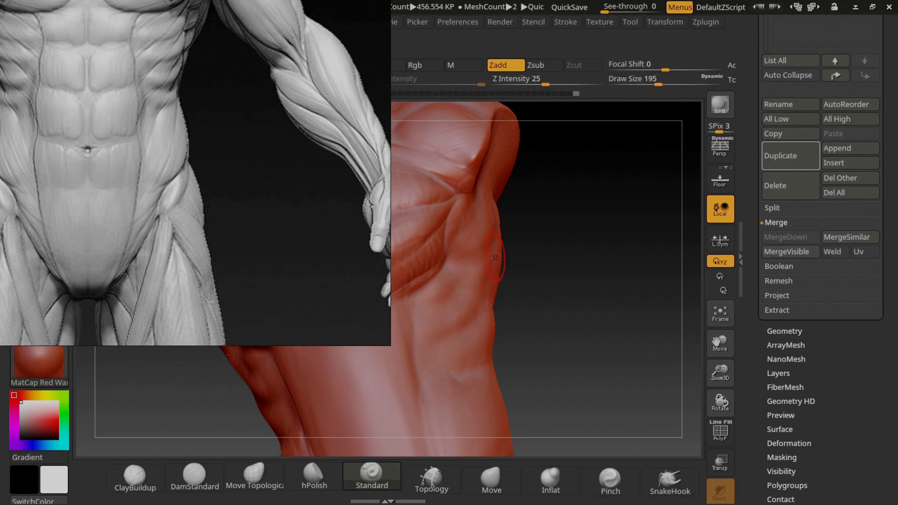
pyautogui.moveTo(511, 231)
pyautogui.mouseDown(button='right')
pyautogui.moveTo(445, 281)
pyautogui.moveTo(449, 268)
pyautogui.mouseUp(button='right')
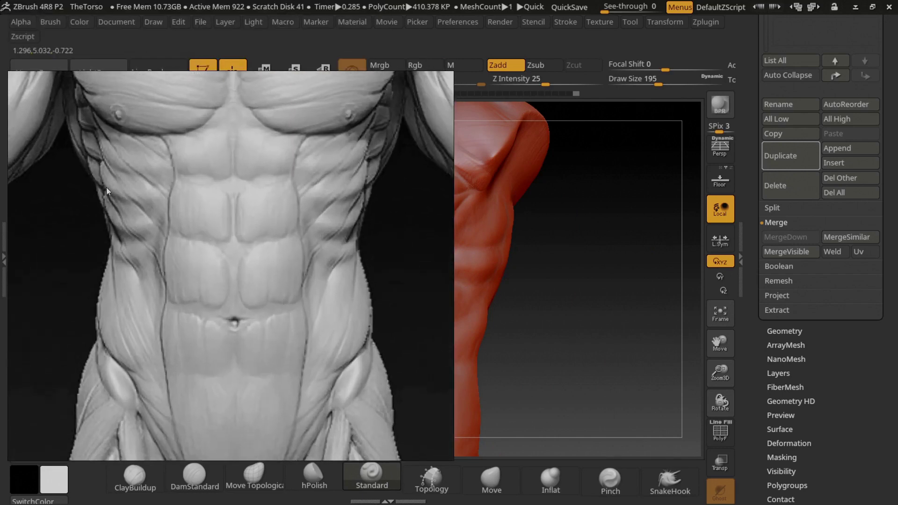
pyautogui.moveTo(664, 225)
pyautogui.mouseDown()
pyautogui.moveTo(695, 178)
pyautogui.moveTo(608, 206)
pyautogui.mouseUp()
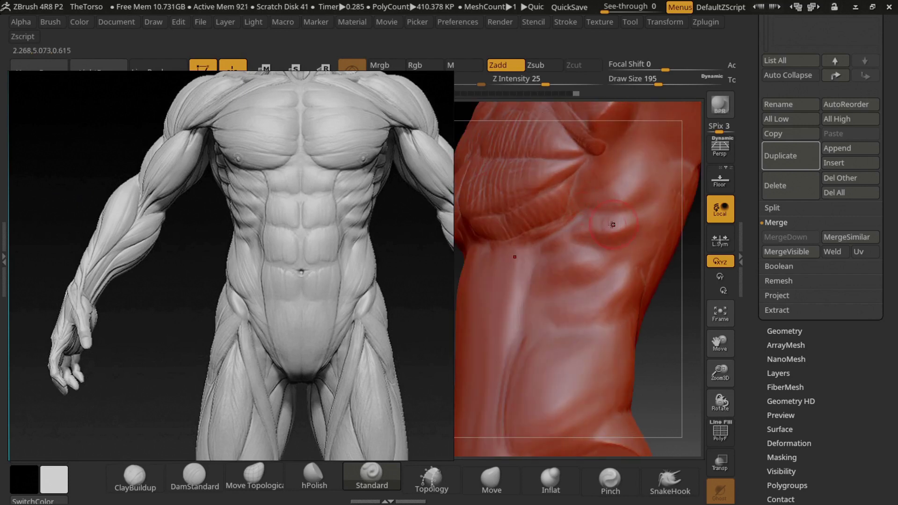
pyautogui.moveTo(566, 245)
pyautogui.mouseDown(button='right')
pyautogui.moveTo(617, 206)
pyautogui.moveTo(637, 262)
pyautogui.moveTo(530, 214)
pyautogui.moveTo(561, 220)
pyautogui.moveTo(348, 187)
pyautogui.mouseUp(button='right')
pyautogui.press('f')
pyautogui.hotkey('alt', 'shift')
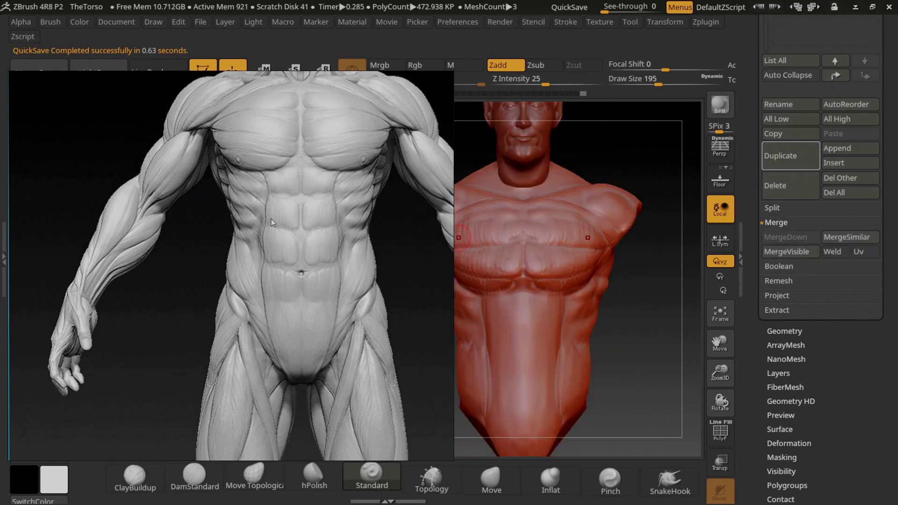
# Build two rows of rounded ab muscles on the abdomen with ClayBuildup
pyautogui.keyDown('alt'); pyautogui.moveTo(536, 258); pyautogui.dragTo(574, 164, button='right'); pyautogui.keyUp('alt')
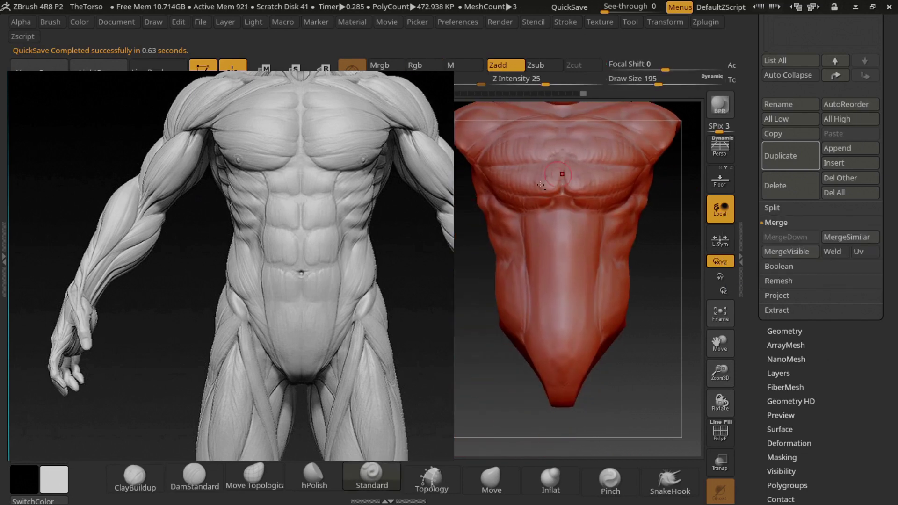
pyautogui.keyDown('ctrl'); pyautogui.moveTo(585, 262); pyautogui.dragTo(592, 269, button='right'); pyautogui.keyUp('ctrl')
pyautogui.moveTo(187, 372); pyautogui.dragTo(144, 345)
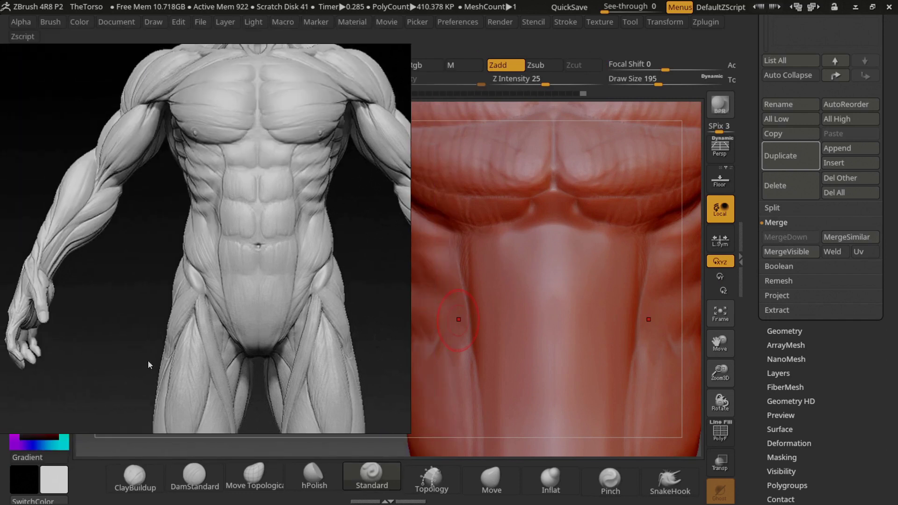
pyautogui.click(134, 473)
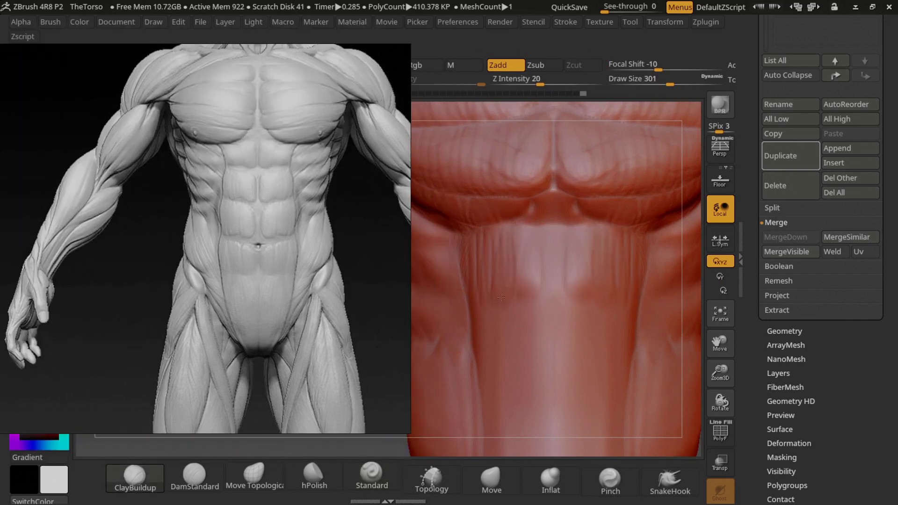
pyautogui.moveTo(475, 295); pyautogui.dragTo(514, 278)
pyautogui.keyDown('alt'); pyautogui.moveTo(533, 228); pyautogui.dragTo(543, 190); pyautogui.keyUp('alt')
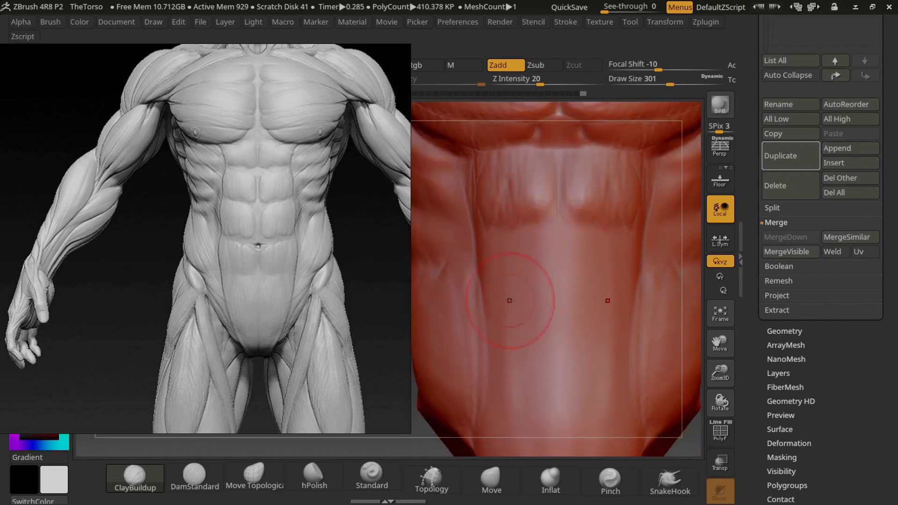
pyautogui.moveTo(504, 293); pyautogui.dragTo(494, 262)
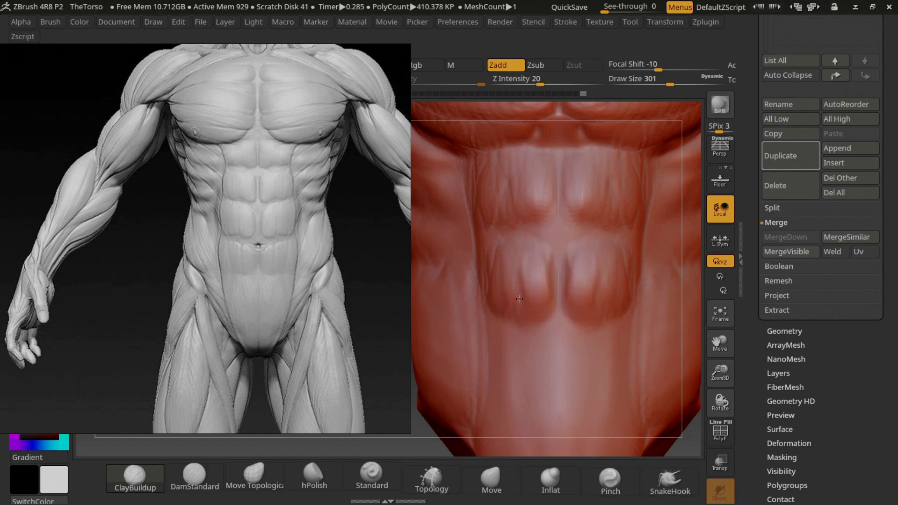
pyautogui.moveTo(513, 292)
pyautogui.keyDown('alt'); pyautogui.mouseDown()
pyautogui.moveTo(511, 234)
pyautogui.moveTo(494, 281)
pyautogui.mouseUp(); pyautogui.keyUp('alt')
pyautogui.moveTo(514, 234)
pyautogui.mouseDown()
pyautogui.moveTo(519, 290)
pyautogui.moveTo(533, 286)
pyautogui.moveTo(543, 259)
pyautogui.mouseUp()
pyautogui.moveTo(489, 285)
pyautogui.mouseDown()
pyautogui.moveTo(486, 222)
pyautogui.moveTo(475, 230)
pyautogui.moveTo(551, 321)
pyautogui.mouseUp()
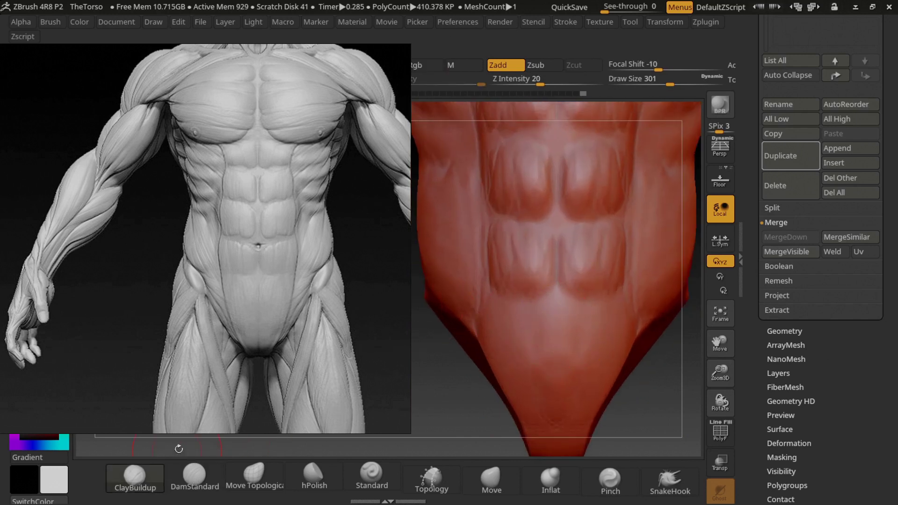
# Reshape the upper-centre and lower abs with Move Topological from a frontal view
pyautogui.moveTo(183, 456); pyautogui.dragTo(482, 273)
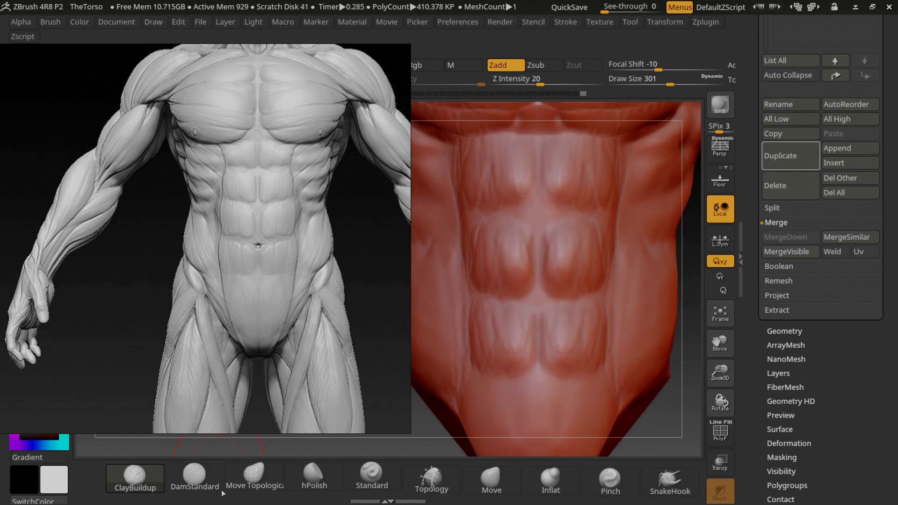
pyautogui.click(227, 488)
pyautogui.moveTo(524, 241); pyautogui.dragTo(526, 264)
pyautogui.moveTo(591, 346); pyautogui.dragTo(599, 336)
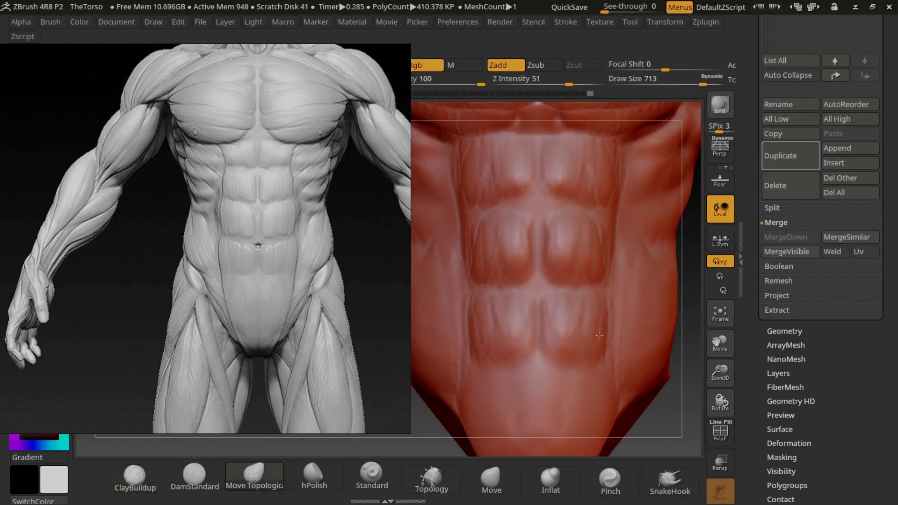
# Carve the navel with DamStandard in Zsub, then add clay bands below the abs
pyautogui.click(194, 475)
pyautogui.press('s')
pyautogui.moveTo(537, 328); pyautogui.dragTo(490, 327)
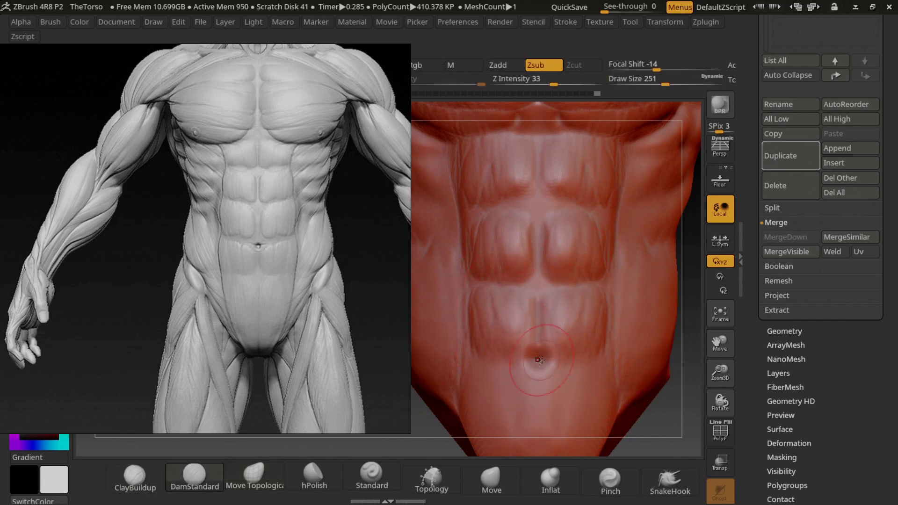
pyautogui.keyDown('alt'); pyautogui.moveTo(540, 359); pyautogui.dragTo(542, 358); pyautogui.keyUp('alt')
pyautogui.press('[')
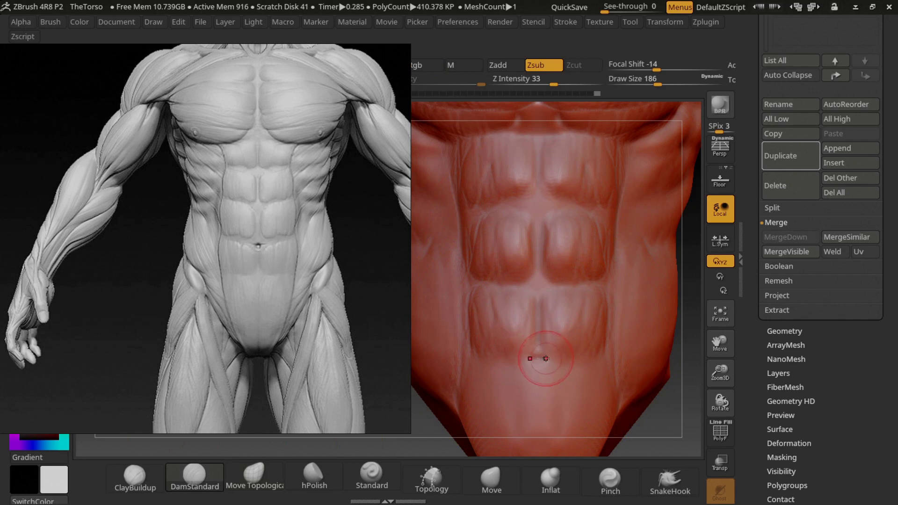
pyautogui.click(135, 477)
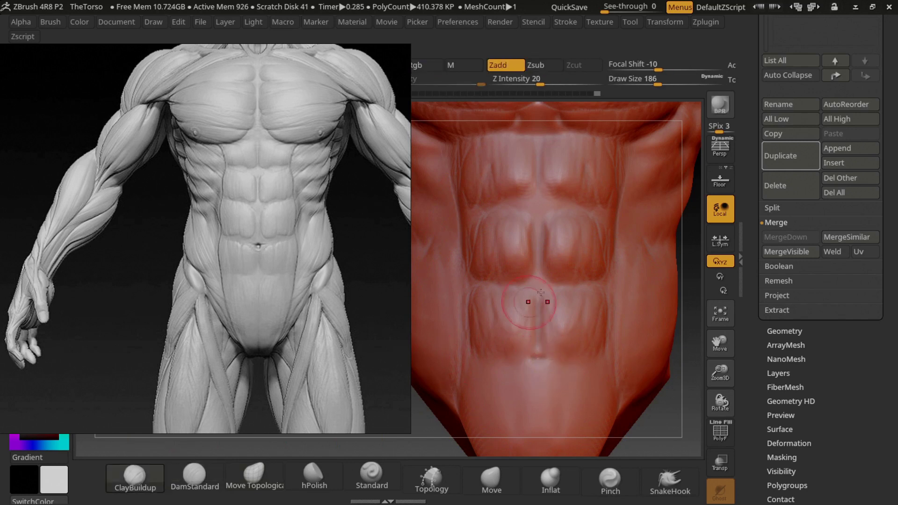
pyautogui.moveTo(522, 254); pyautogui.dragTo(503, 255)
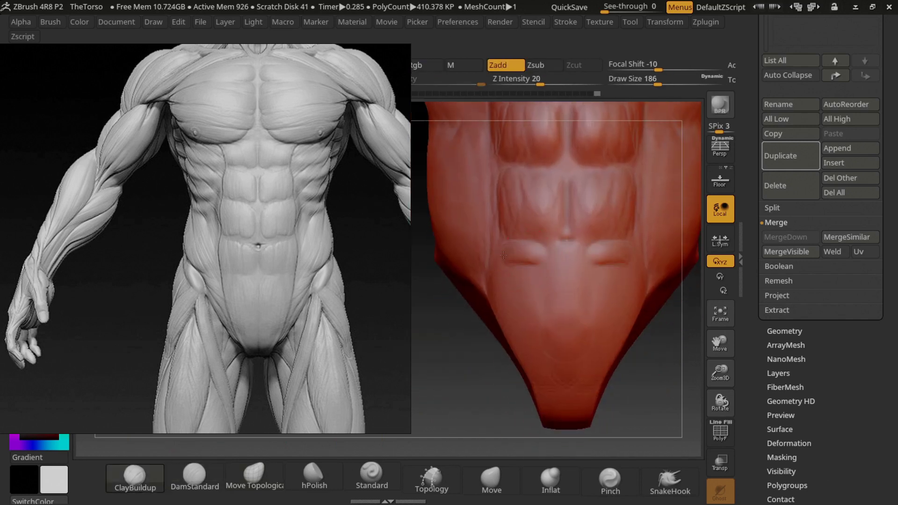
# Build up the lower abdomen with ClayBuildup, softening the V-shaped ridges toward the groin
pyautogui.moveTo(492, 288); pyautogui.dragTo(543, 406)
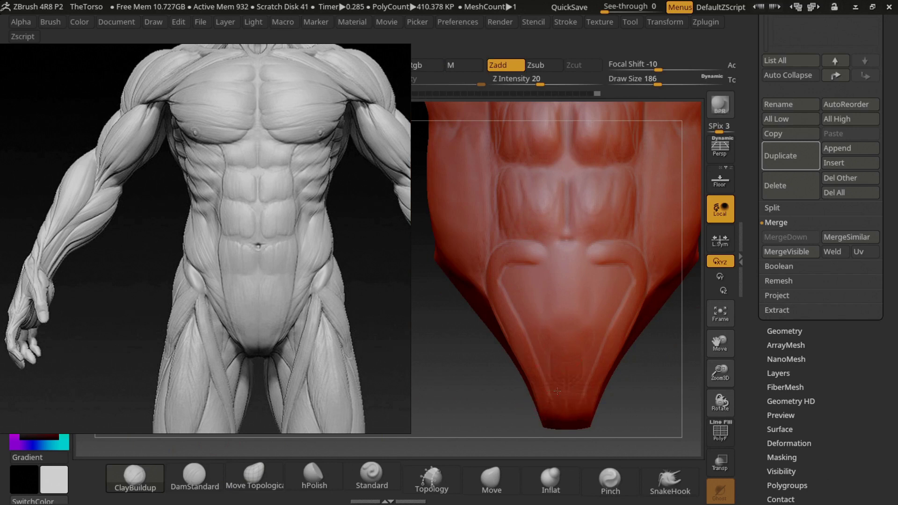
pyautogui.moveTo(557, 279); pyautogui.dragTo(555, 361)
pyautogui.moveTo(552, 303); pyautogui.dragTo(546, 260)
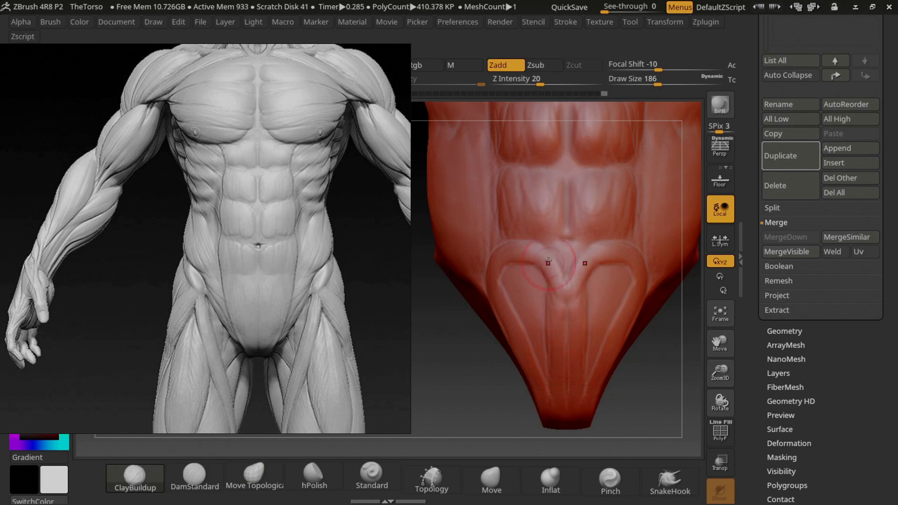
pyautogui.moveTo(508, 279)
pyautogui.mouseDown()
pyautogui.moveTo(524, 262)
pyautogui.moveTo(533, 328)
pyautogui.mouseUp()
pyautogui.moveTo(542, 280)
pyautogui.mouseDown()
pyautogui.moveTo(569, 367)
pyautogui.moveTo(602, 320)
pyautogui.mouseUp()
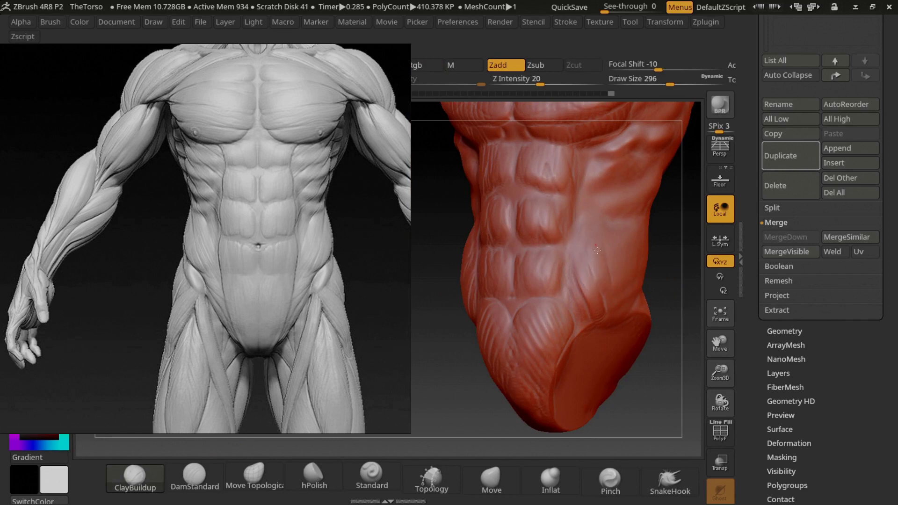
# Orbit around the bust, framing it with F to check the back and front
pyautogui.moveTo(641, 232)
pyautogui.mouseDown()
pyautogui.moveTo(603, 252)
pyautogui.moveTo(563, 298)
pyautogui.mouseUp()
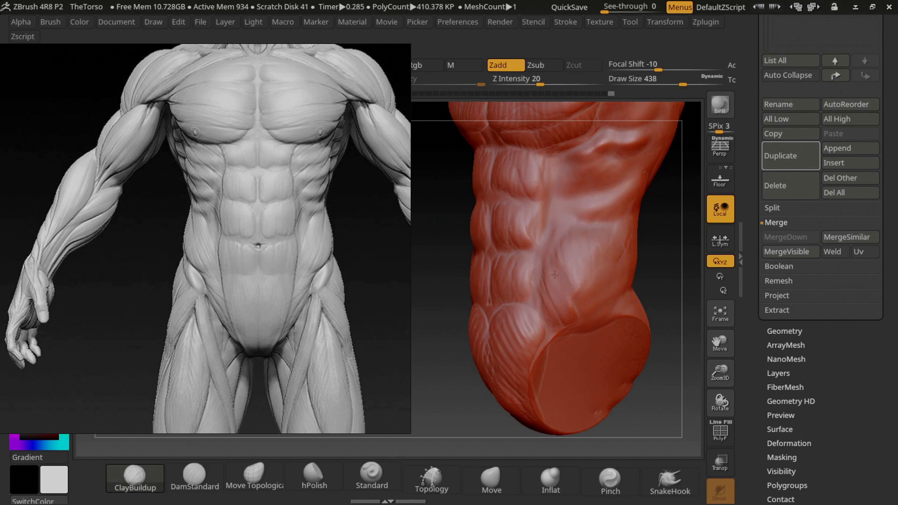
pyautogui.moveTo(608, 243)
pyautogui.mouseDown()
pyautogui.moveTo(585, 242)
pyautogui.moveTo(651, 192)
pyautogui.moveTo(592, 222)
pyautogui.moveTo(664, 256)
pyautogui.moveTo(476, 266)
pyautogui.mouseUp()
pyautogui.press('f')
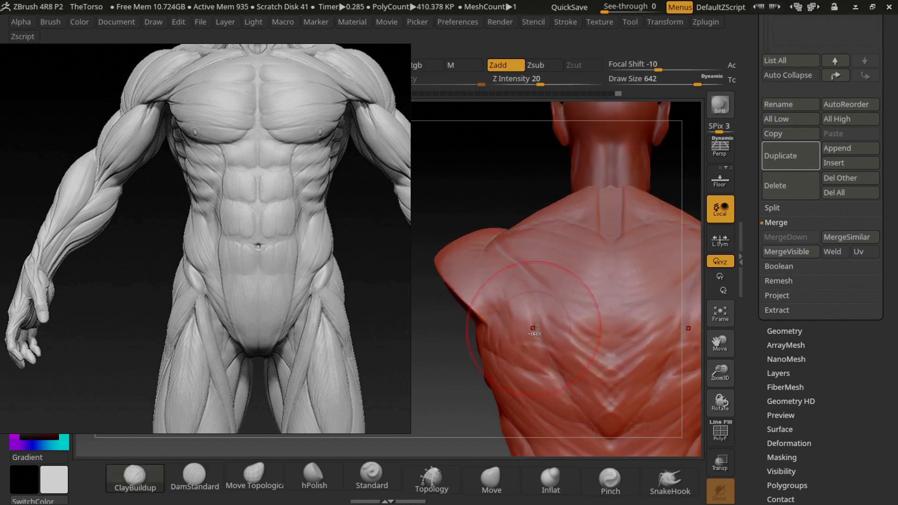
pyautogui.press('f')
pyautogui.keyDown('alt'); pyautogui.moveTo(472, 258); pyautogui.dragTo(496, 250); pyautogui.keyUp('alt')
pyautogui.moveTo(518, 300); pyautogui.dragTo(654, 281)
pyautogui.press('f')
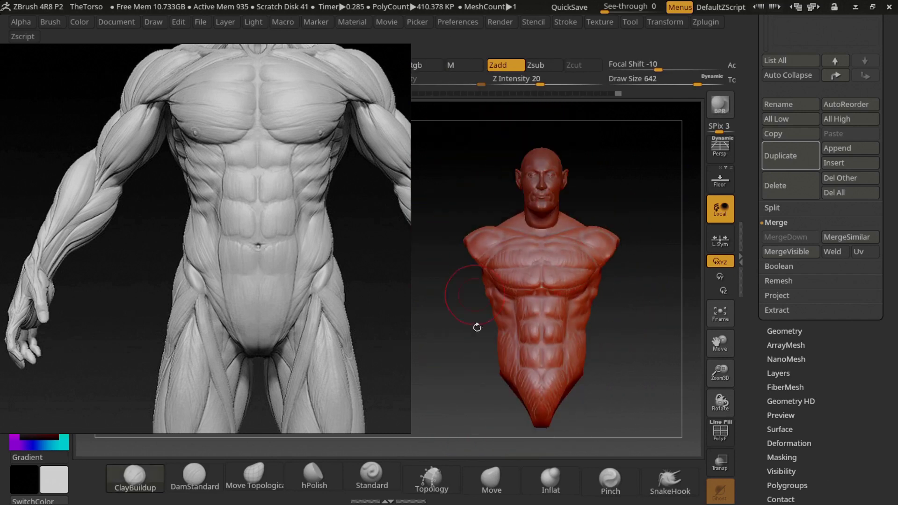
# Run ZRemesher from Tool > Geometry to reduce the torso to about 72.9k polygons
pyautogui.click(778, 331)
pyautogui.click(778, 50)
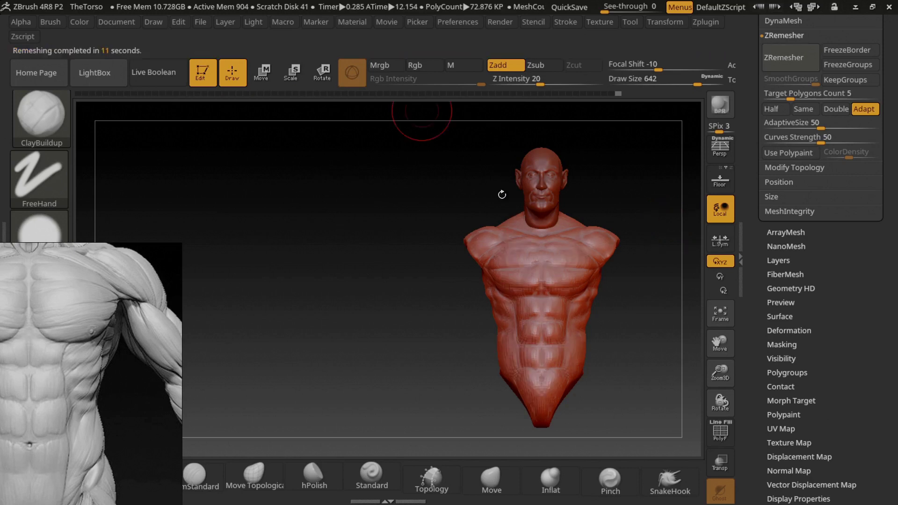
pyautogui.keyDown('shift'); pyautogui.moveTo(500, 173); pyautogui.dragTo(517, 272); pyautogui.keyUp('shift')
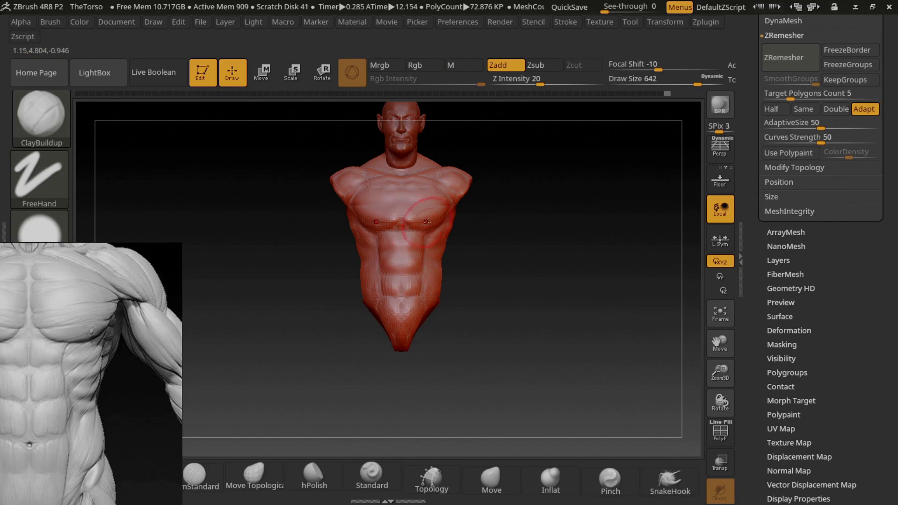
# Inspect the remeshed neck and chest, frame the torso, and bring up the File menu
pyautogui.moveTo(422, 225)
pyautogui.keyDown('alt'); pyautogui.mouseDown(button='right')
pyautogui.moveTo(507, 396)
pyautogui.moveTo(398, 202)
pyautogui.moveTo(403, 233)
pyautogui.moveTo(475, 251)
pyautogui.mouseUp(button='right'); pyautogui.keyUp('alt')
pyautogui.press('f')
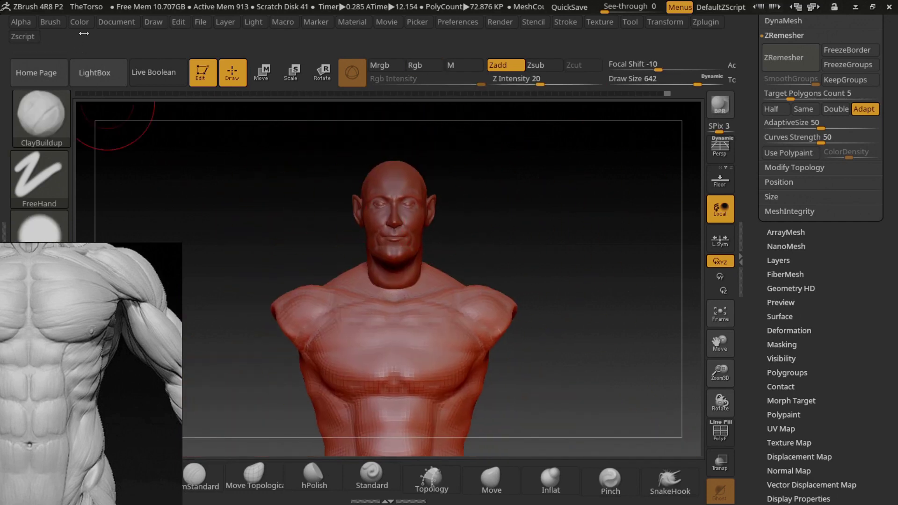
pyautogui.click(201, 21)
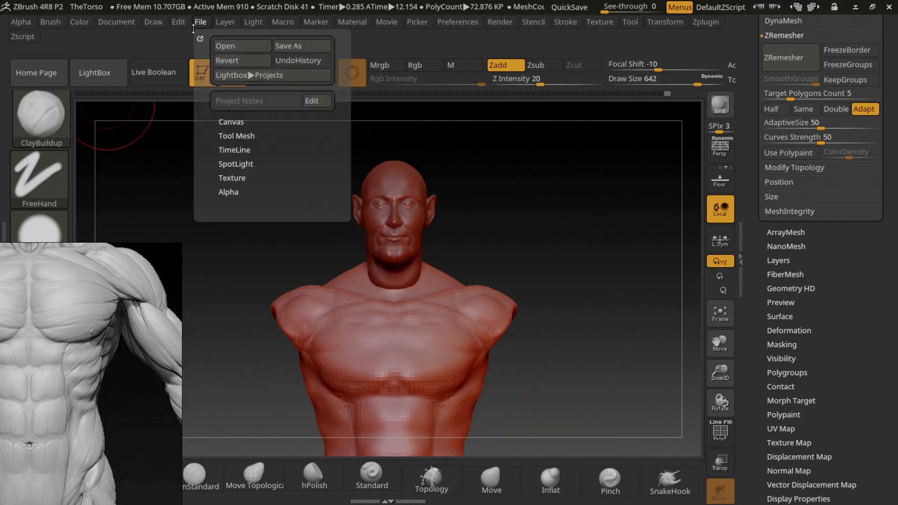